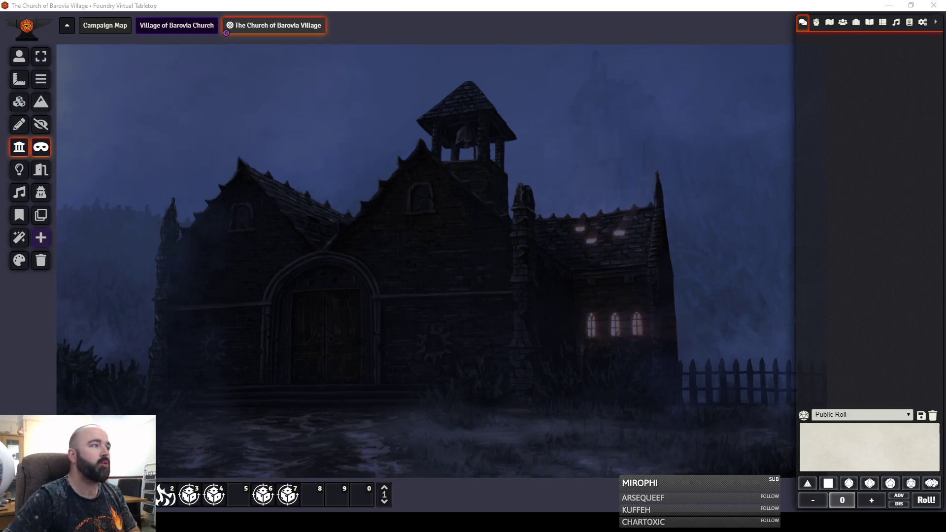
# Step: Open the Village of Barovia Church scene and examine its lit interior and front steps
pyautogui.click(178, 27)
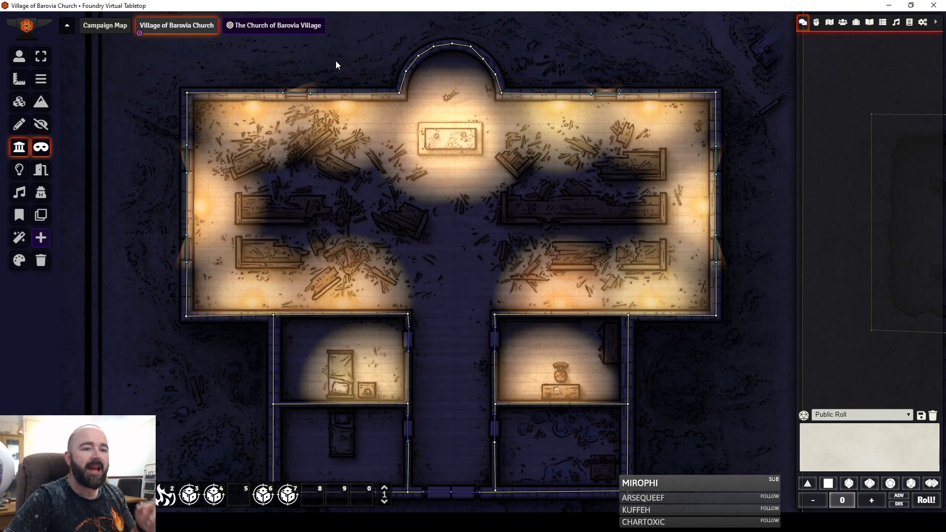
pyautogui.press('Down')
pyautogui.press('Down')
pyautogui.press('Down')
pyautogui.press('Down')
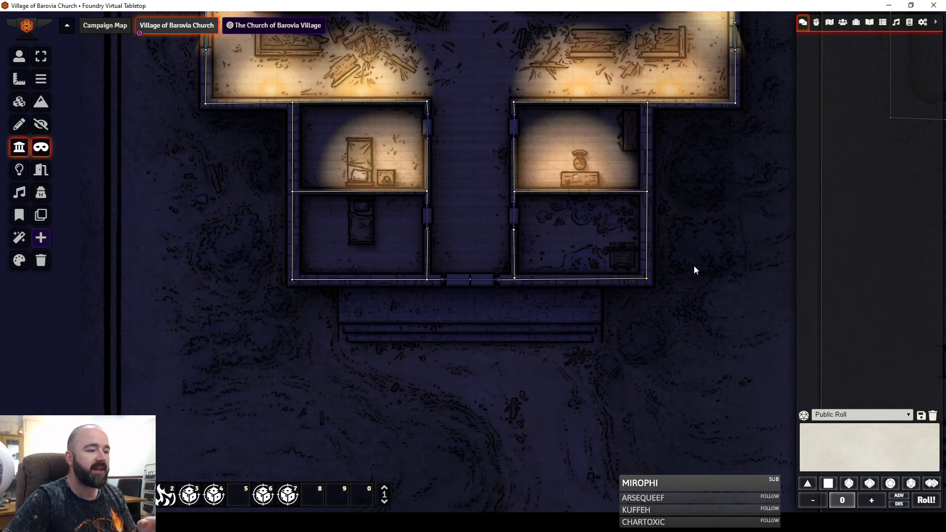
pyautogui.press('Up')
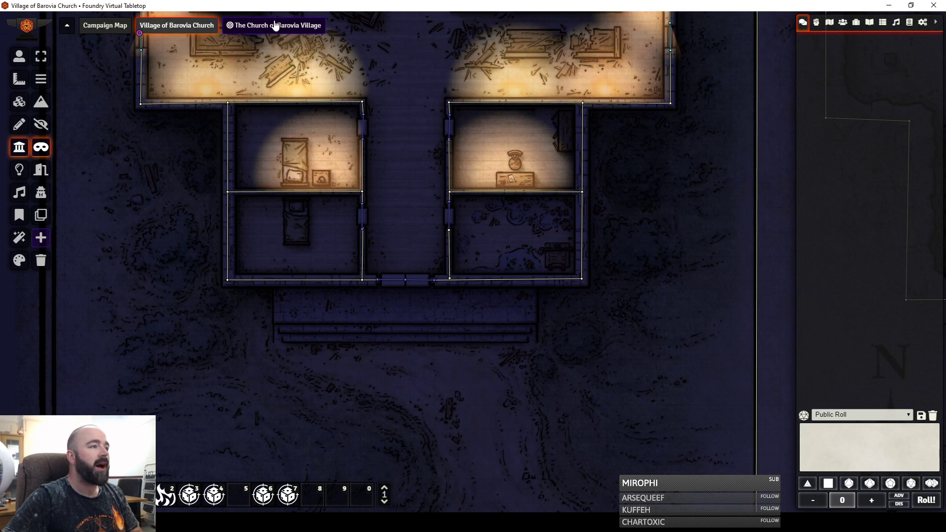
# Step: Switch to The Church of Barovia Village scene and inspect the bell tower and the castle silhouette in the fog
pyautogui.click(275, 25)
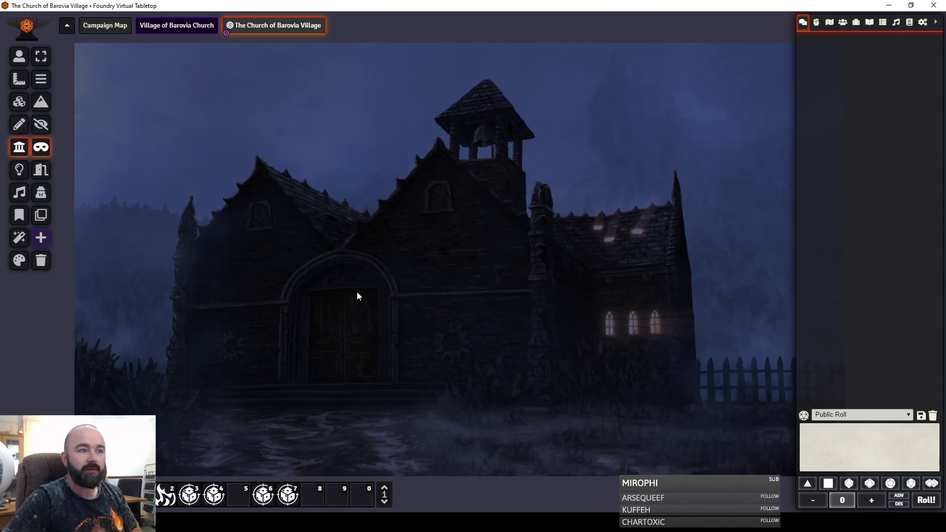
pyautogui.moveTo(372, 287)
pyautogui.mouseDown()
pyautogui.moveTo(376, 258)
pyautogui.moveTo(368, 268)
pyautogui.mouseUp()
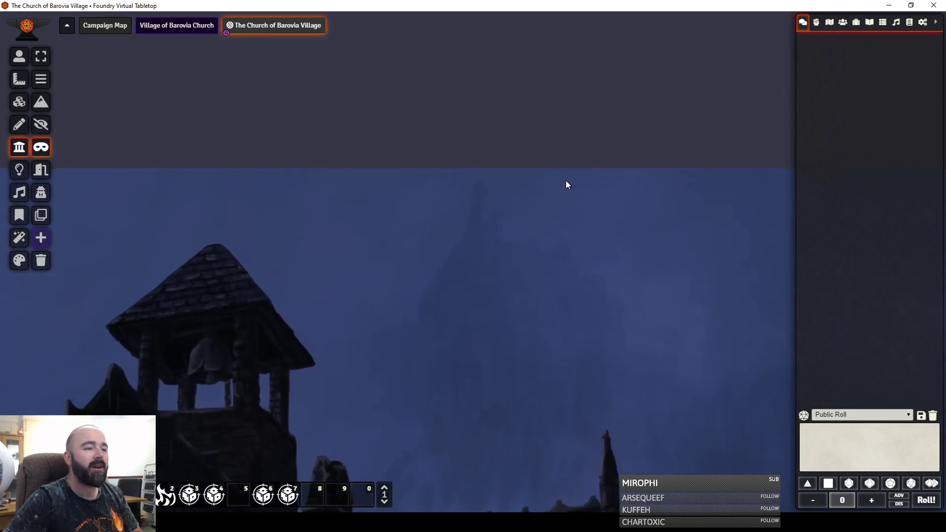
pyautogui.scroll(3, 552, 193)
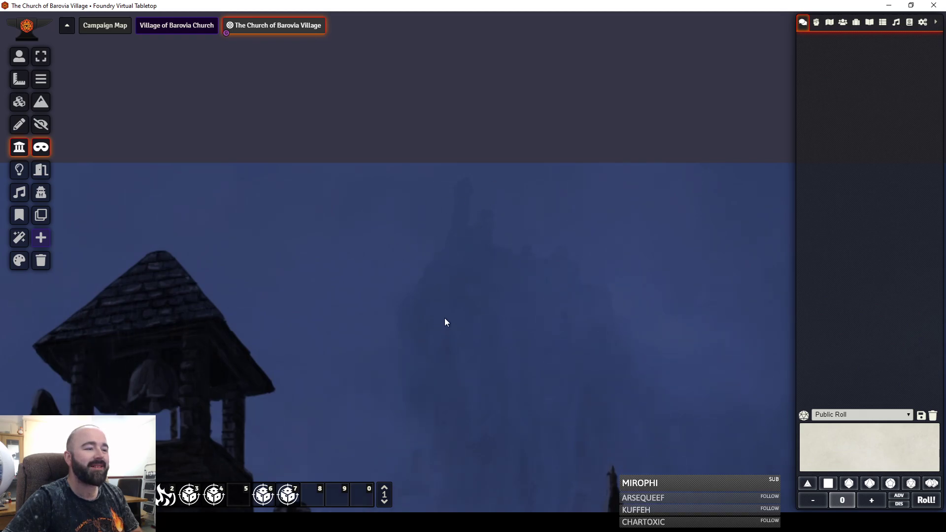
pyautogui.scroll(-5, 473, 233)
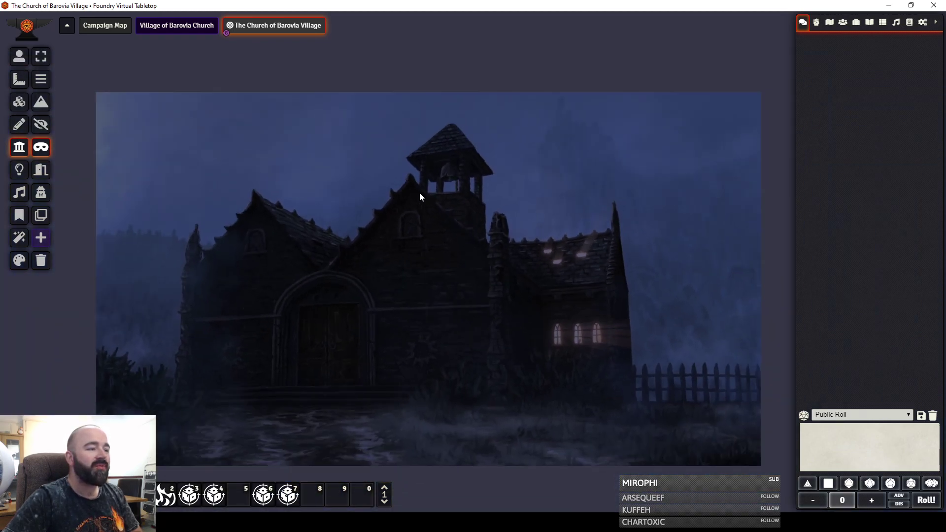
pyautogui.scroll(2, 429, 181)
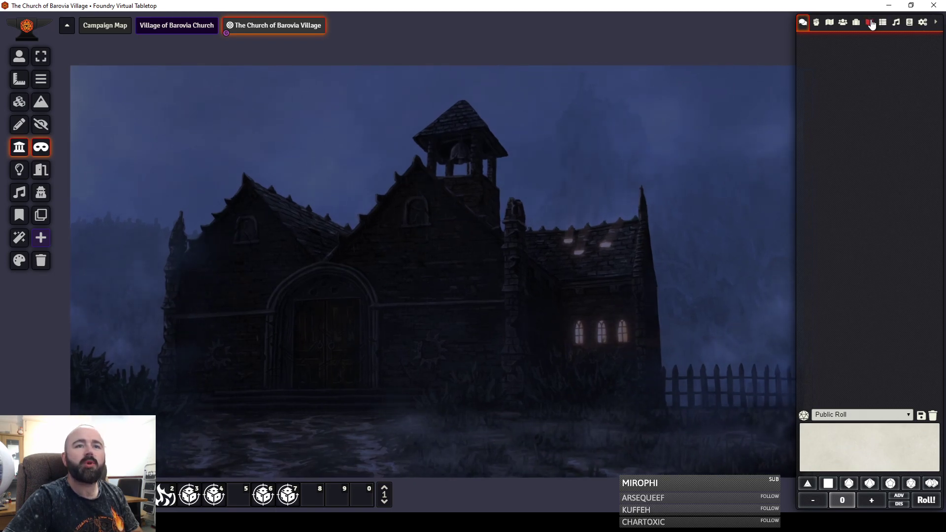
# Step: Look through the journal and scene lists, including the Z Animated Location Splashes scenes and the Ravenloft Animated subfolder
pyautogui.click(869, 26)
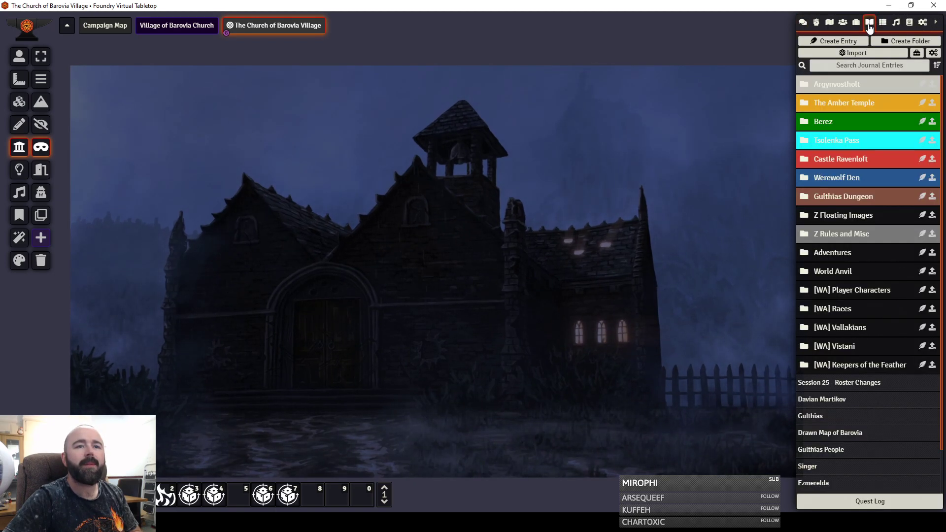
pyautogui.click(829, 23)
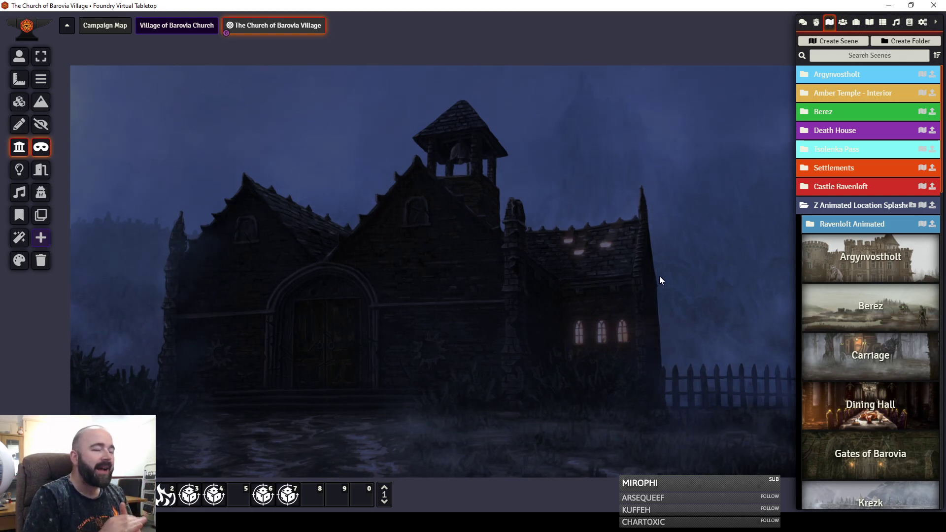
pyautogui.scroll(-15, 868, 235)
pyautogui.scroll(6, 866, 232)
pyautogui.scroll(10, 867, 232)
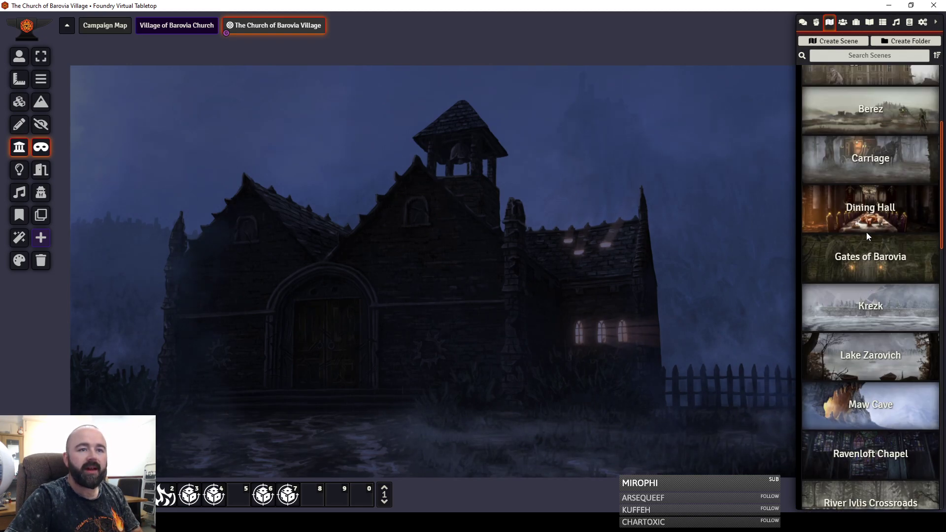
pyautogui.click(845, 227)
pyautogui.scroll(-10, 843, 276)
pyautogui.scroll(7, 828, 247)
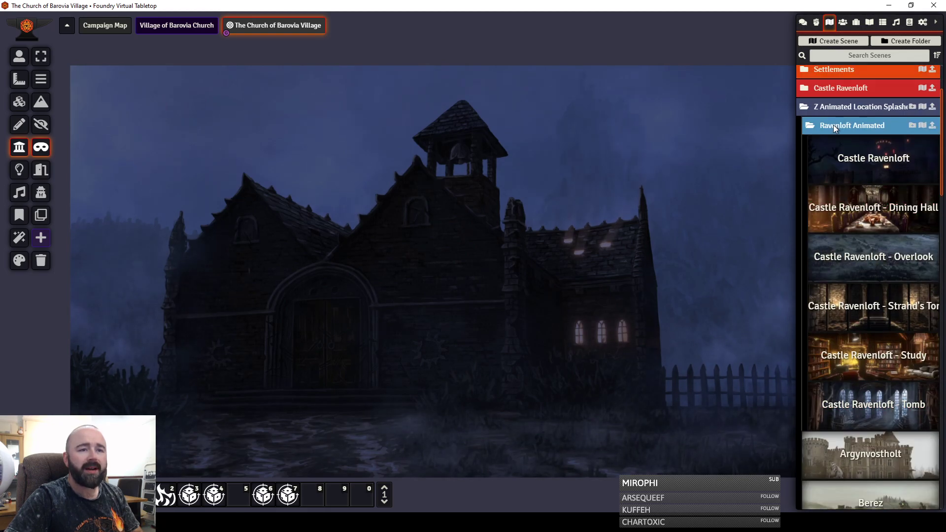
pyautogui.click(834, 126)
pyautogui.scroll(-1, 850, 328)
pyautogui.scroll(4, 852, 291)
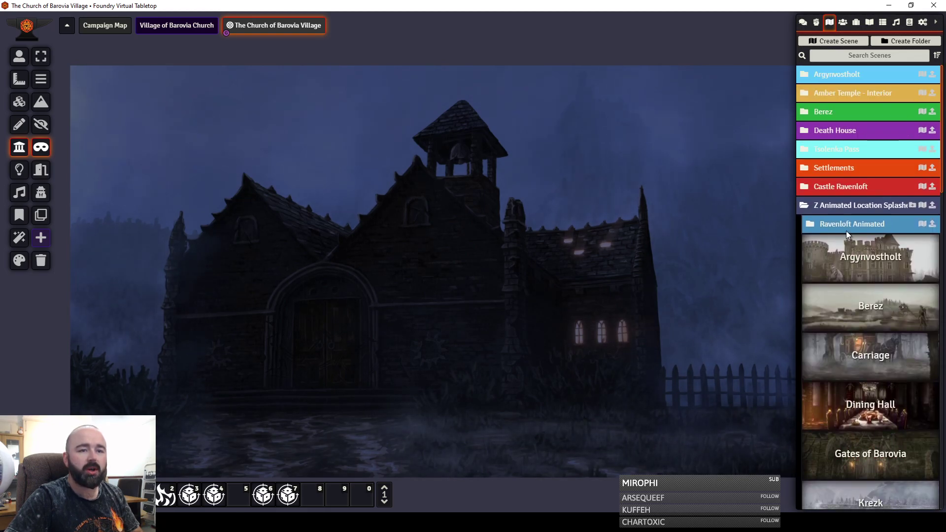
# Step: View the Welcome to Barovia scene by temporarily adding it to the scene navigation
pyautogui.click(853, 208)
pyautogui.scroll(-1, 849, 273)
pyautogui.rightClick(862, 486)
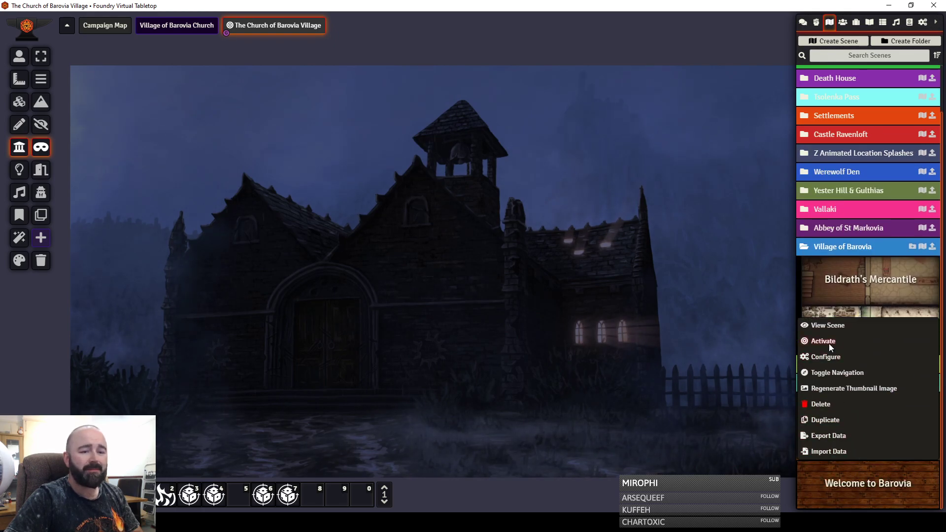
pyautogui.click(820, 374)
pyautogui.click(255, 29)
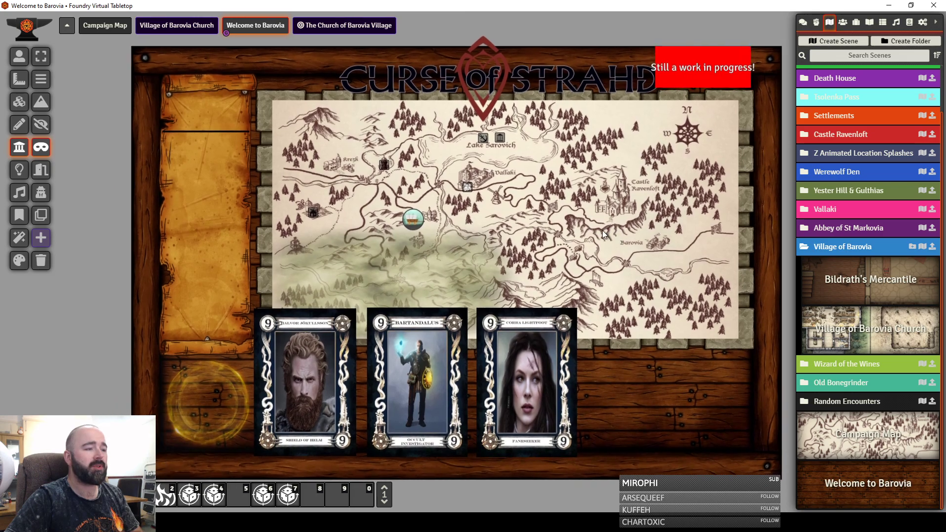
pyautogui.moveTo(603, 229); pyautogui.dragTo(544, 242)
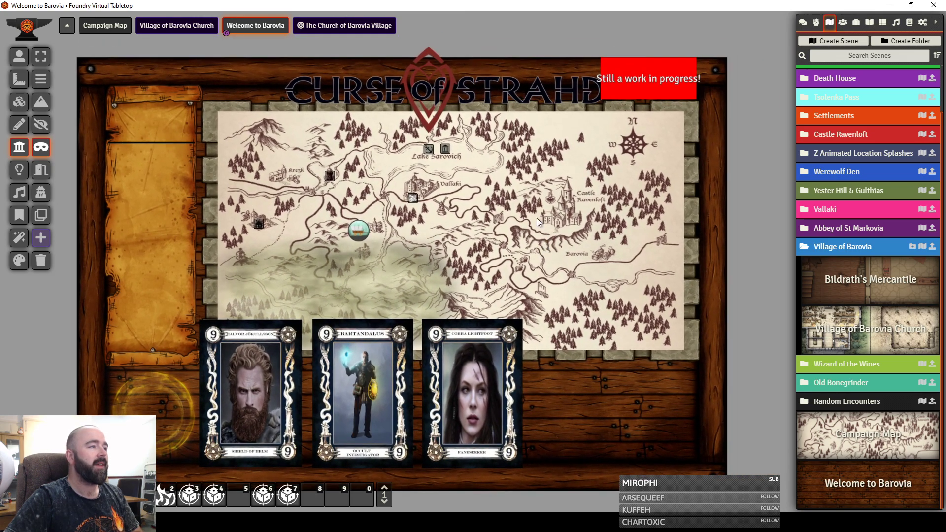
pyautogui.rightClick(256, 29)
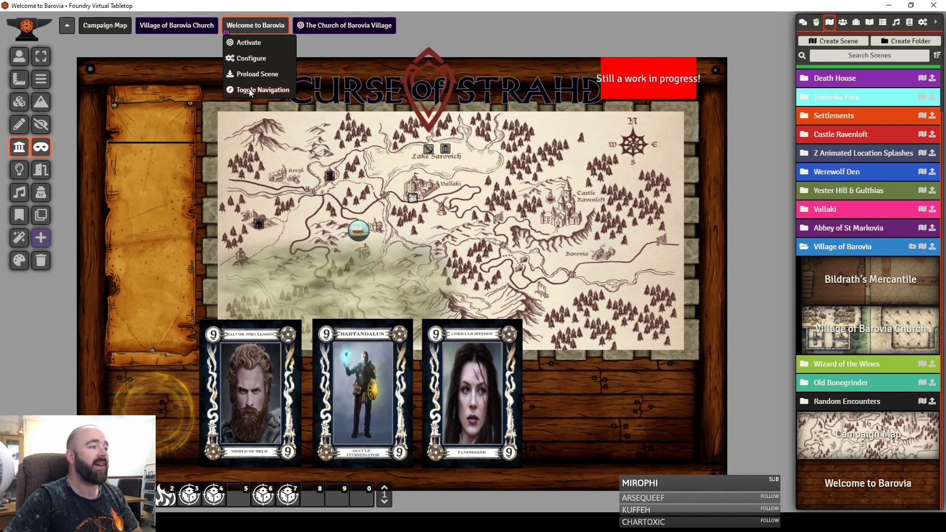
# Step: View the Argynvostholt splash scene through a temporary navigation entry, and return to The Church of Barovia Village scene
pyautogui.click(862, 153)
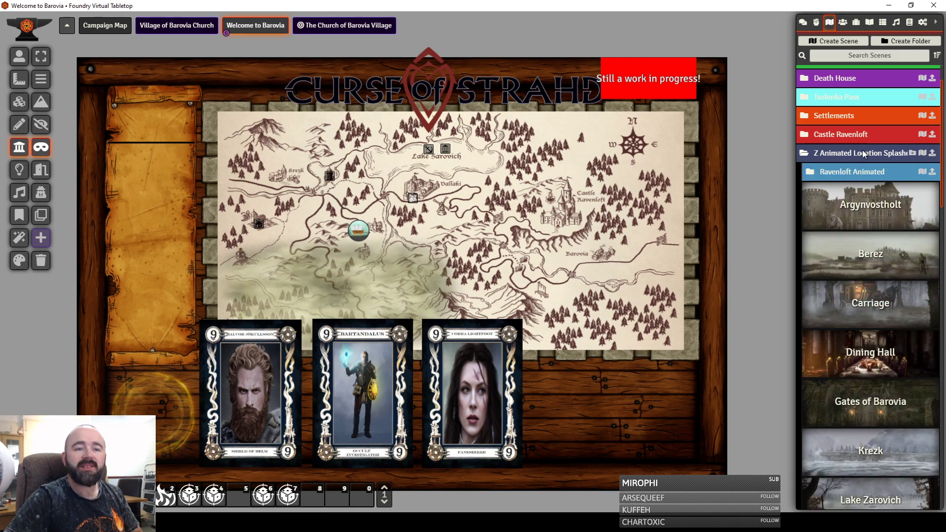
pyautogui.rightClick(859, 206)
pyautogui.click(837, 286)
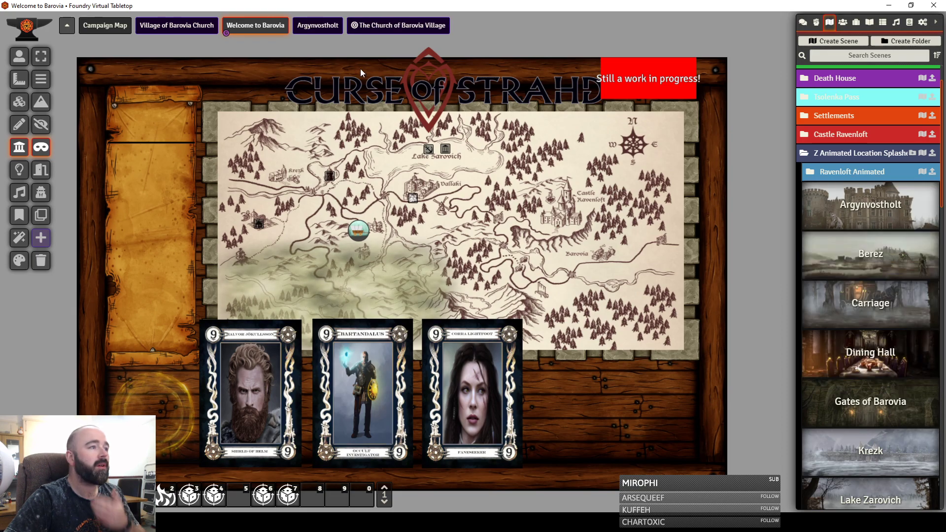
pyautogui.click(319, 27)
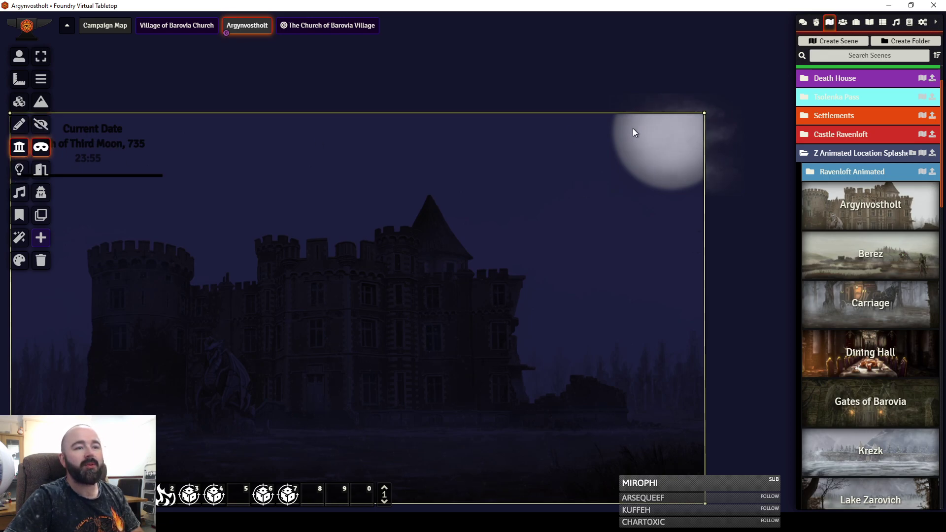
pyautogui.click(19, 57)
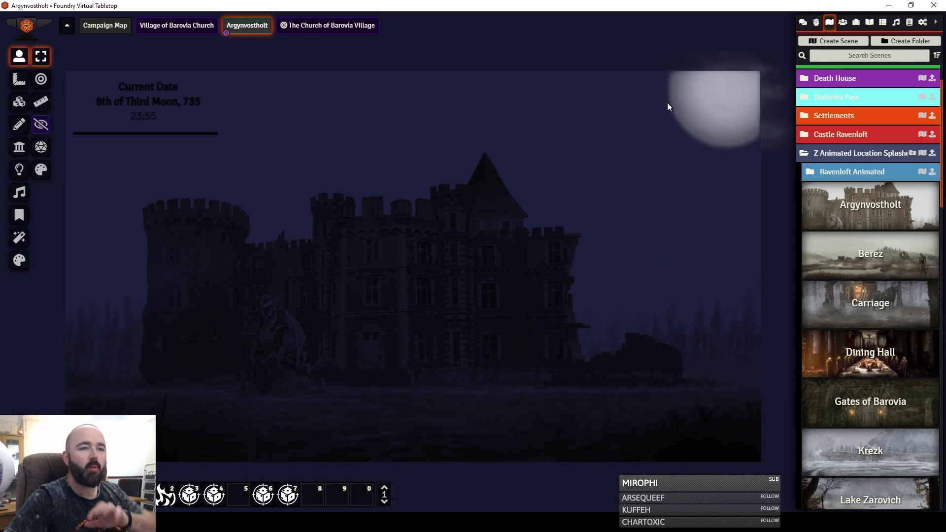
pyautogui.rightClick(245, 31)
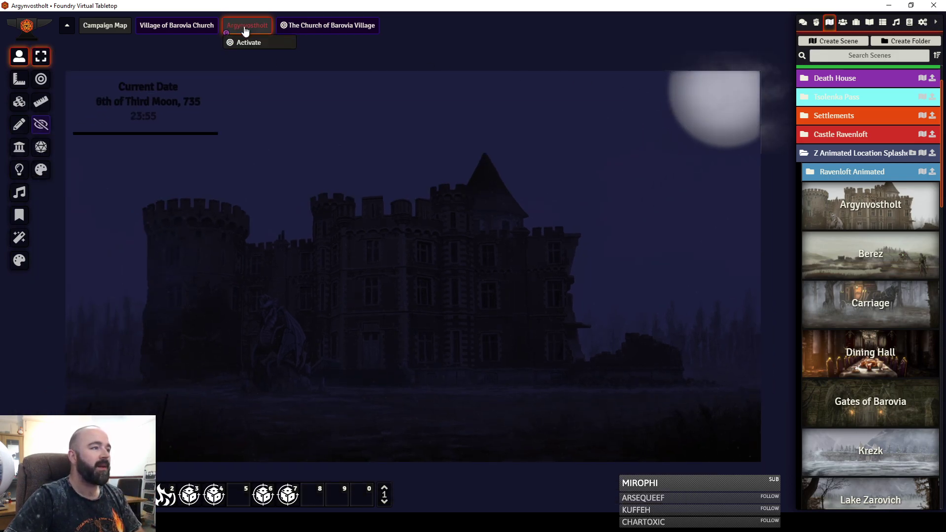
pyautogui.click(242, 90)
pyautogui.click(172, 26)
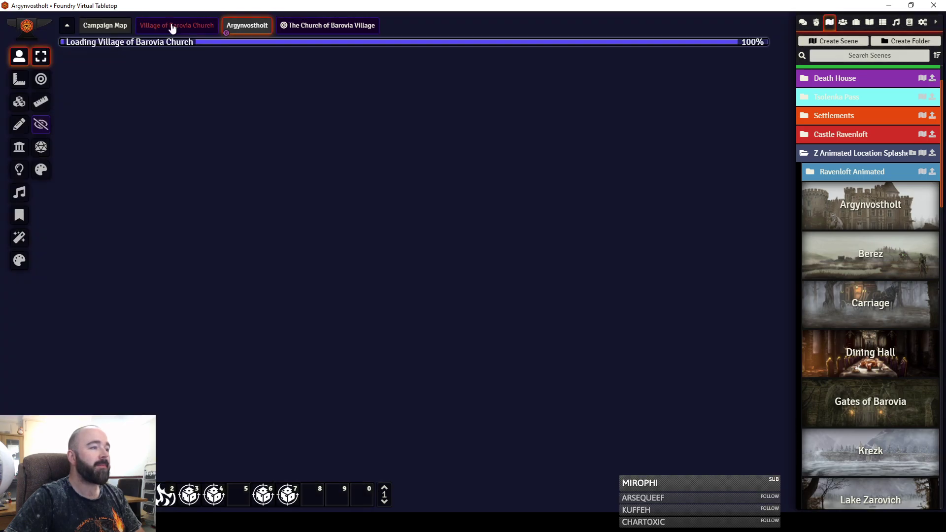
pyautogui.click(310, 27)
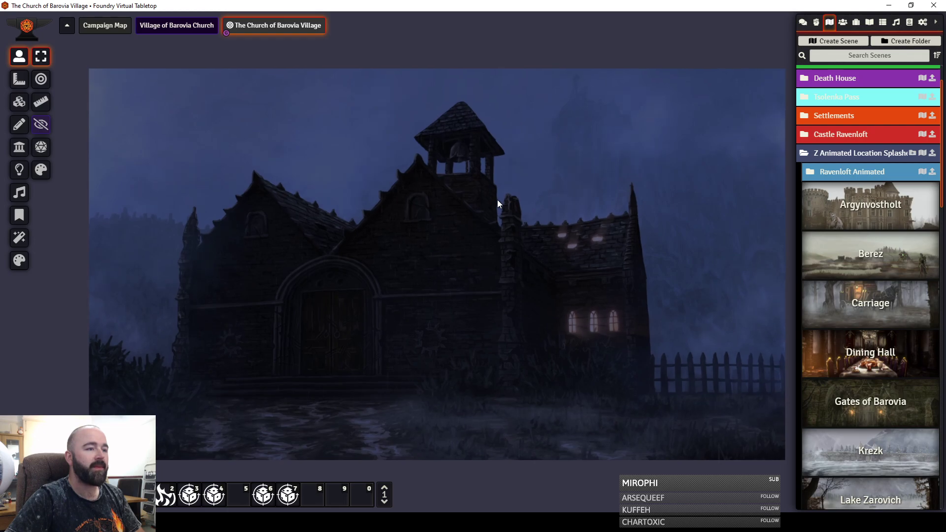
# Step: Open the Village of Barovia Church scene and place the Halvor character's token outside the front steps
pyautogui.click(175, 30)
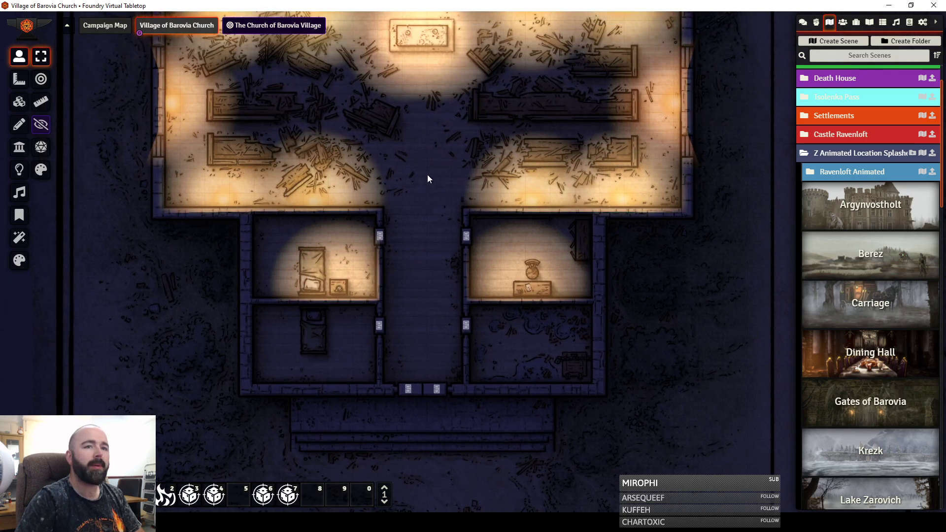
pyautogui.moveTo(428, 173); pyautogui.dragTo(431, 109)
pyautogui.click(843, 22)
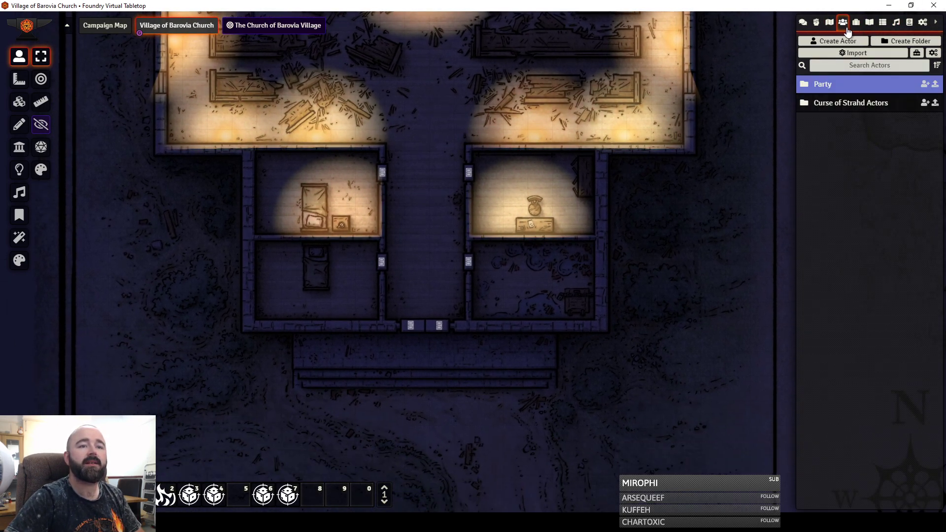
pyautogui.write('Halvor')
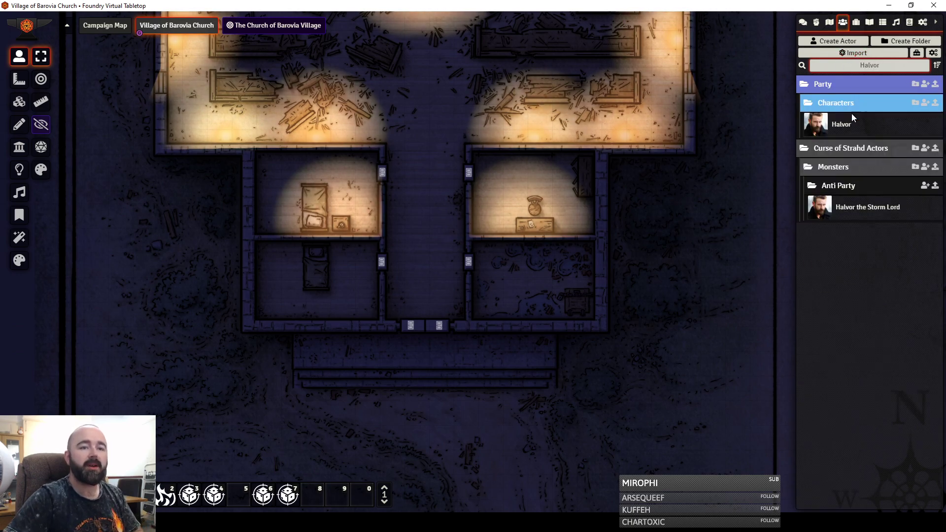
pyautogui.moveTo(852, 113); pyautogui.dragTo(442, 435)
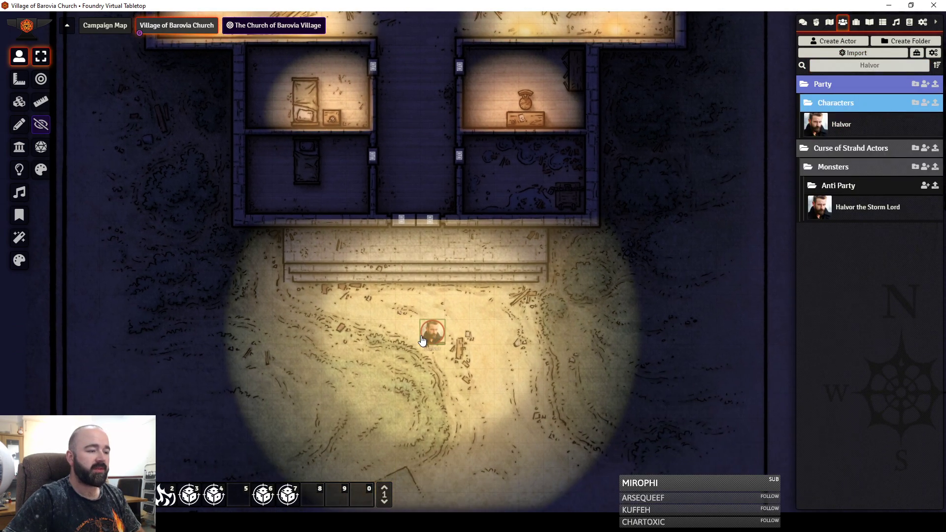
# Step: Turn off the Halvor token's light and deselect the token
pyautogui.click(424, 338)
pyautogui.rightClick(425, 336)
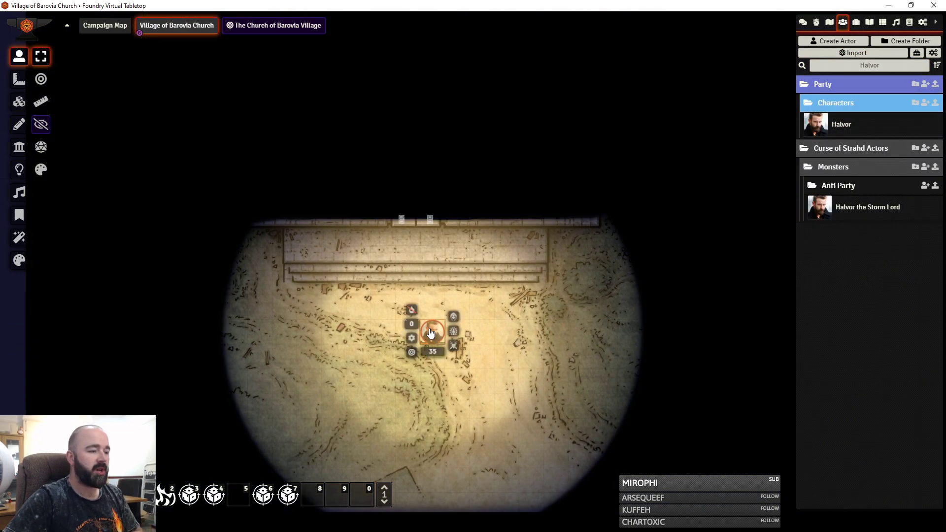
pyautogui.click(414, 310)
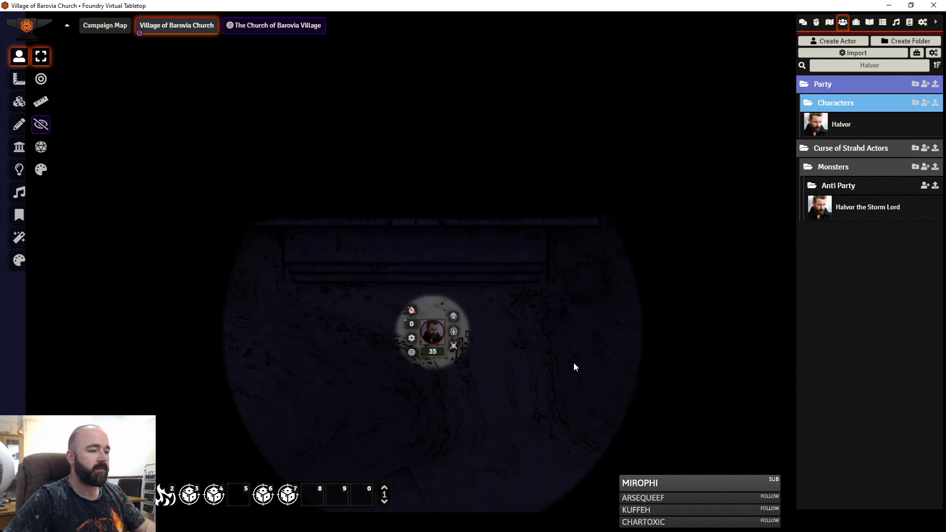
pyautogui.click(532, 358)
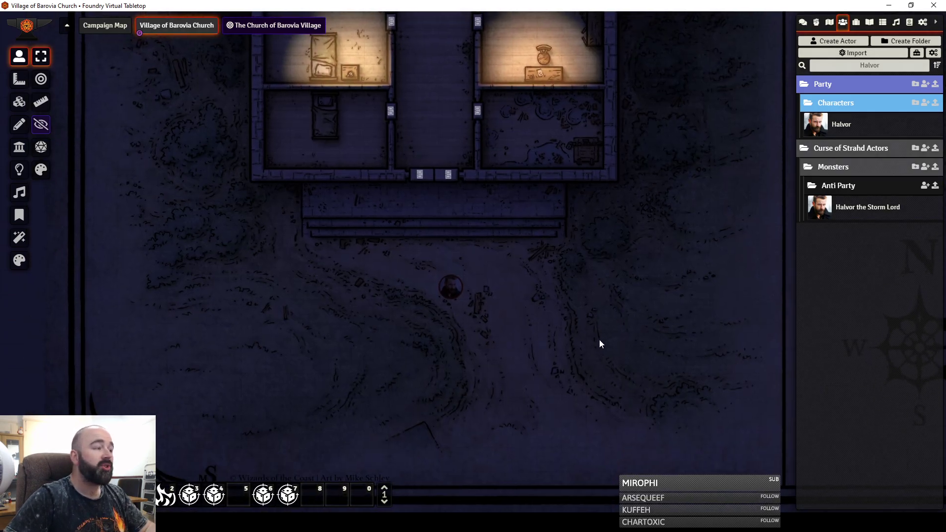
# Step: Enable the Rain weather effect for the Village of Barovia Church scene and save the changes
pyautogui.click(18, 238)
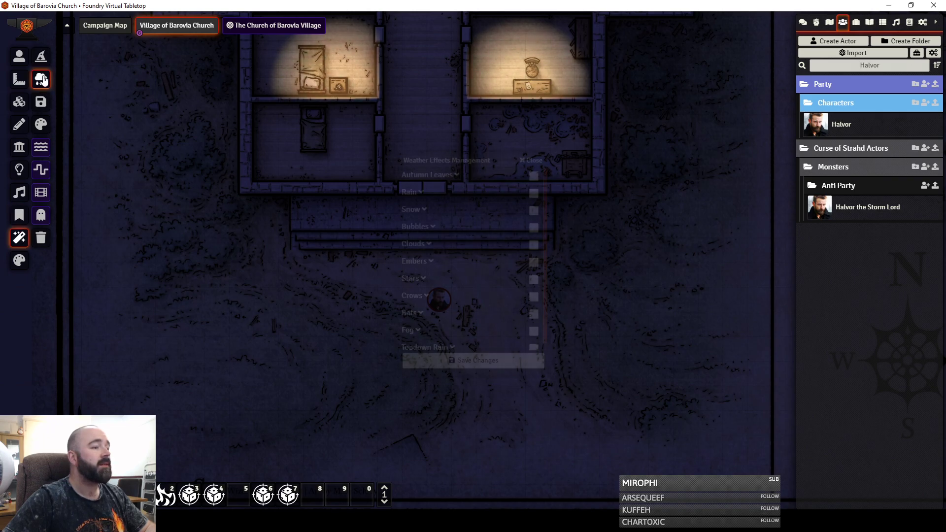
pyautogui.click(41, 79)
pyautogui.click(533, 194)
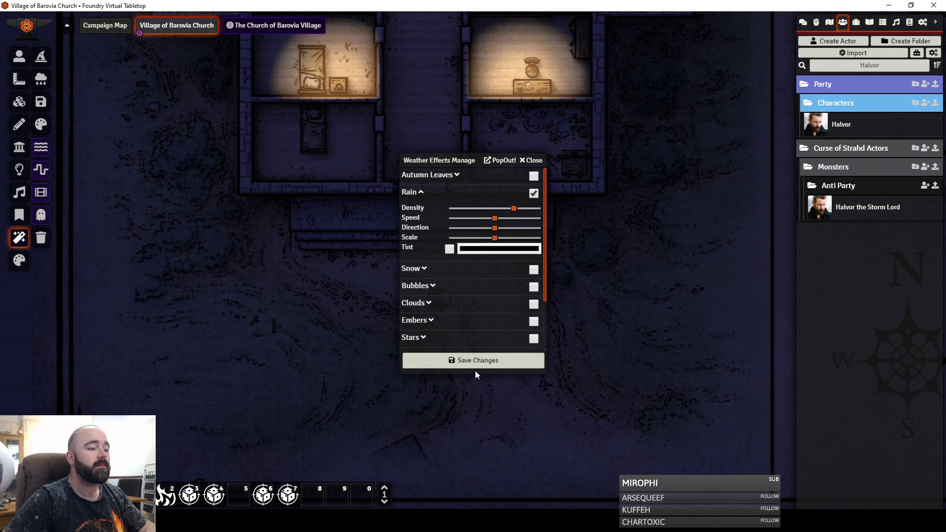
pyautogui.click(468, 361)
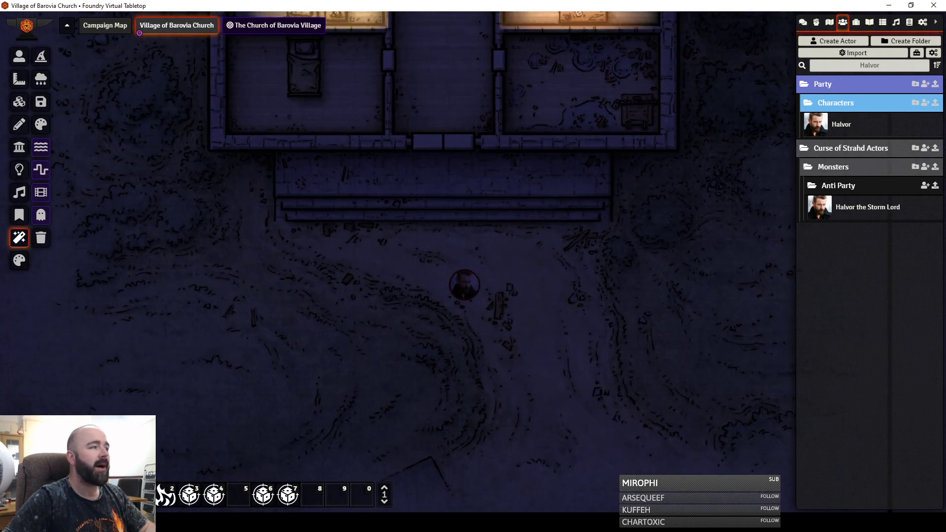
# Step: Turn on the Halvor token's light and deselect the token
pyautogui.click(467, 292)
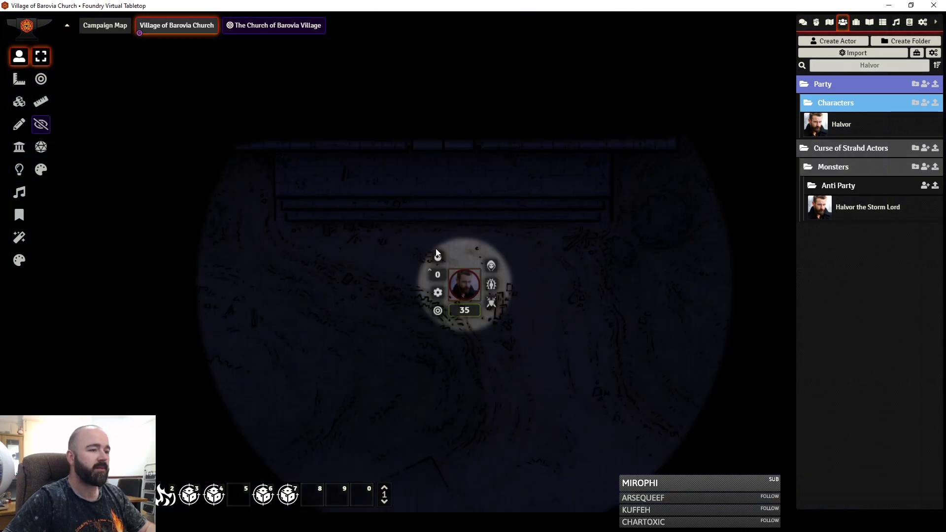
pyautogui.click(438, 257)
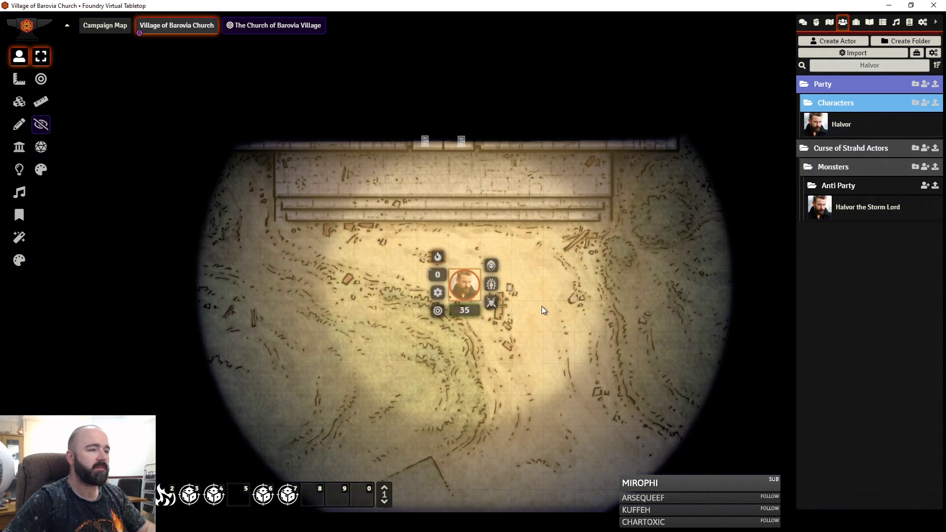
pyautogui.click(593, 313)
# Step: Place a text drawing reading "TURN RAIN OFF" in the church's entrance hallway and return to the token controls
pyautogui.moveTo(577, 267); pyautogui.dragTo(577, 385)
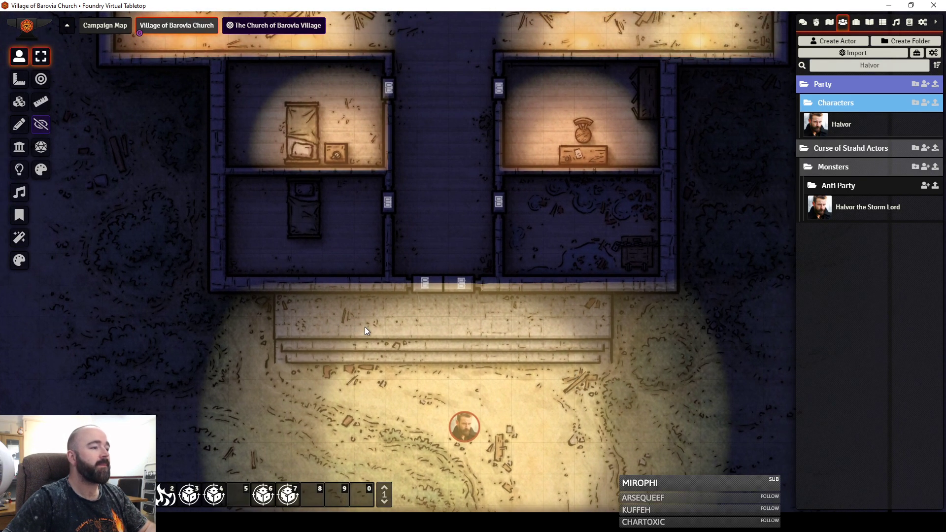
pyautogui.moveTo(378, 340); pyautogui.dragTo(372, 372)
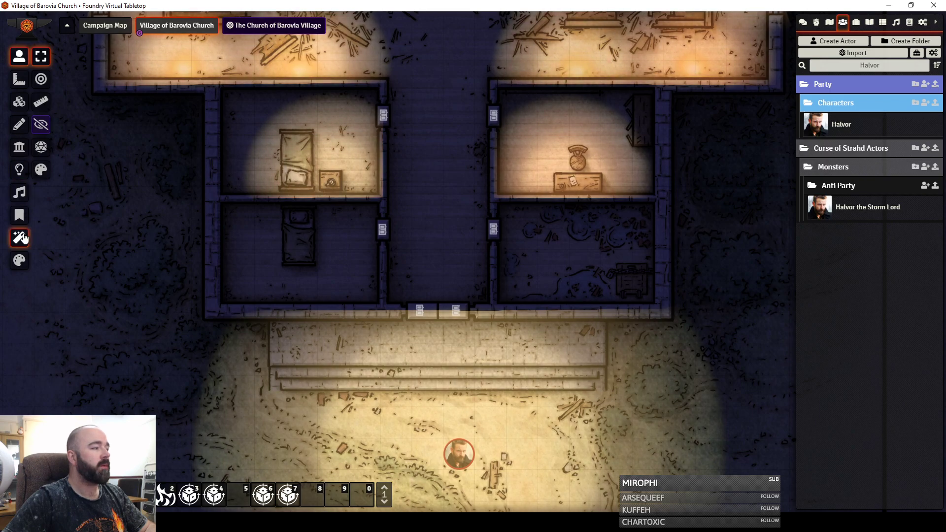
pyautogui.click(17, 126)
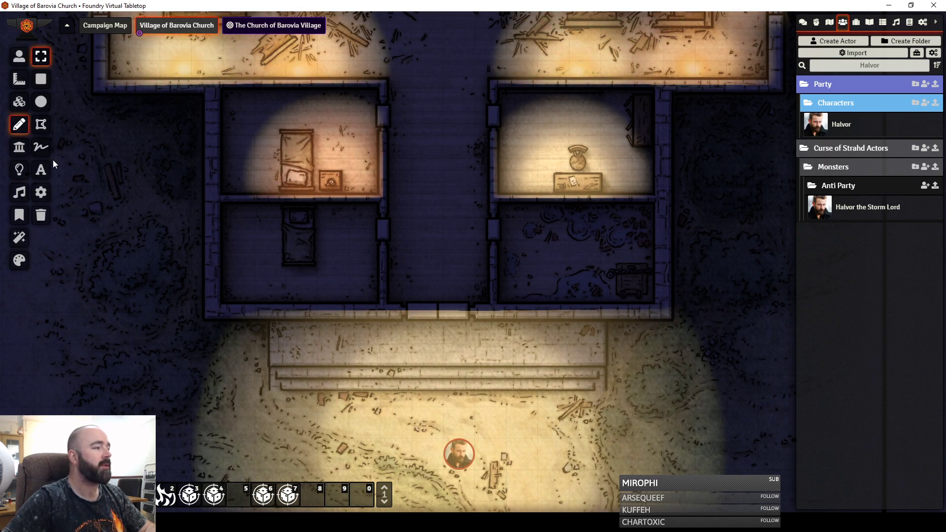
pyautogui.click(41, 170)
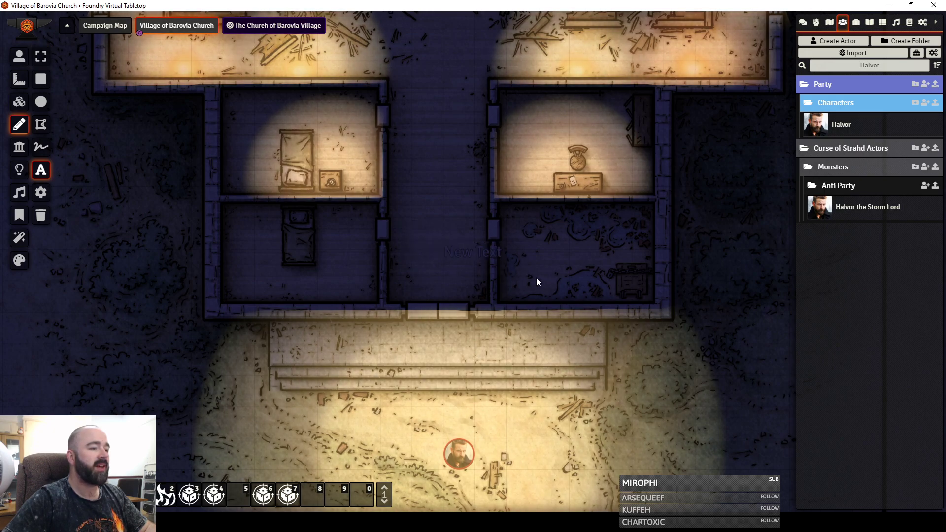
pyautogui.click(454, 243)
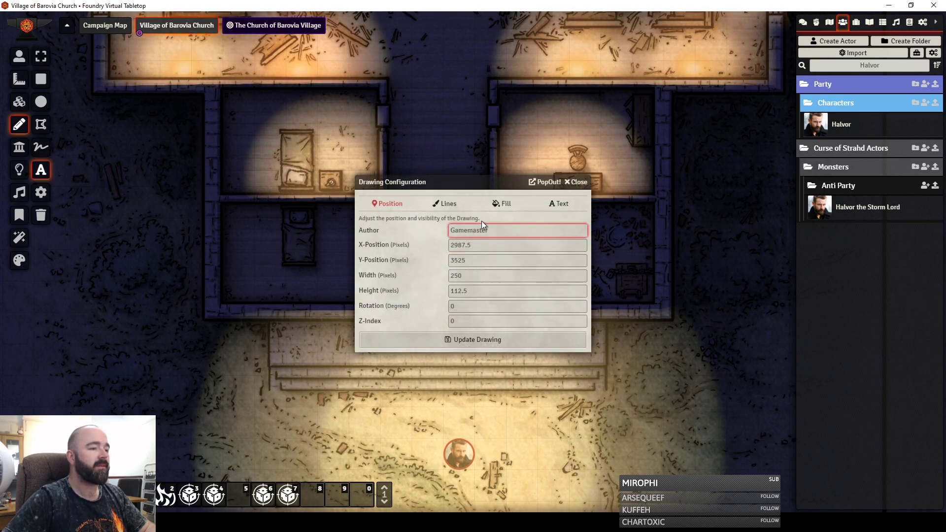
pyautogui.click(558, 203)
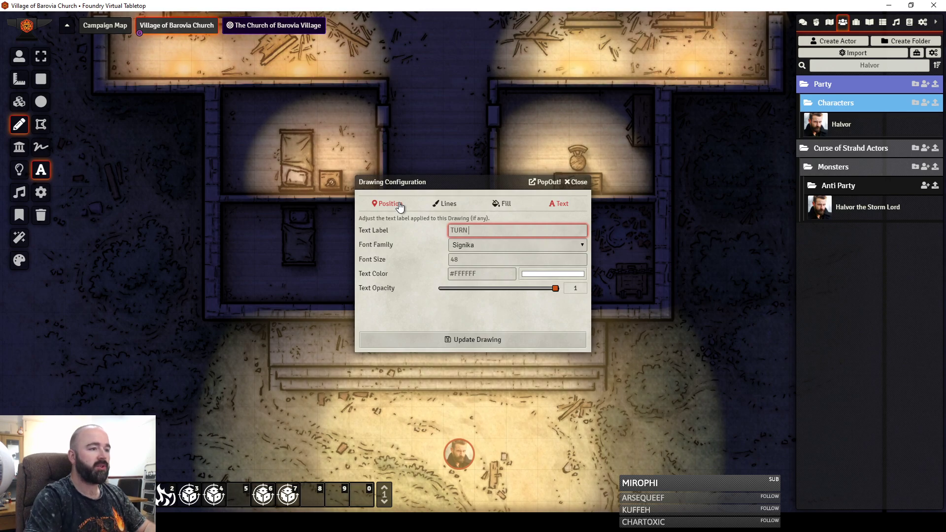
pyautogui.write('TURN RAN OFF')
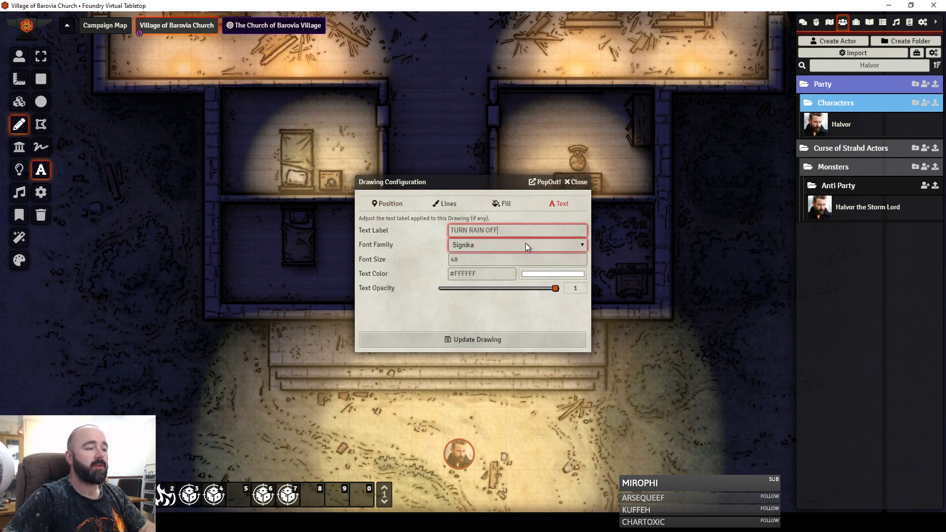
pyautogui.click(504, 203)
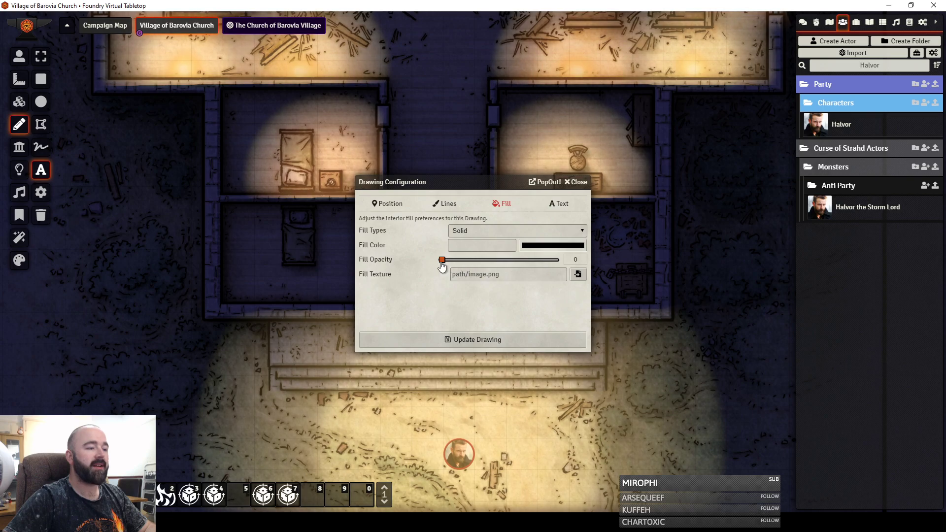
pyautogui.click(494, 340)
pyautogui.rightClick(434, 232)
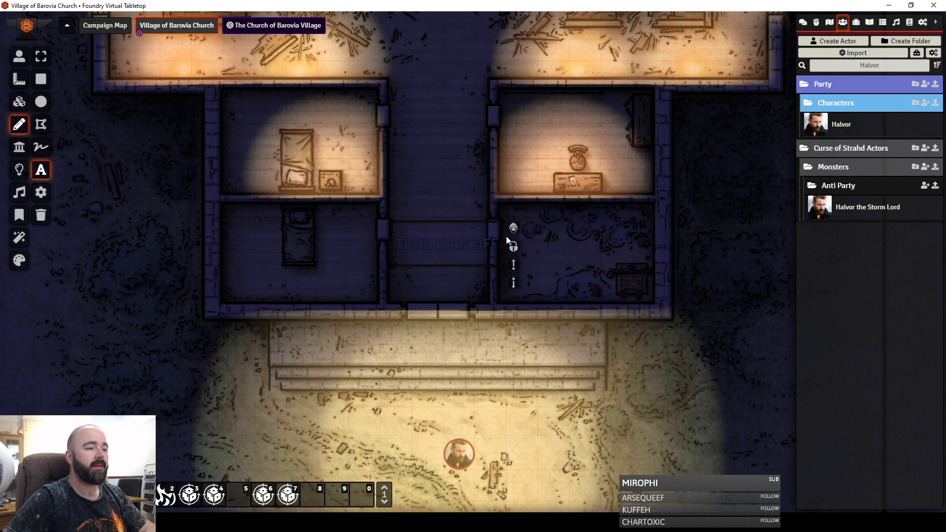
pyautogui.click(437, 193)
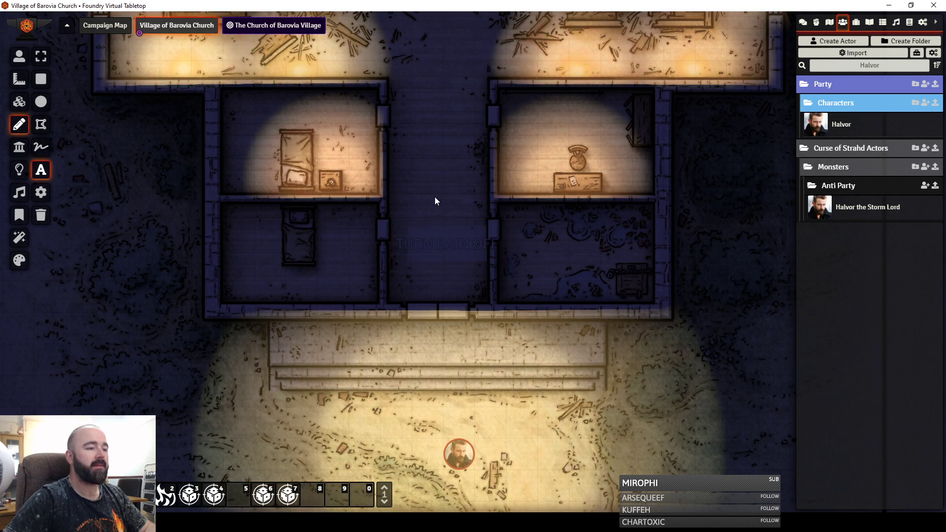
pyautogui.click(19, 57)
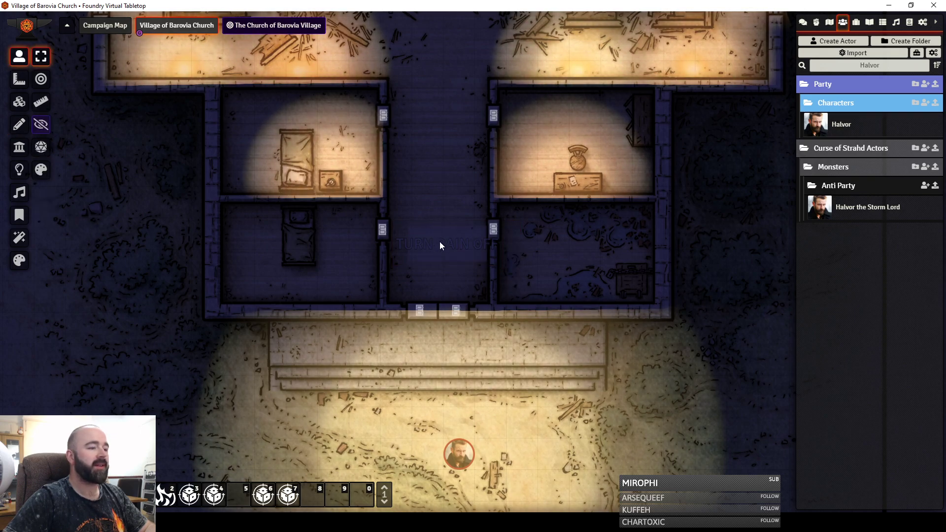
pyautogui.moveTo(421, 170); pyautogui.dragTo(380, 176)
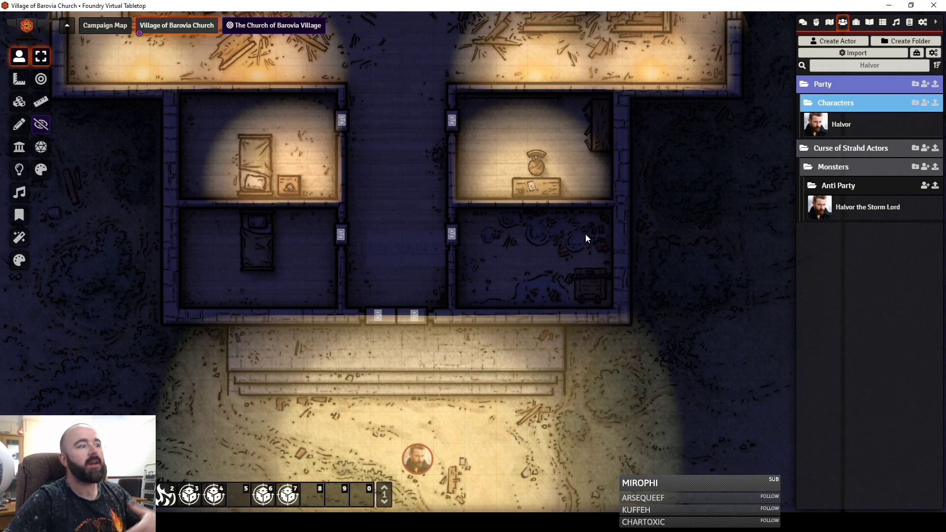
pyautogui.click(19, 79)
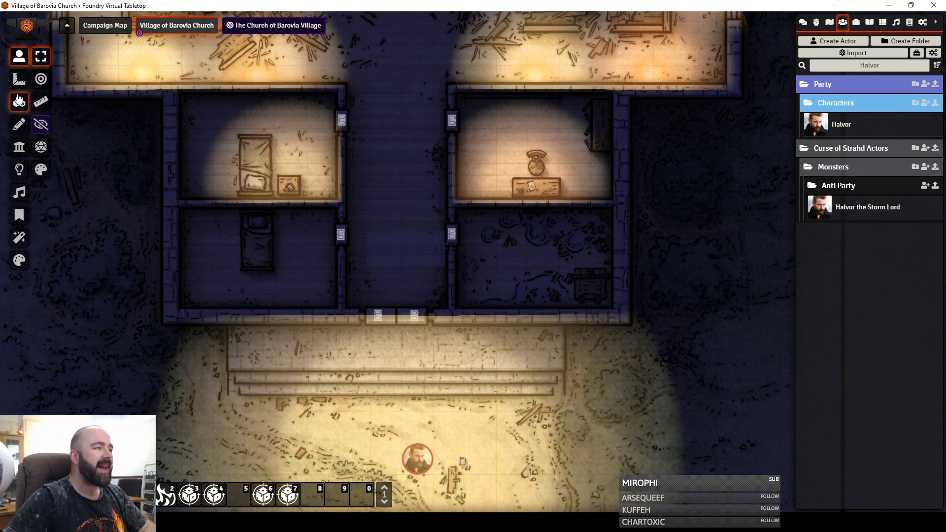
pyautogui.click(20, 59)
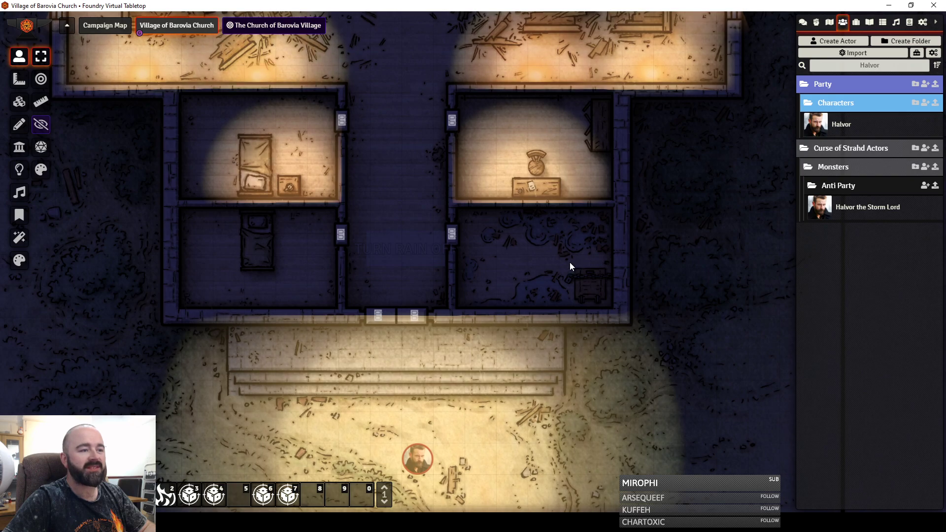
pyautogui.moveTo(504, 236); pyautogui.dragTo(498, 220)
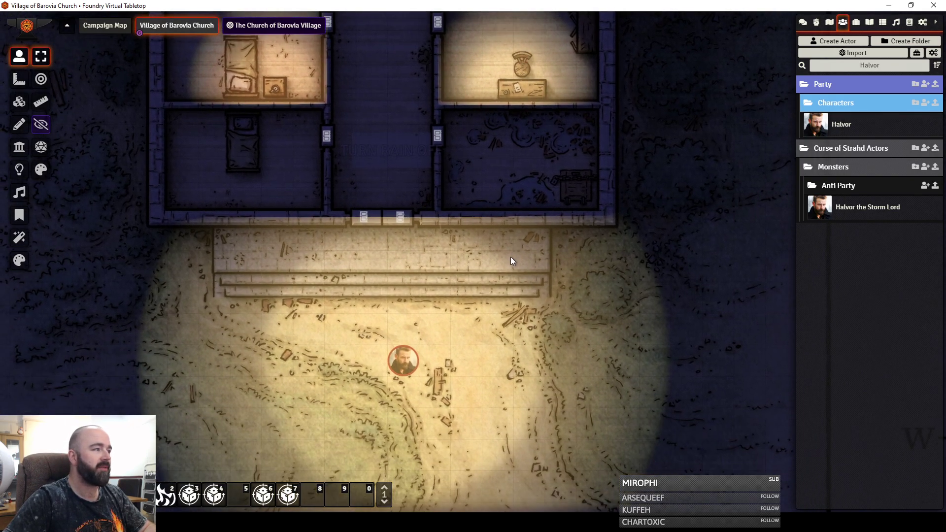
pyautogui.click(896, 23)
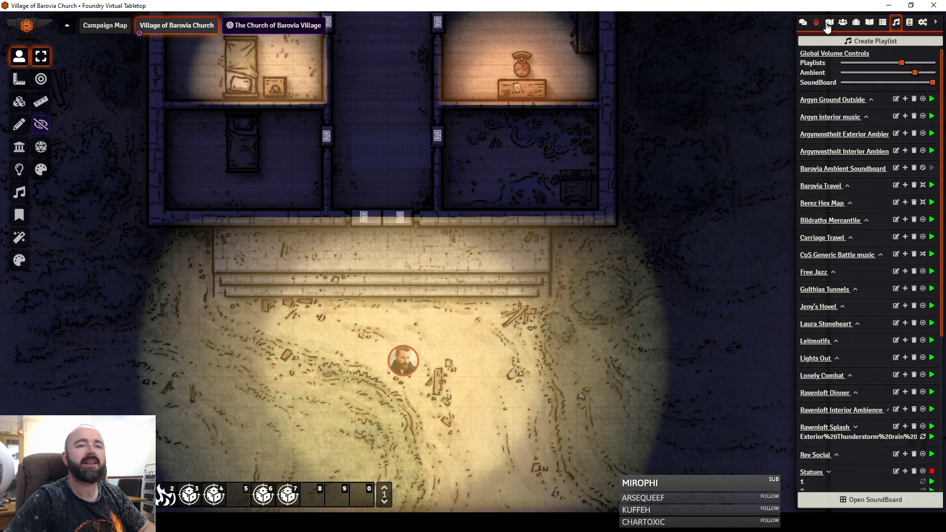
pyautogui.click(843, 23)
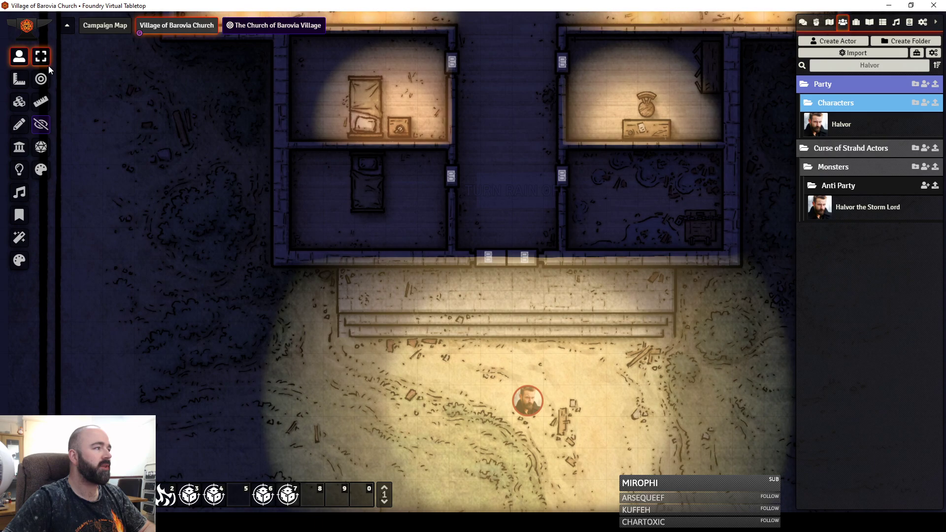
# Step: Examine the church's wall layout from the main hall down to the front doors
pyautogui.moveTo(534, 114); pyautogui.dragTo(487, 317)
pyautogui.moveTo(456, 158); pyautogui.dragTo(458, 291)
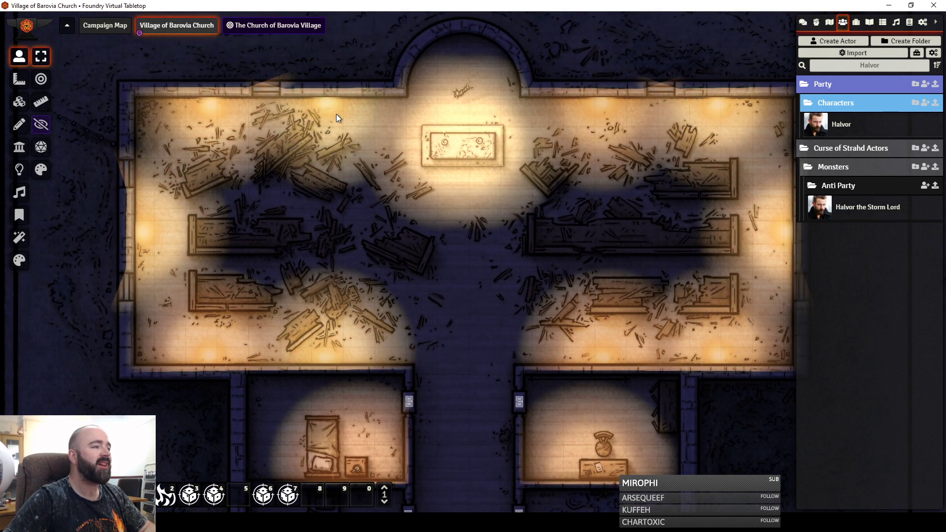
pyautogui.click(19, 147)
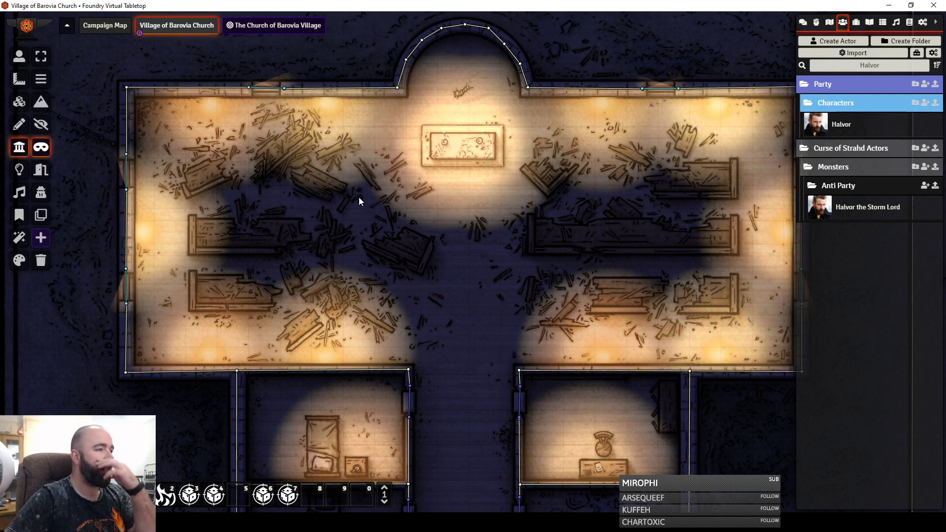
pyautogui.moveTo(441, 231); pyautogui.dragTo(422, 99)
pyautogui.moveTo(403, 290); pyautogui.dragTo(391, 163)
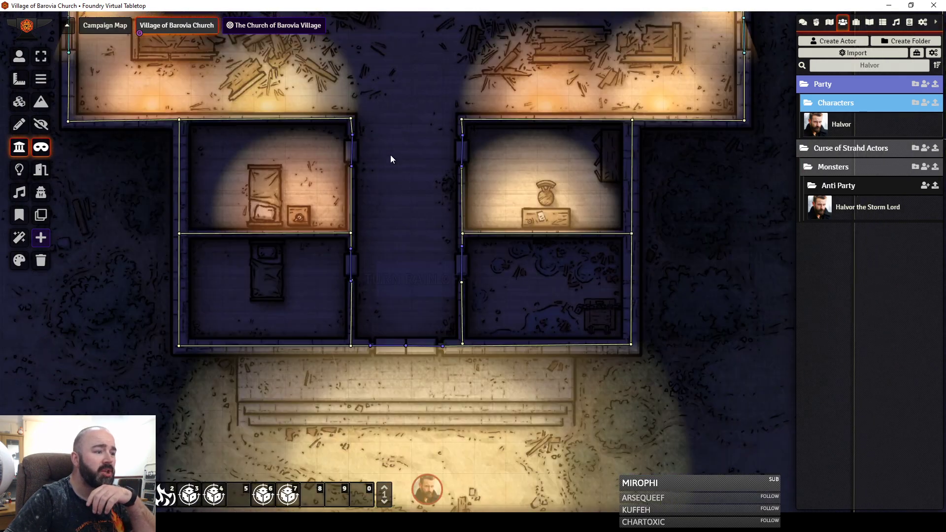
pyautogui.moveTo(391, 196); pyautogui.dragTo(397, 103)
pyautogui.click(19, 56)
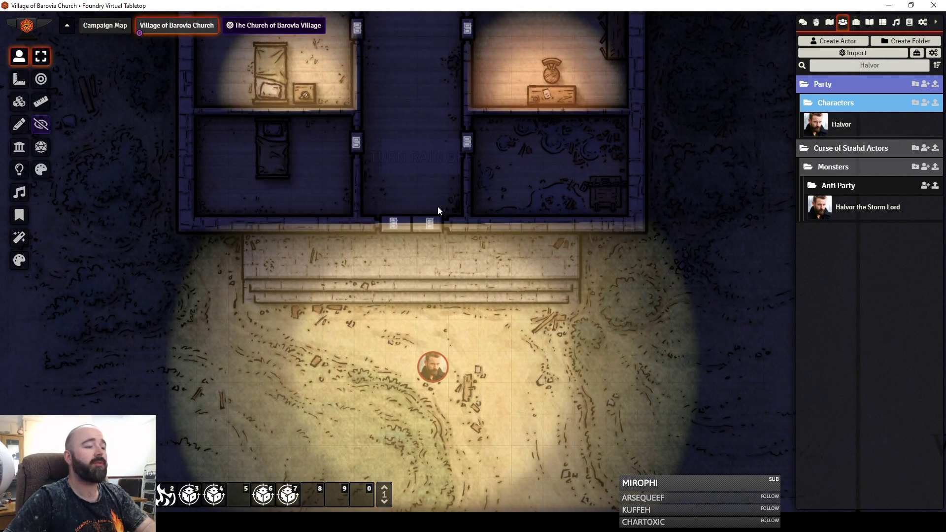
# Step: Move Halvor's token up the front steps to the church entrance and open the door in front of it
pyautogui.click(438, 376)
pyautogui.press('Up')
pyautogui.press('Up')
pyautogui.press('Up')
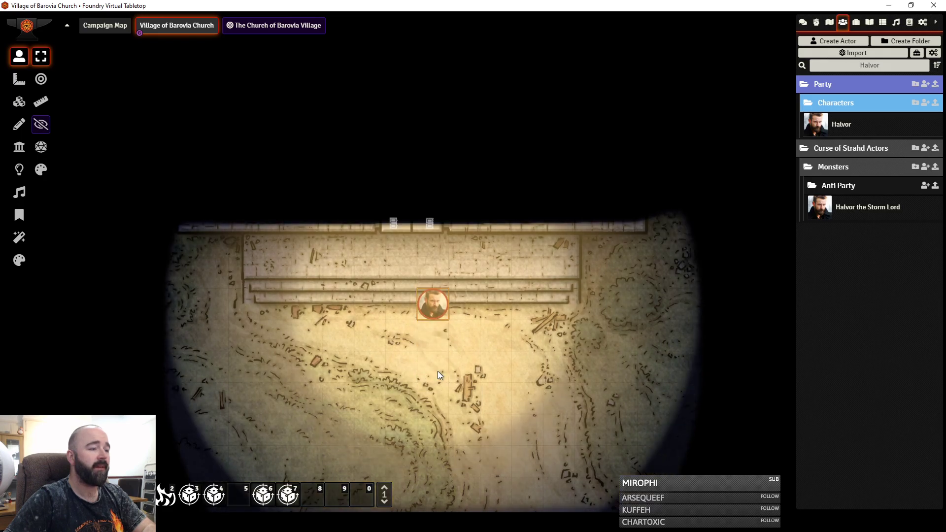
pyautogui.press('Up')
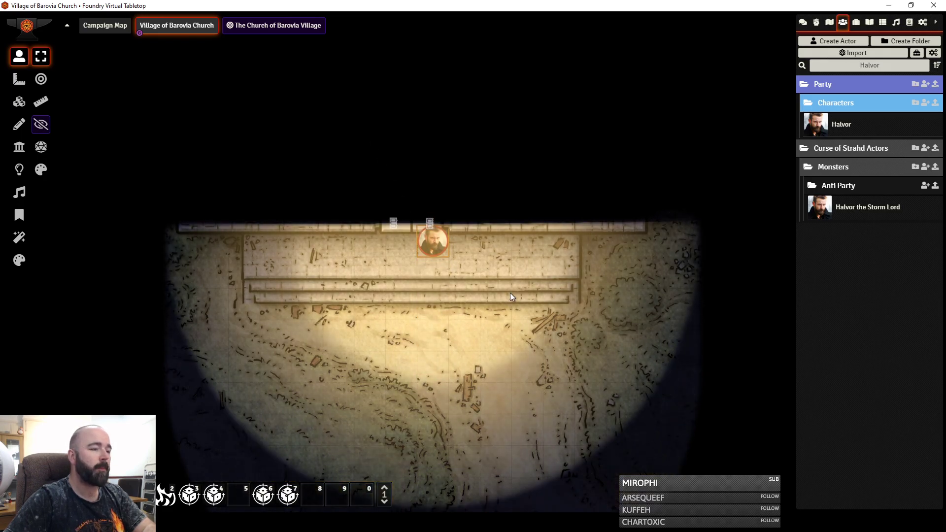
pyautogui.scroll(10, 511, 293)
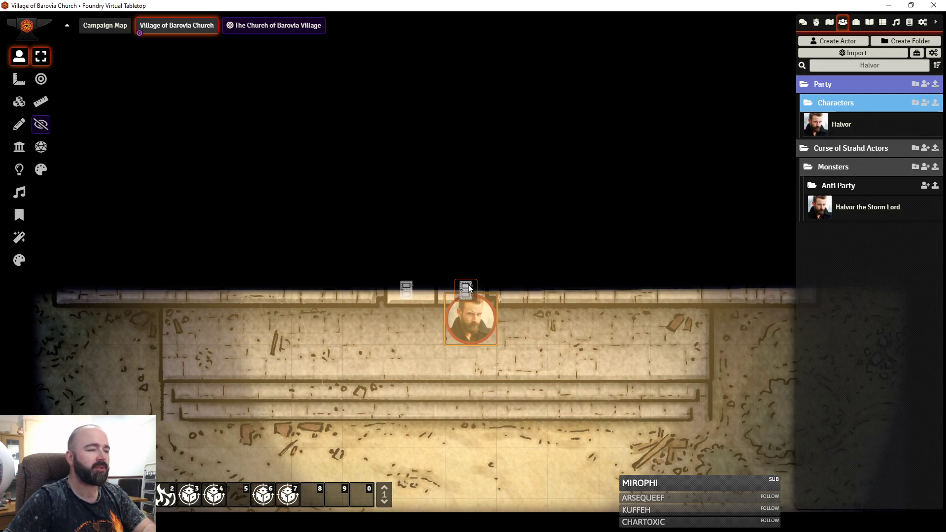
pyautogui.click(468, 285)
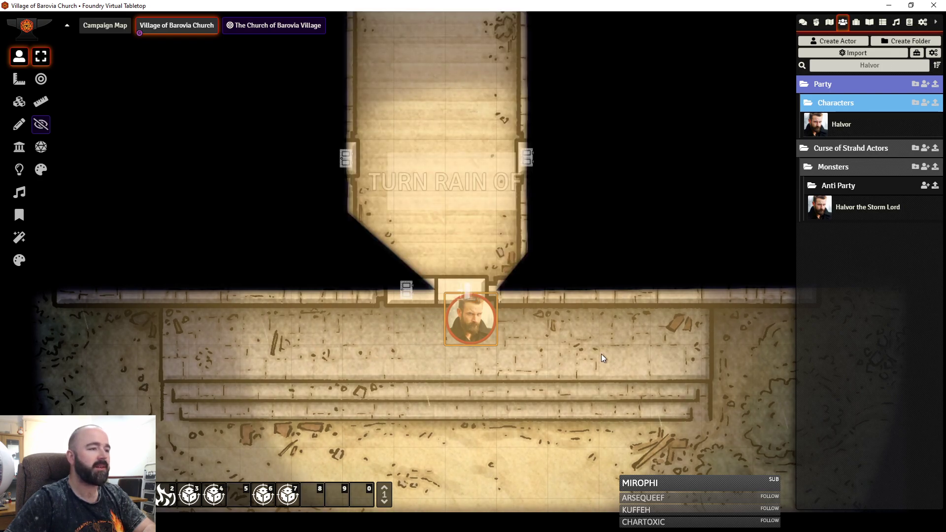
# Step: Move Halvor's token through the open door and up the hallway past the TURN RAIN OFF label
pyautogui.press('Up')
pyautogui.scroll(-2, 454, 121)
pyautogui.moveTo(400, 187); pyautogui.dragTo(457, 301)
pyautogui.press('Up')
pyautogui.press('Up')
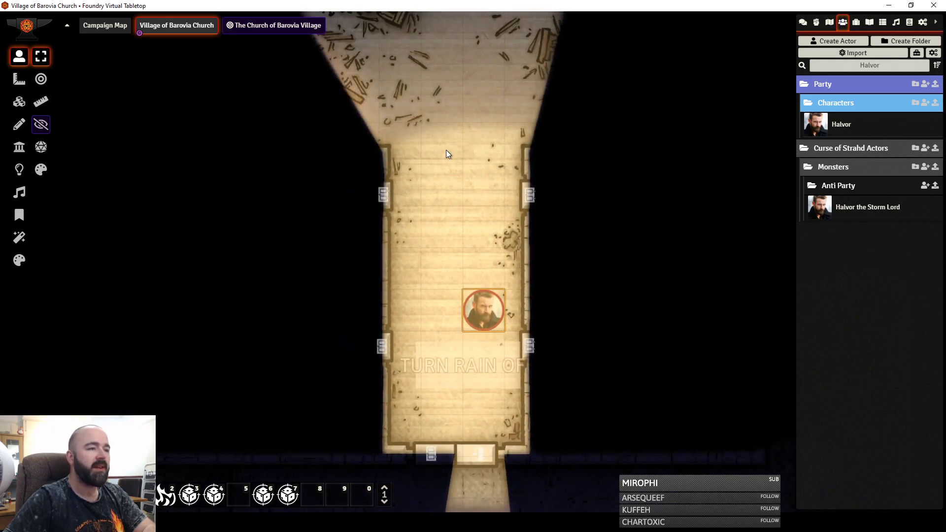
pyautogui.moveTo(443, 141); pyautogui.dragTo(447, 273)
pyautogui.press('Up')
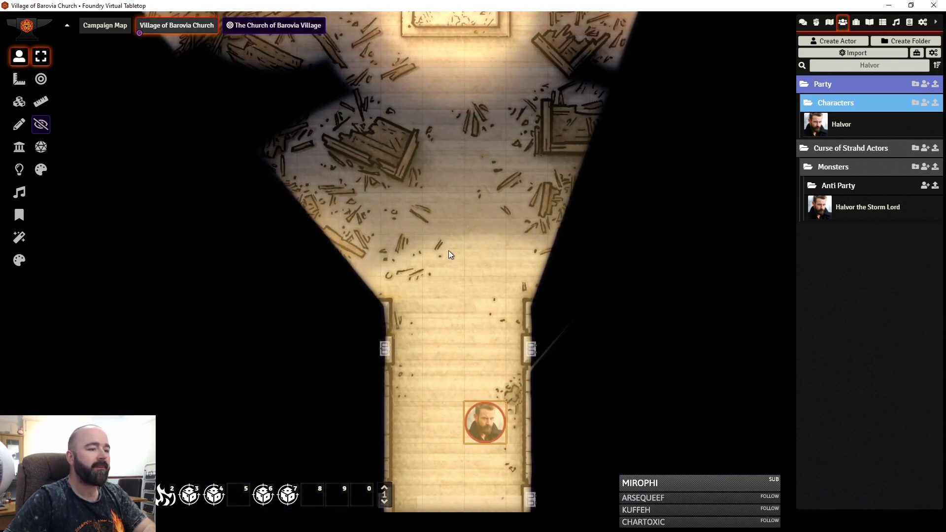
pyautogui.press('Up')
pyautogui.scroll(-2, 468, 182)
pyautogui.moveTo(468, 183); pyautogui.dragTo(435, 129)
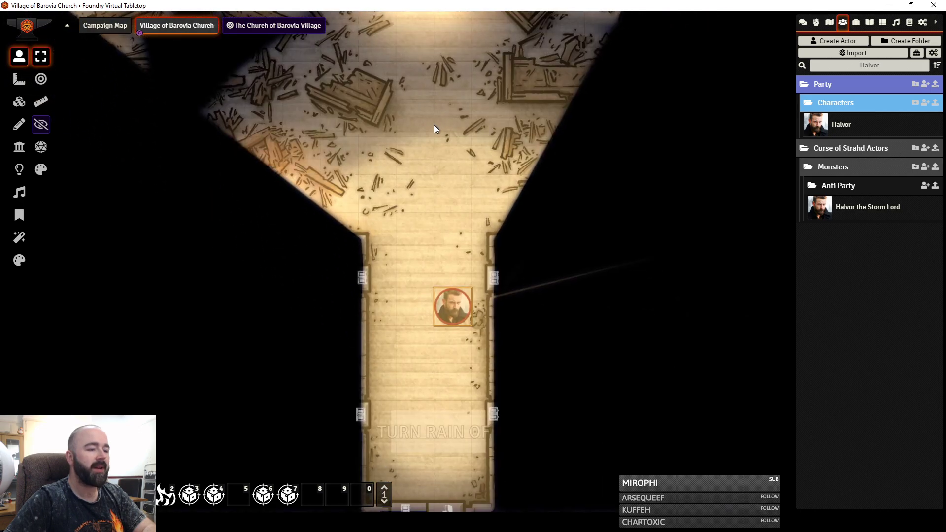
# Step: Move Halvor's token back and forth in the hallway to examine the light gap beside the east room's door, and show the walls there
pyautogui.scroll(5, 440, 387)
pyautogui.moveTo(442, 384); pyautogui.dragTo(326, 397)
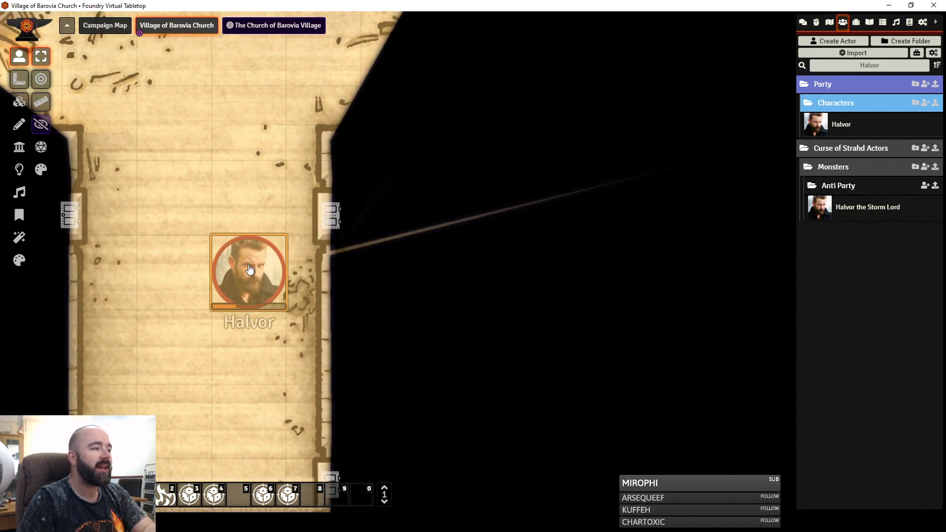
pyautogui.press('Down')
pyautogui.press('Up')
pyautogui.press('Up')
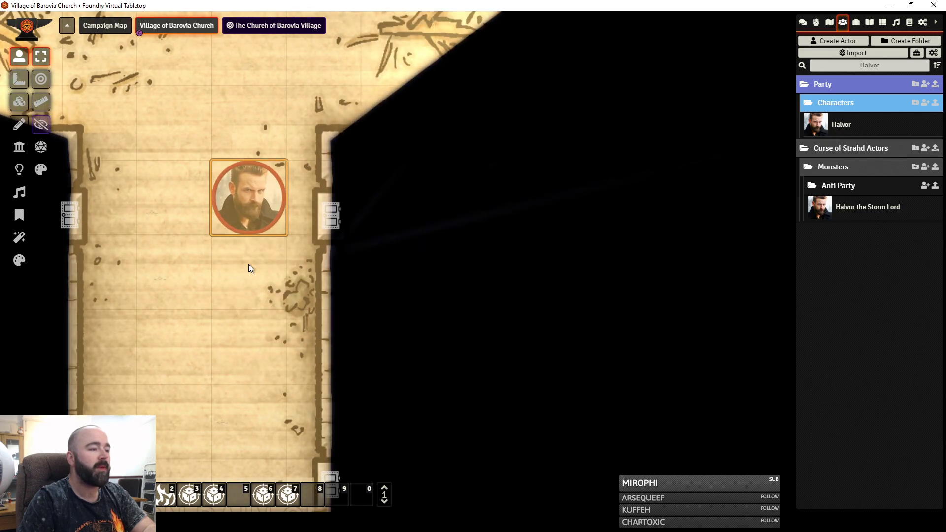
pyautogui.press('Down')
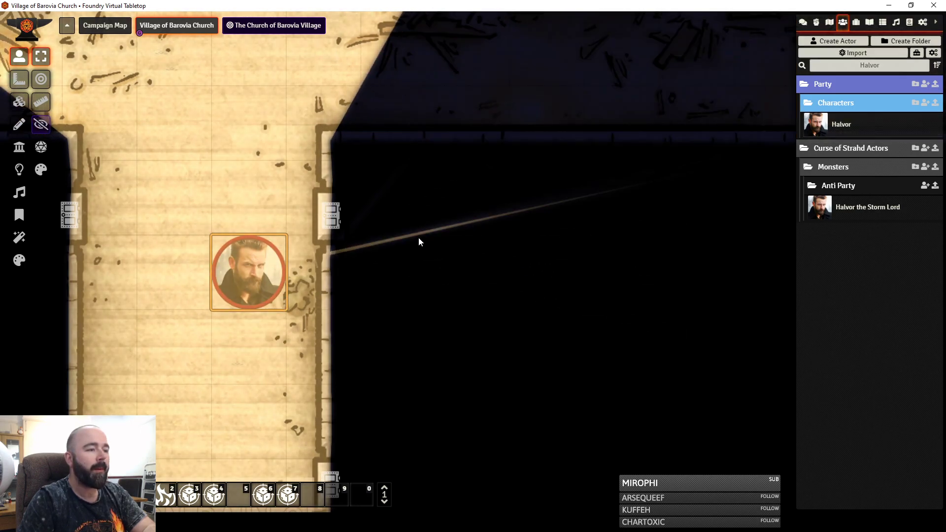
pyautogui.press('Down')
pyautogui.press('Up')
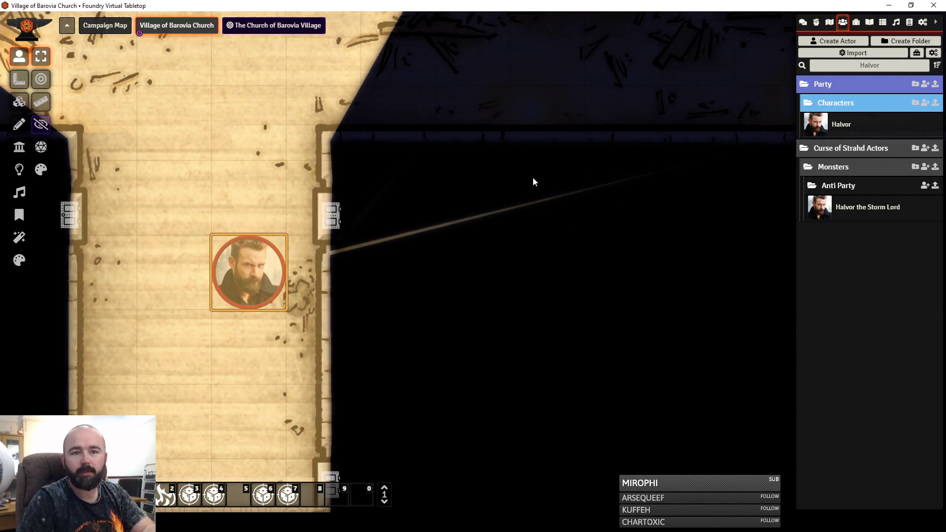
pyautogui.click(18, 150)
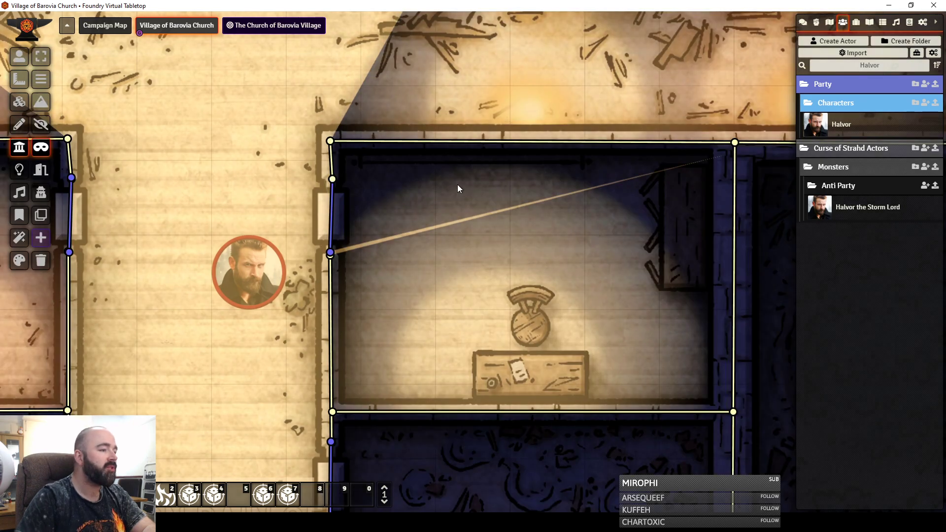
# Step: Pull both ends of the east room's door segment out of its doorway into the hallway
pyautogui.scroll(3, 291, 171)
pyautogui.scroll(2, 307, 171)
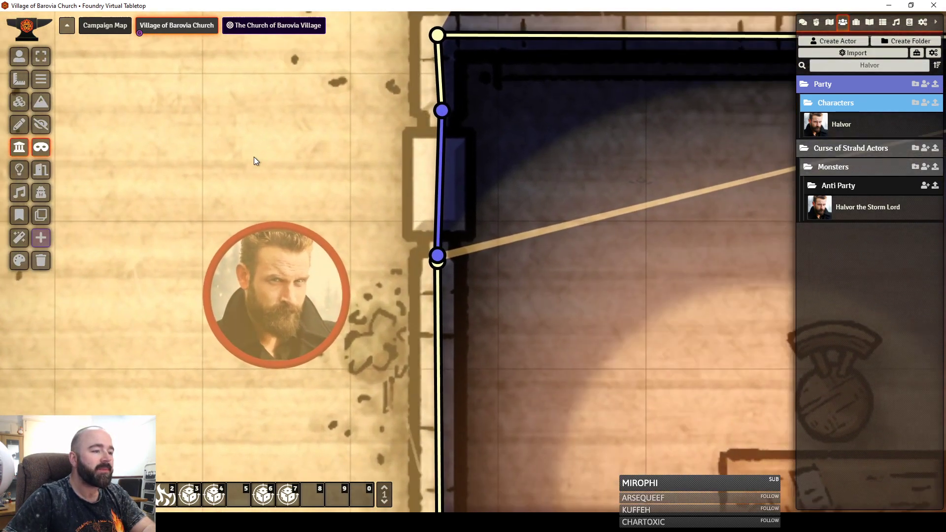
pyautogui.moveTo(402, 261); pyautogui.dragTo(398, 269)
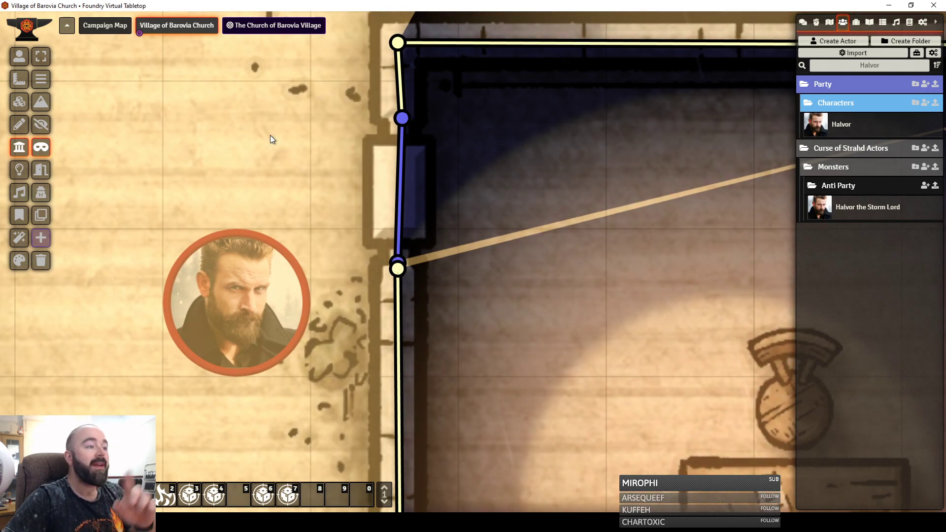
pyautogui.moveTo(392, 118); pyautogui.dragTo(310, 99)
pyautogui.moveTo(311, 245); pyautogui.dragTo(310, 230)
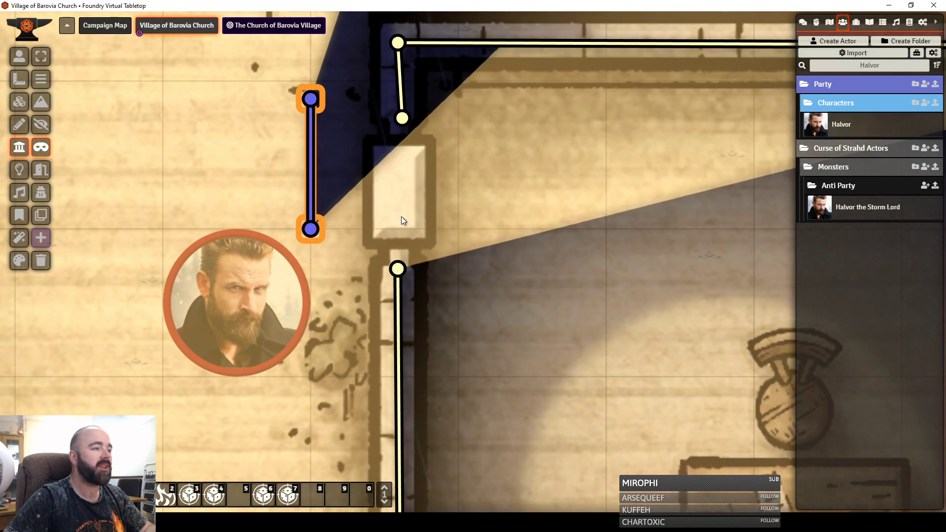
# Step: Straighten the short wall just above the east doorway and snap the door segment's ends onto the two adjoining wall endpoints
pyautogui.moveTo(456, 149); pyautogui.dragTo(466, 186)
pyautogui.scroll(-3, 497, 179)
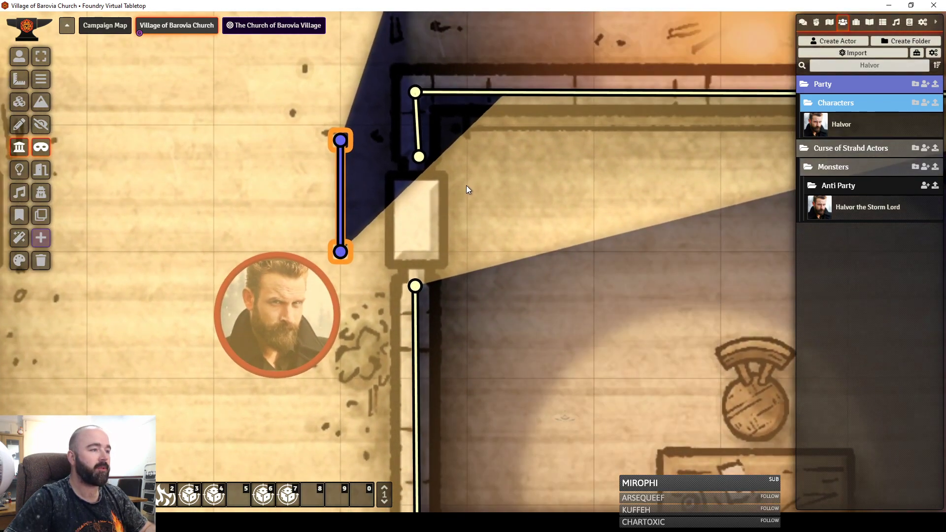
pyautogui.moveTo(419, 160)
pyautogui.mouseDown()
pyautogui.moveTo(382, 155)
pyautogui.moveTo(418, 163)
pyautogui.moveTo(414, 156)
pyautogui.mouseUp()
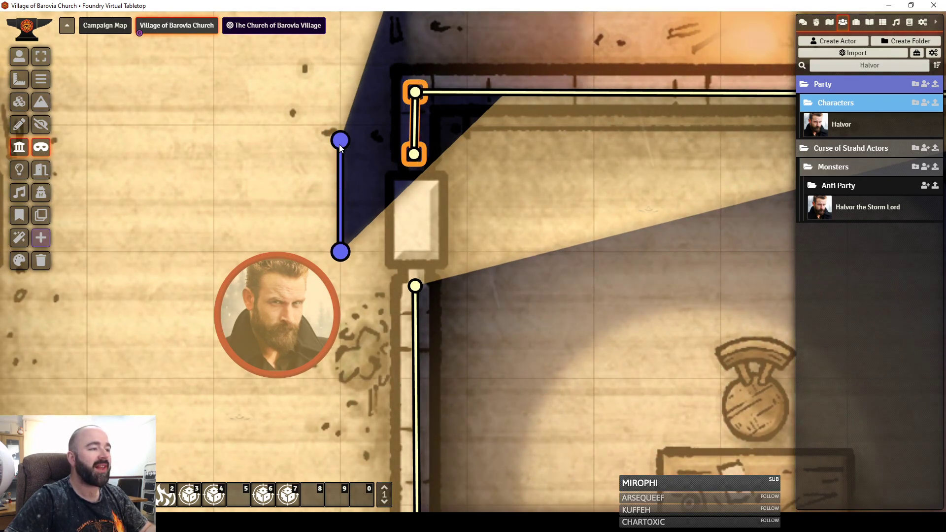
pyautogui.click(348, 144)
pyautogui.moveTo(352, 141); pyautogui.dragTo(415, 154)
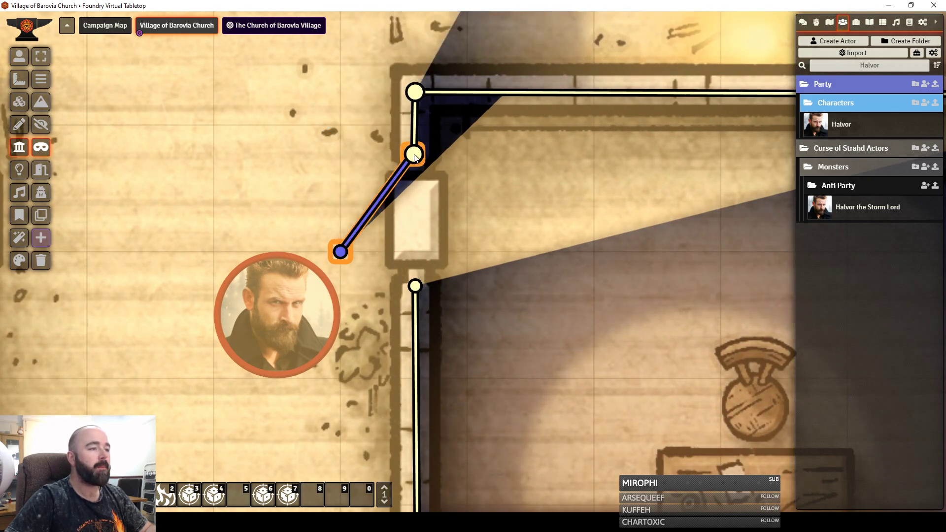
pyautogui.moveTo(415, 274); pyautogui.dragTo(417, 288)
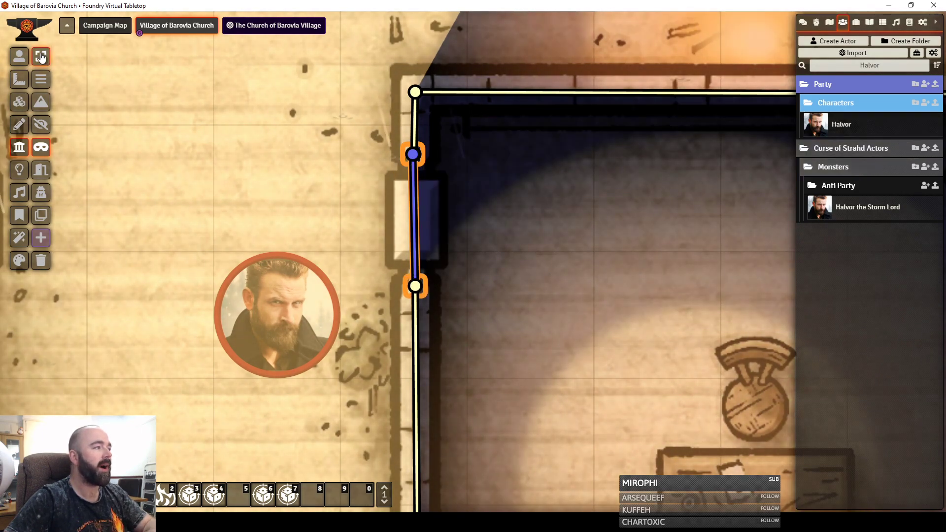
# Step: Move Halvor's token along the hallway to check the realigned east door for light gaps
pyautogui.click(19, 57)
pyautogui.click(312, 340)
pyautogui.press('Down')
pyautogui.press('Down')
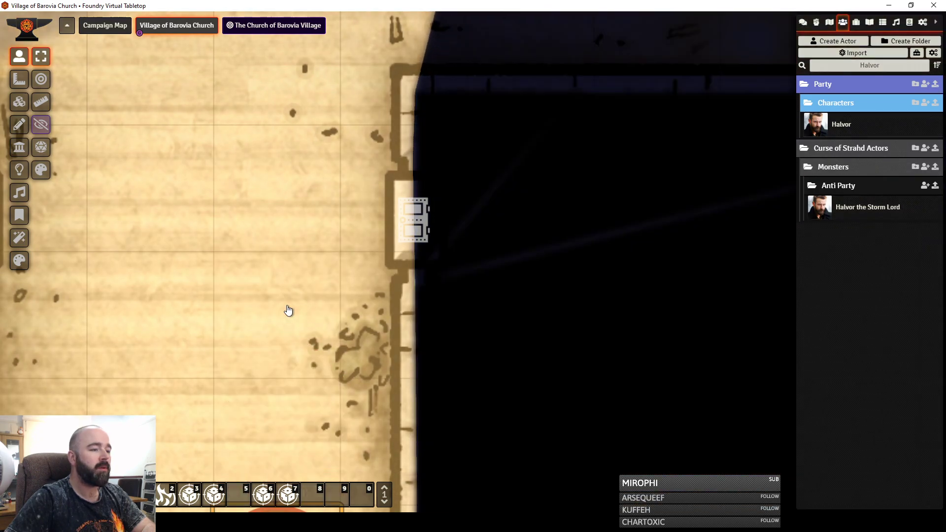
pyautogui.moveTo(477, 111); pyautogui.dragTo(270, 305)
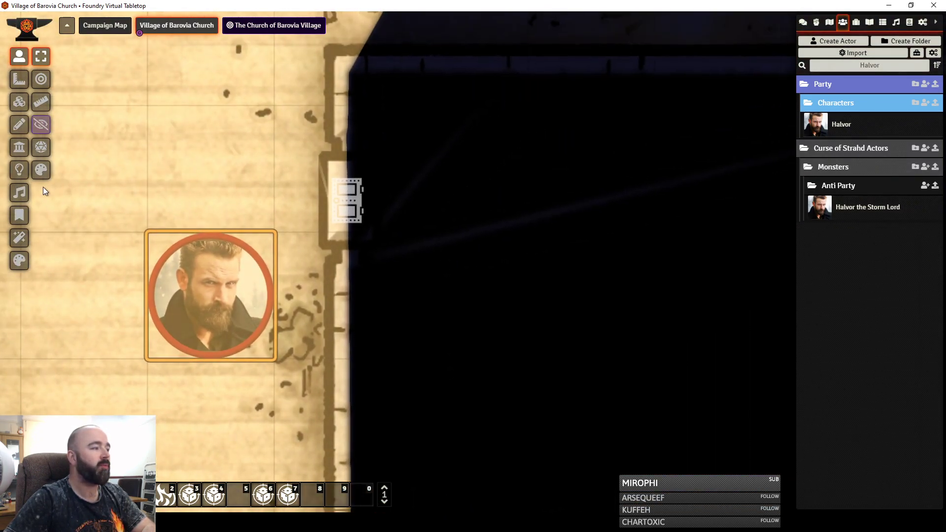
# Step: Reset the fog of war exploration for all players in this scene
pyautogui.click(20, 172)
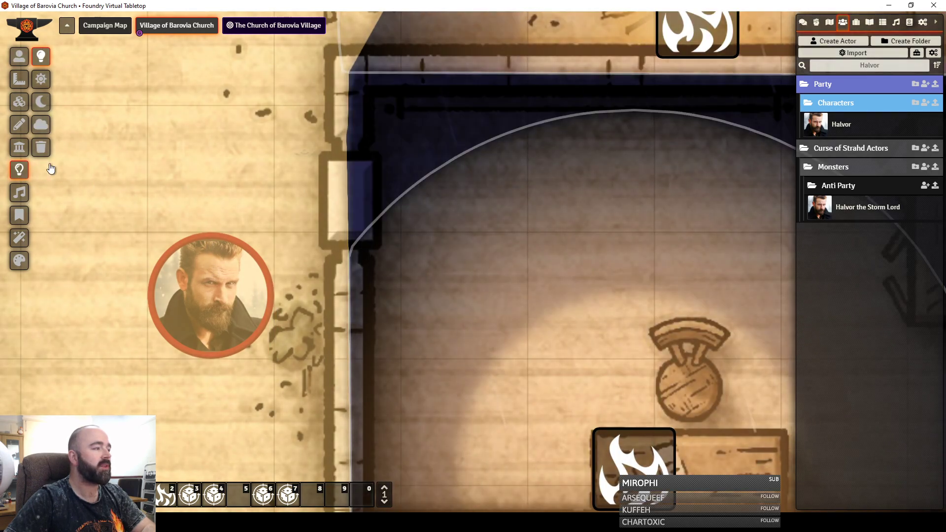
pyautogui.click(41, 124)
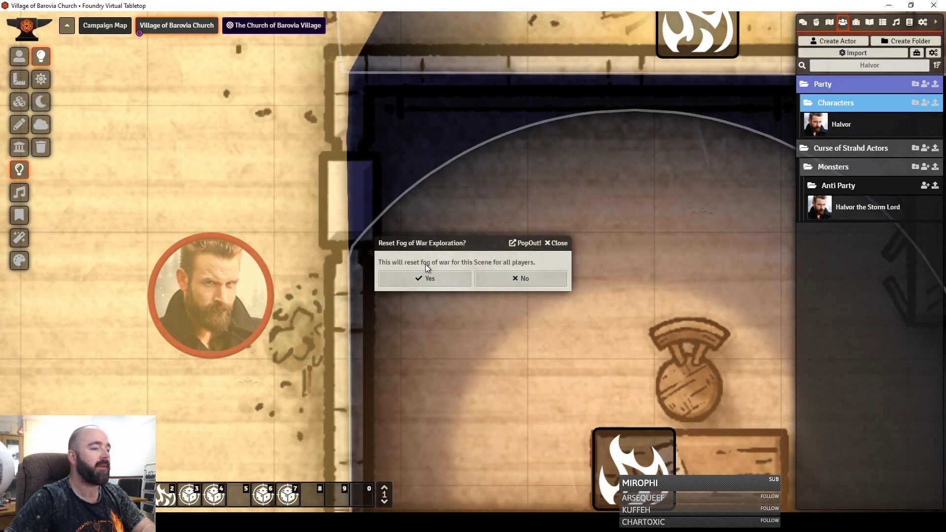
pyautogui.click(425, 279)
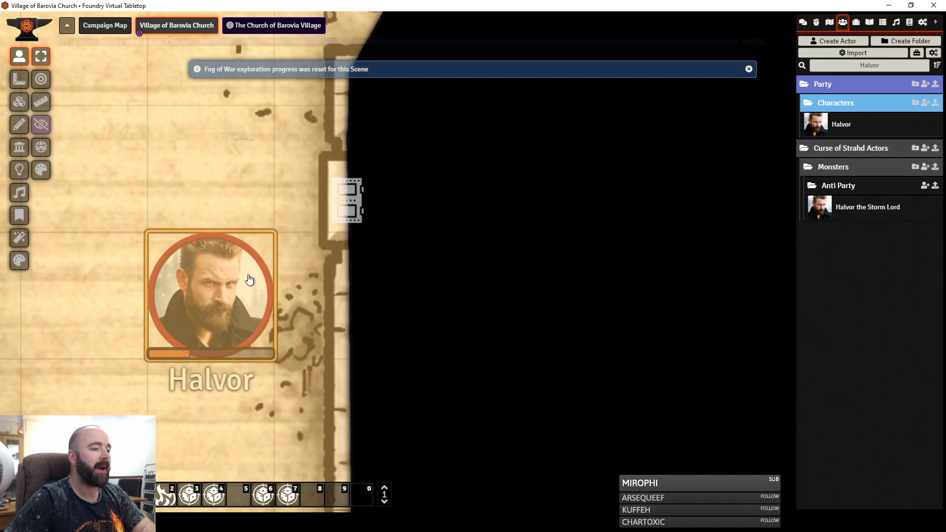
# Step: Move Halvor's token up the hallway past the side room doors into the church's main hall
pyautogui.click(248, 274)
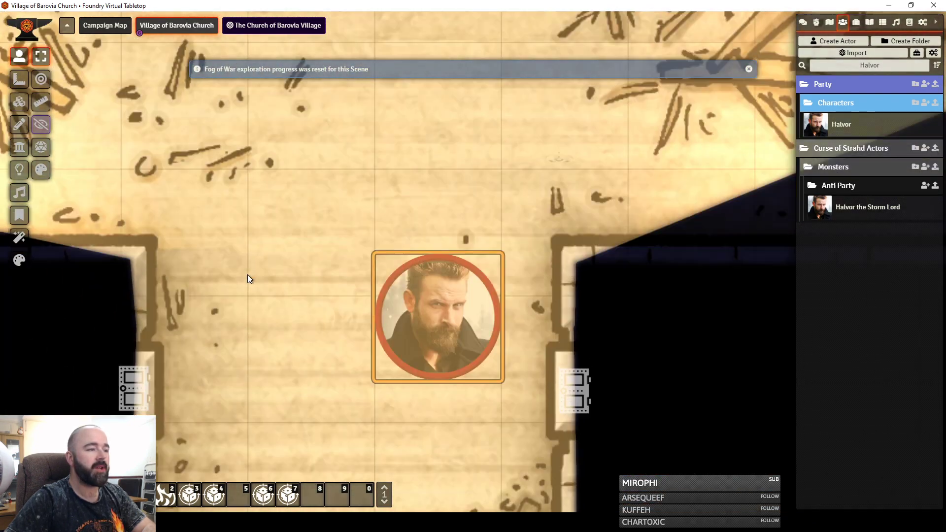
pyautogui.scroll(-8, 277, 170)
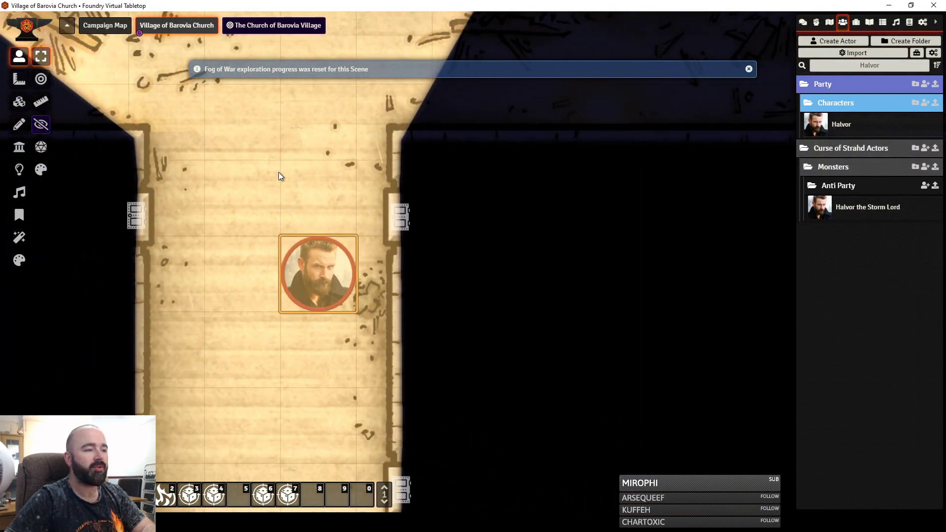
pyautogui.press('Up')
pyautogui.press('Up')
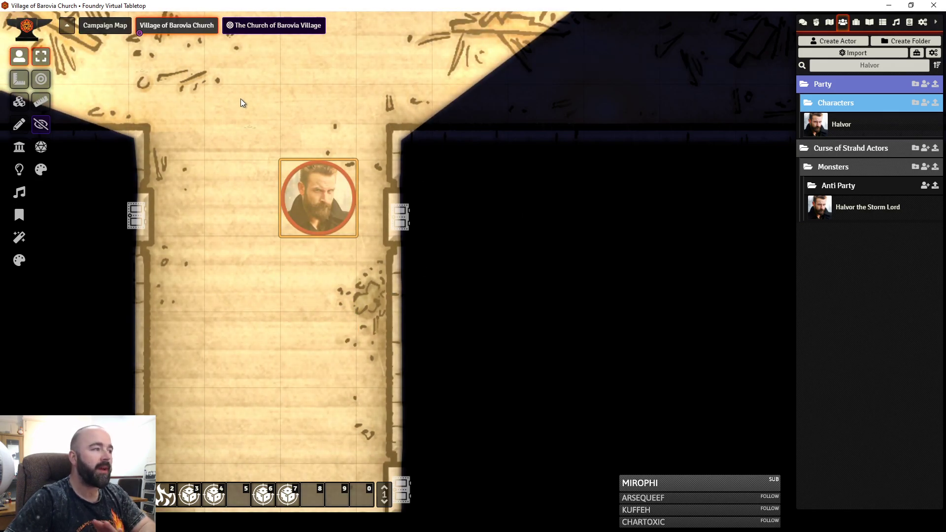
pyautogui.moveTo(244, 99); pyautogui.dragTo(377, 238)
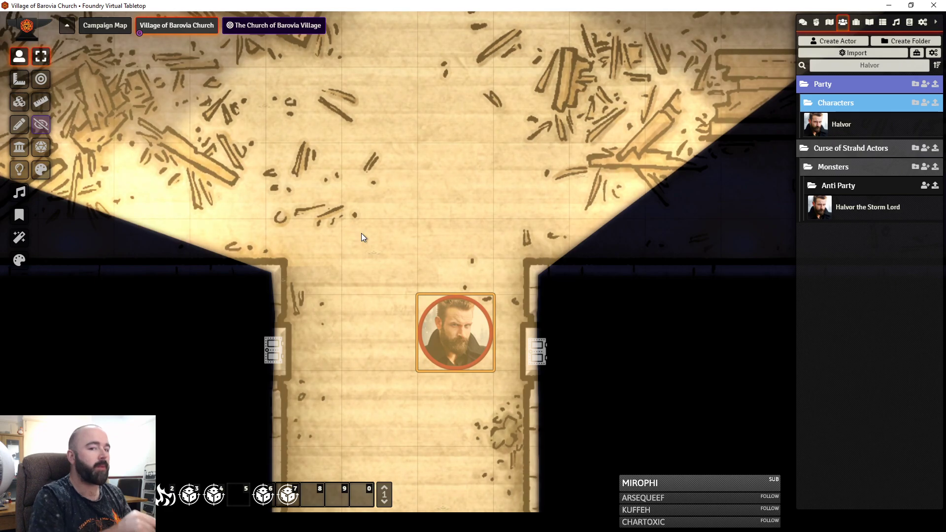
pyautogui.press('Up')
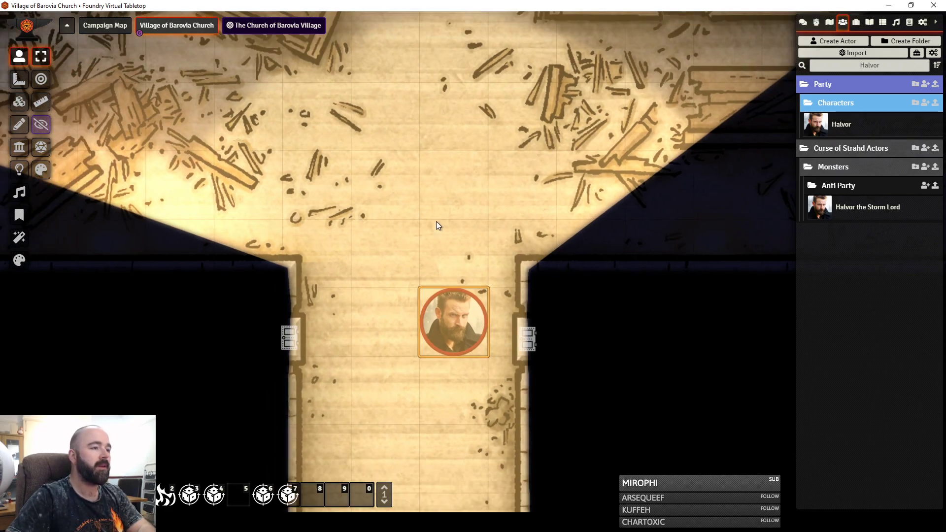
pyautogui.scroll(-5, 449, 193)
pyautogui.press('Up')
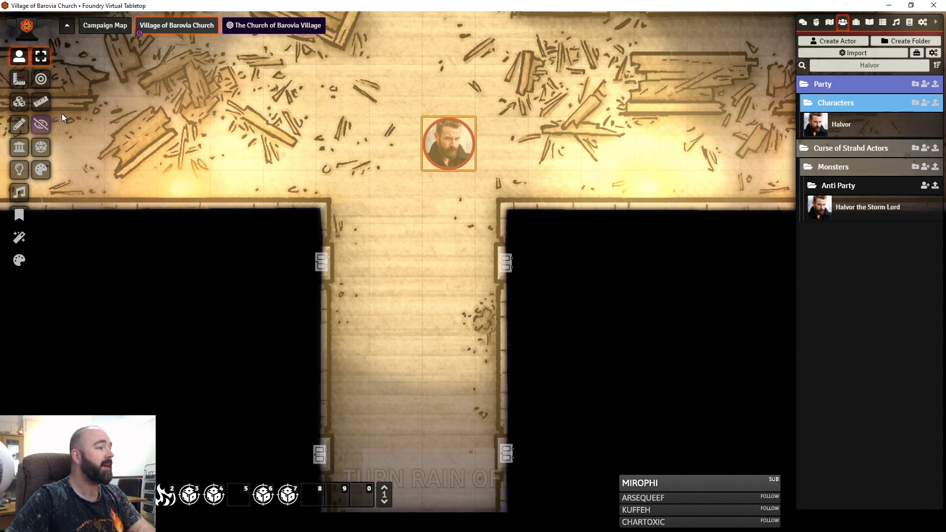
pyautogui.click(19, 237)
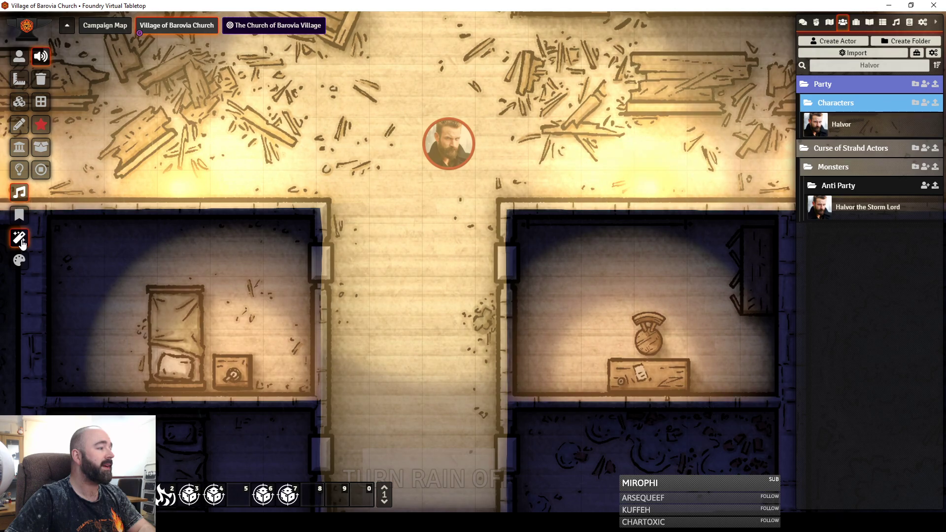
pyautogui.click(19, 238)
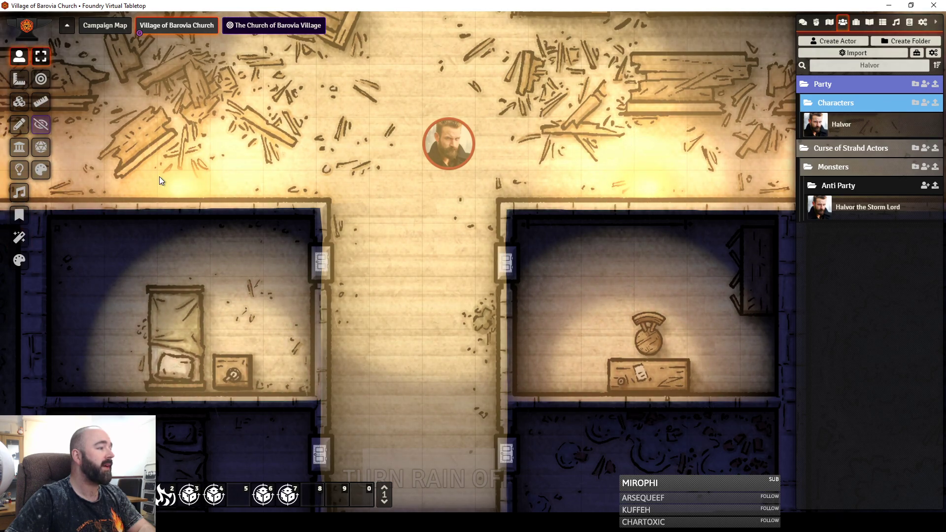
pyautogui.moveTo(131, 194); pyautogui.dragTo(205, 296)
pyautogui.scroll(-5, 205, 295)
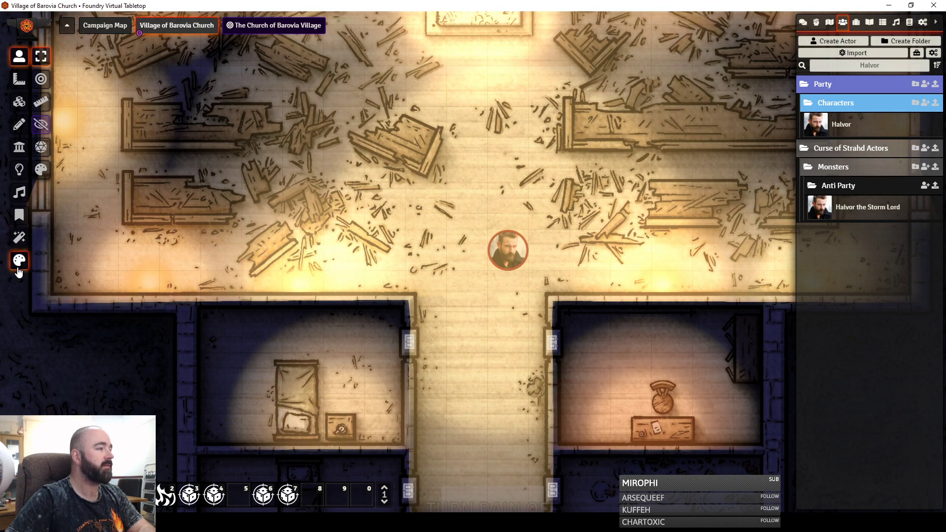
pyautogui.click(19, 260)
pyautogui.click(680, 59)
pyautogui.click(20, 102)
pyautogui.click(19, 57)
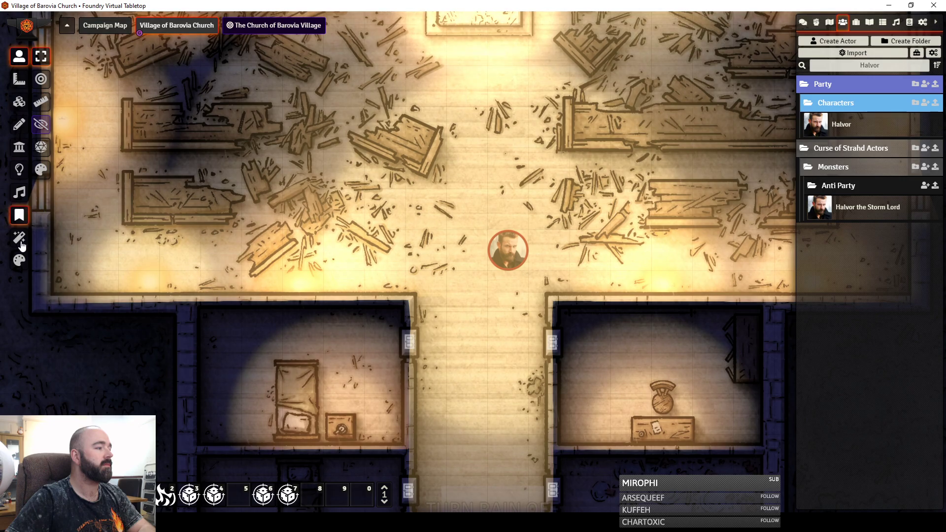
pyautogui.moveTo(261, 334); pyautogui.dragTo(274, 73)
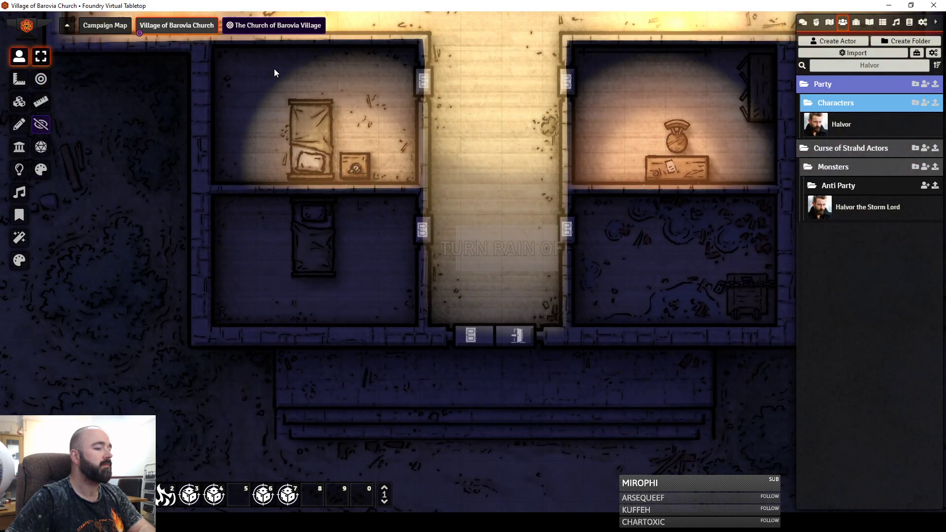
pyautogui.moveTo(463, 153); pyautogui.dragTo(404, 187)
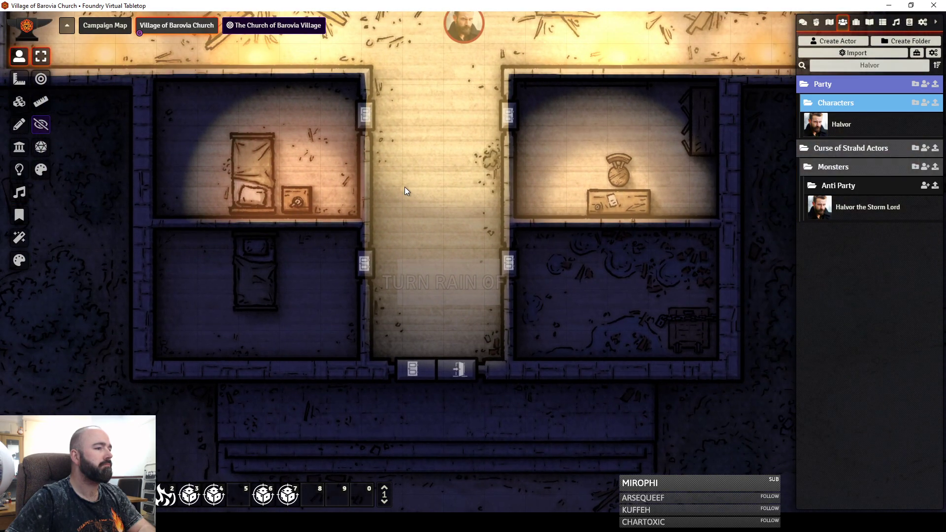
pyautogui.click(19, 239)
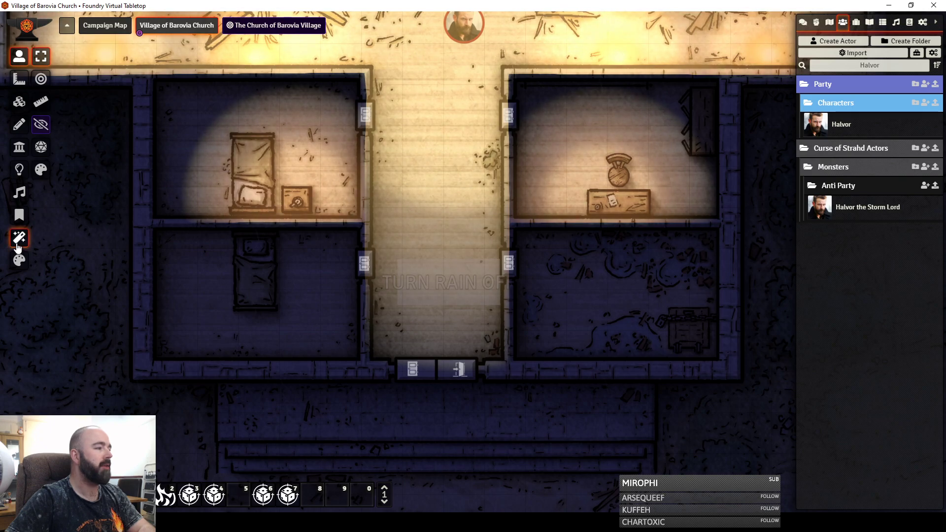
# Step: Switch to The Church of Barovia Village scene and return to the Village of Barovia Church scene
pyautogui.moveTo(410, 167); pyautogui.dragTo(407, 247)
pyautogui.press('Escape')
pyautogui.click(464, 247)
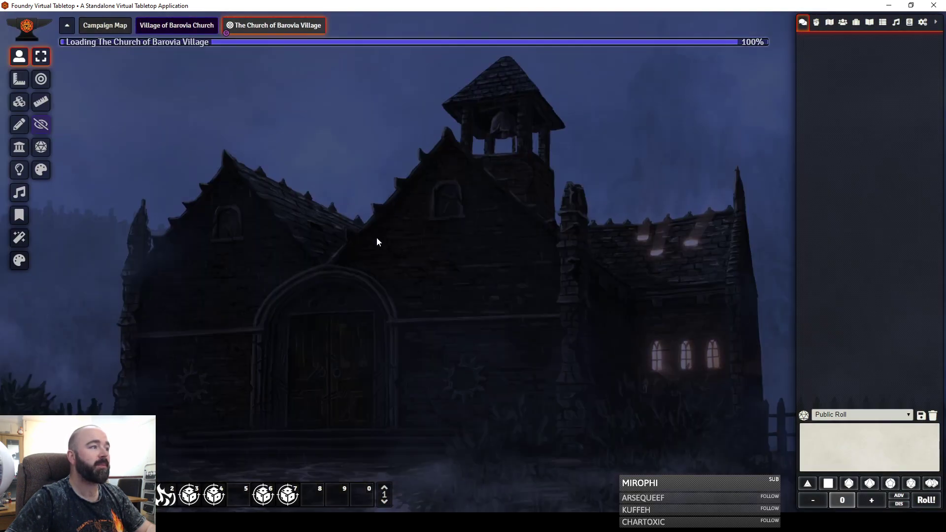
pyautogui.click(163, 26)
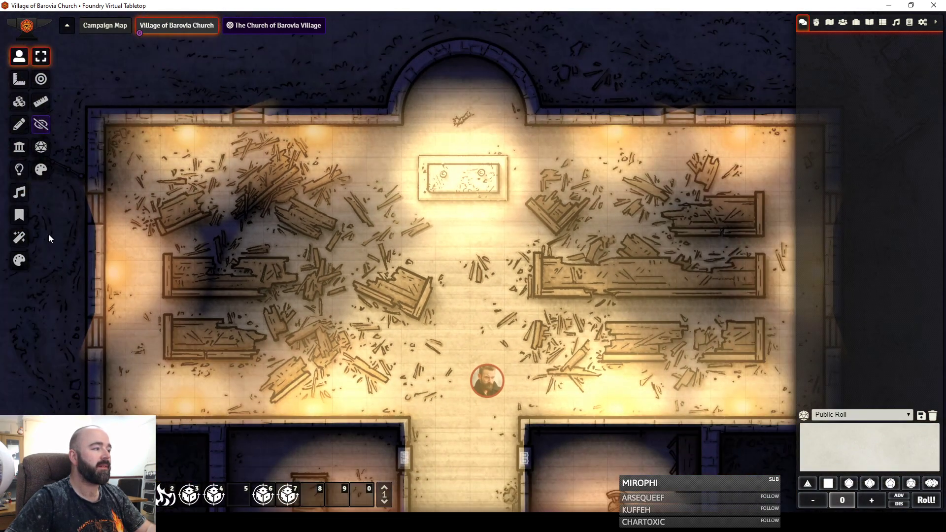
# Step: Turn off the Rain weather effect for the church scene and save the change
pyautogui.click(19, 238)
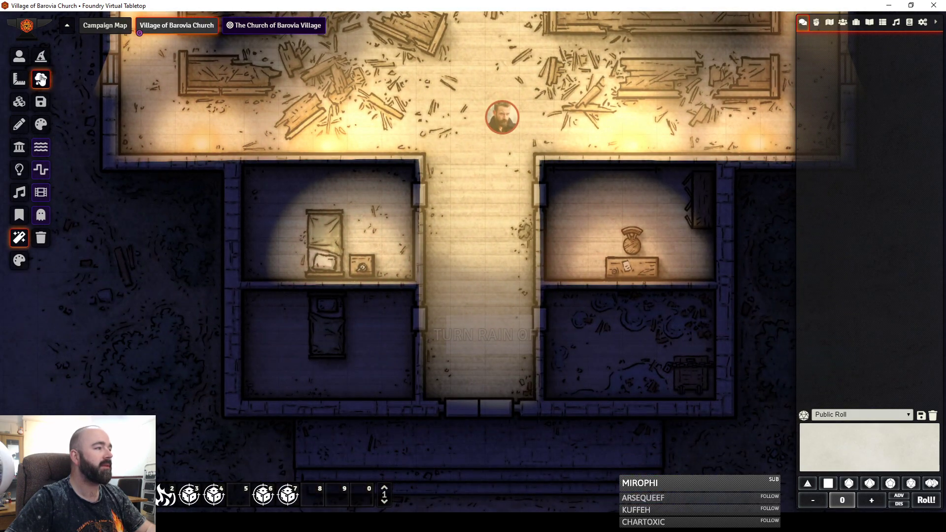
pyautogui.click(39, 78)
pyautogui.click(533, 192)
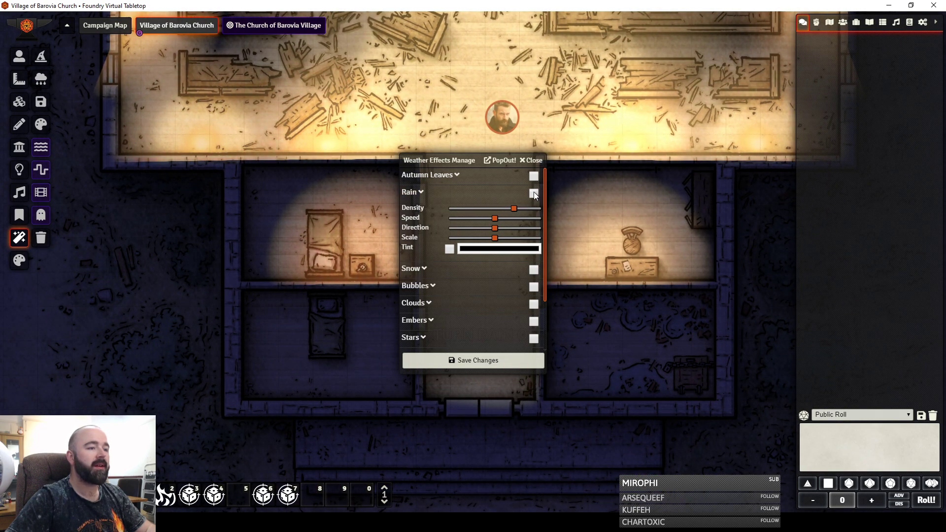
pyautogui.click(464, 364)
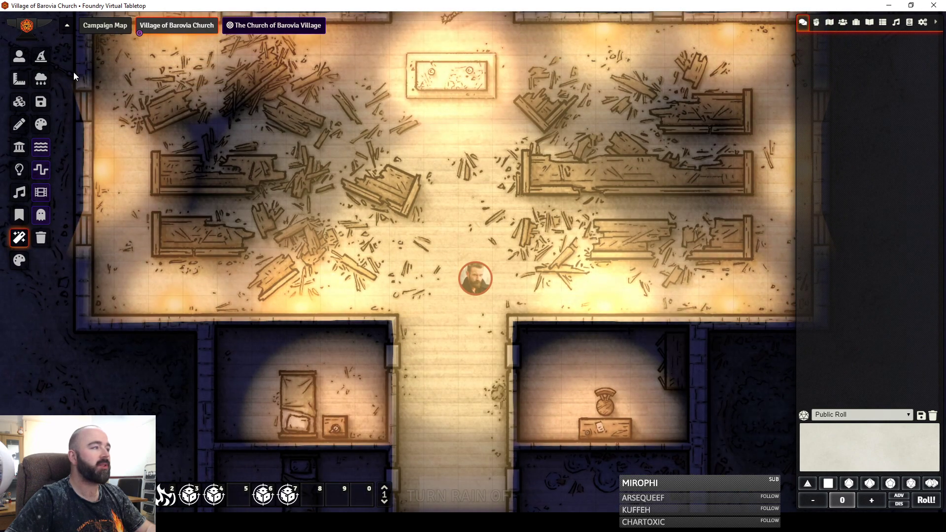
# Step: Move Halvor's token through the main hall toward the altar to check the interior view from its position
pyautogui.moveTo(458, 168); pyautogui.dragTo(465, 255)
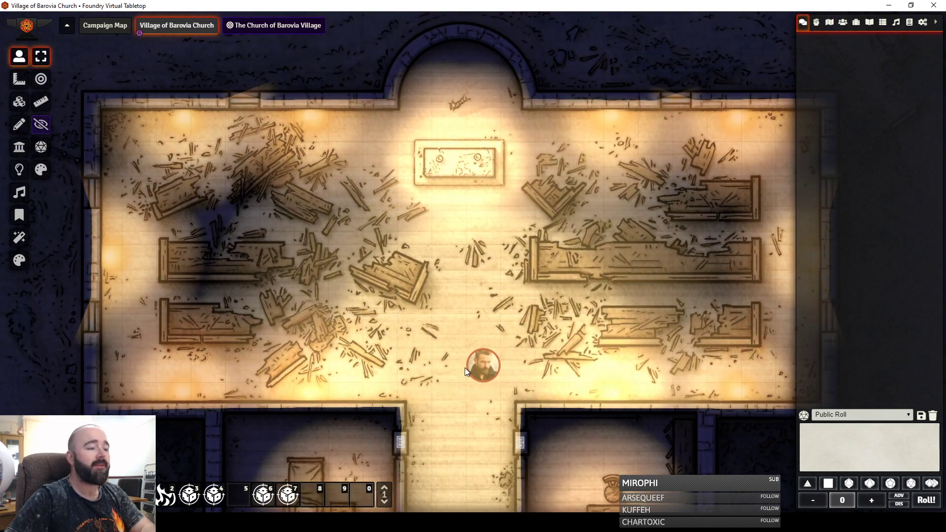
pyautogui.click(480, 368)
pyautogui.press('Up')
pyautogui.press('Up')
pyautogui.press('Left')
pyautogui.press('Up')
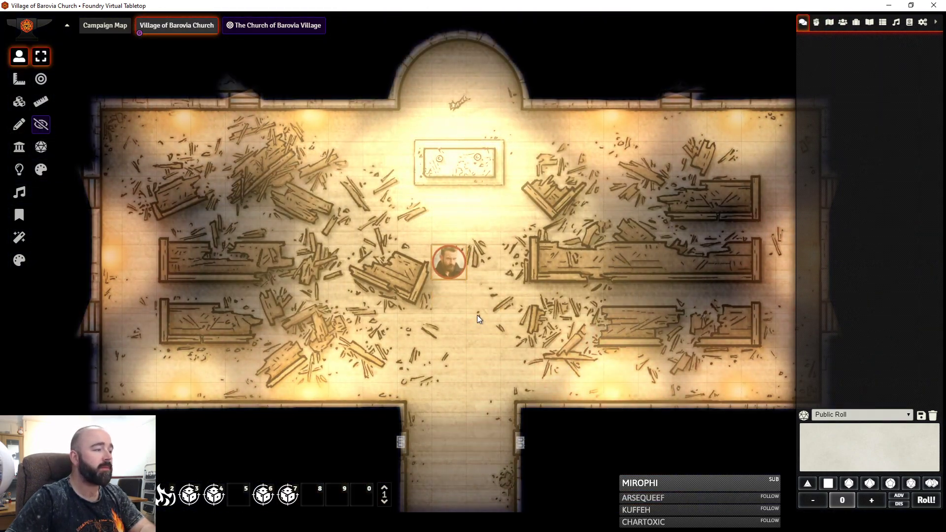
pyautogui.press('Right')
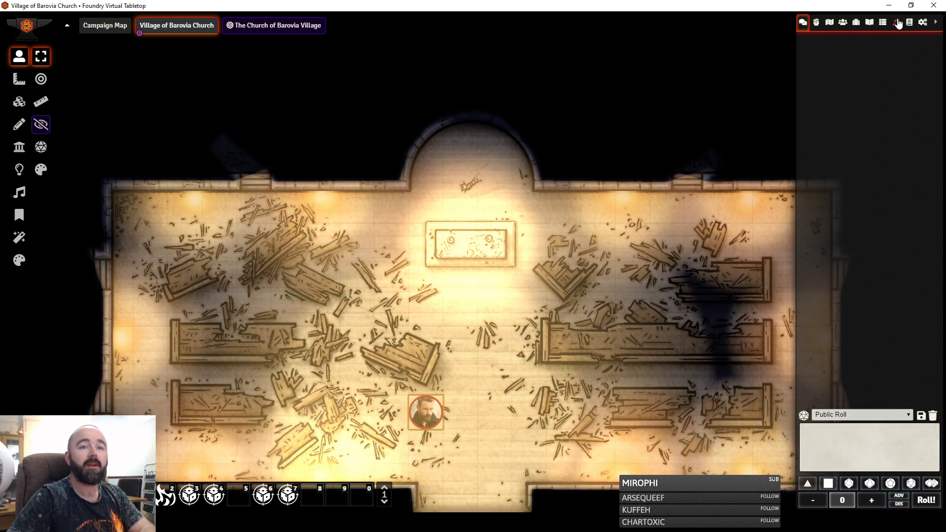
# Step: Open the SoundBoard from the playlists and look through the My Sounds categories down to Spells
pyautogui.click(896, 22)
pyautogui.click(870, 503)
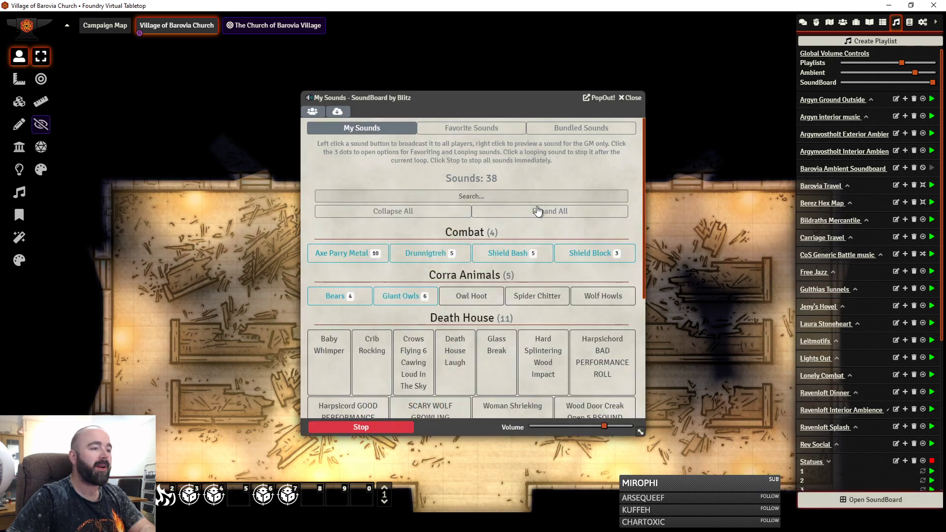
pyautogui.scroll(-3, 522, 193)
pyautogui.scroll(-1, 523, 190)
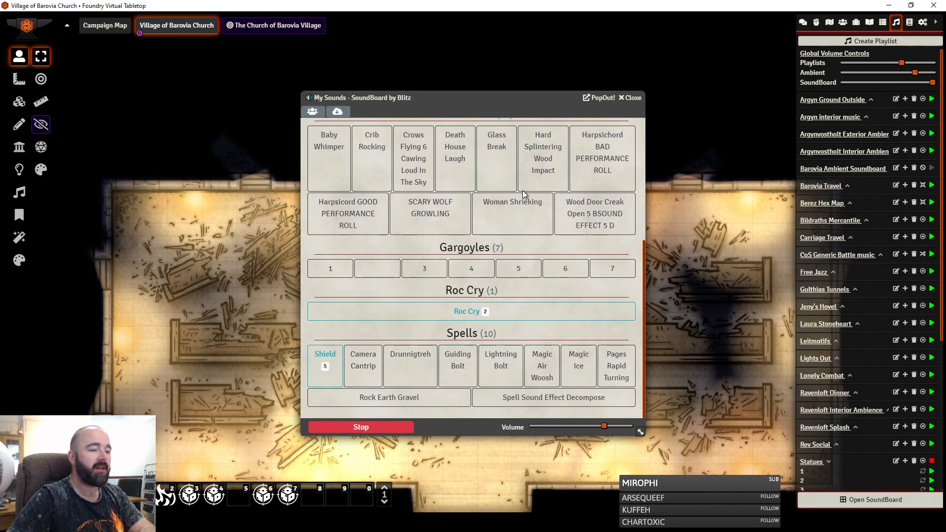
# Step: Play Glass Break and Hard Splintering Wood Impact from the SoundBoard's Death House category, then close the SoundBoard
pyautogui.scroll(3, 522, 191)
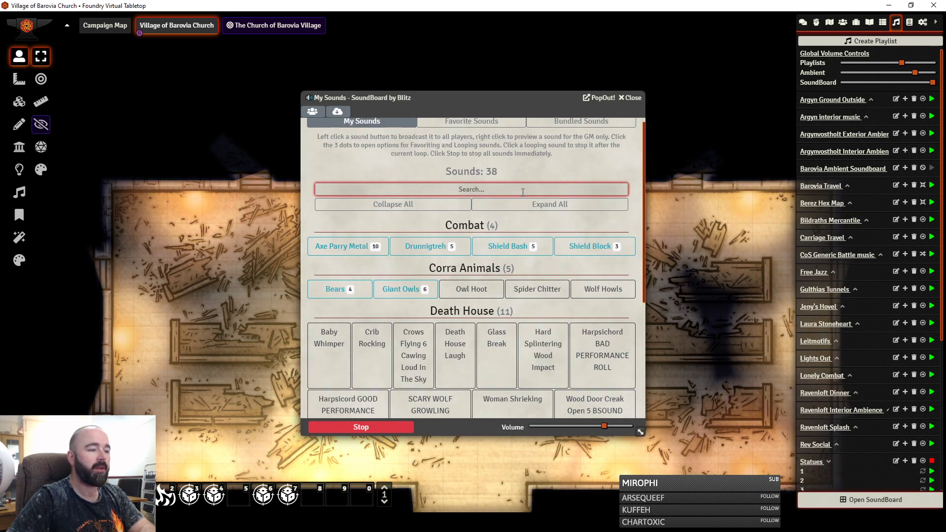
pyautogui.scroll(-3, 523, 192)
pyautogui.scroll(3, 524, 195)
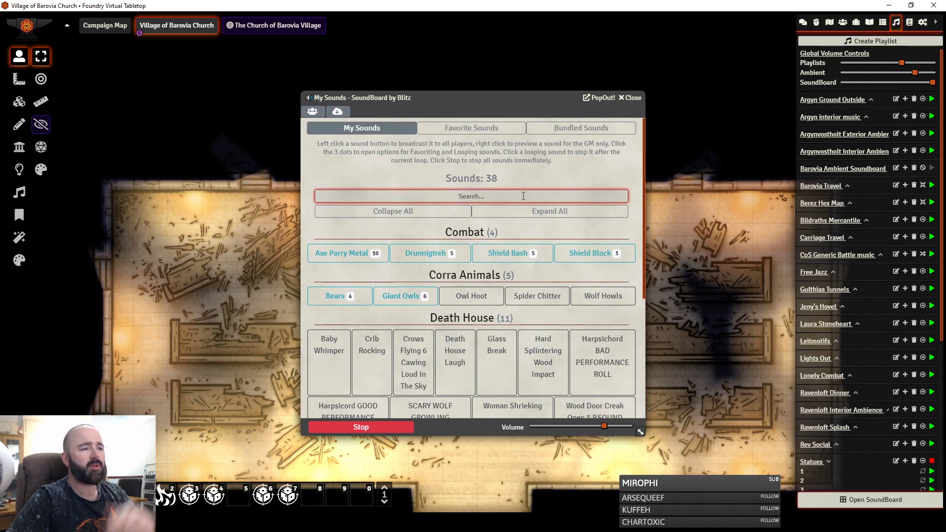
pyautogui.scroll(-3, 524, 195)
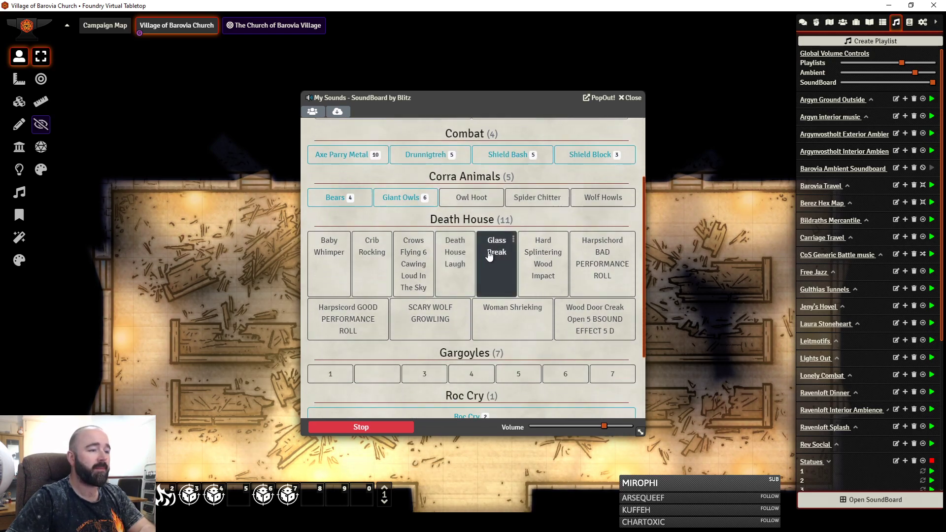
pyautogui.moveTo(459, 93); pyautogui.dragTo(669, 97)
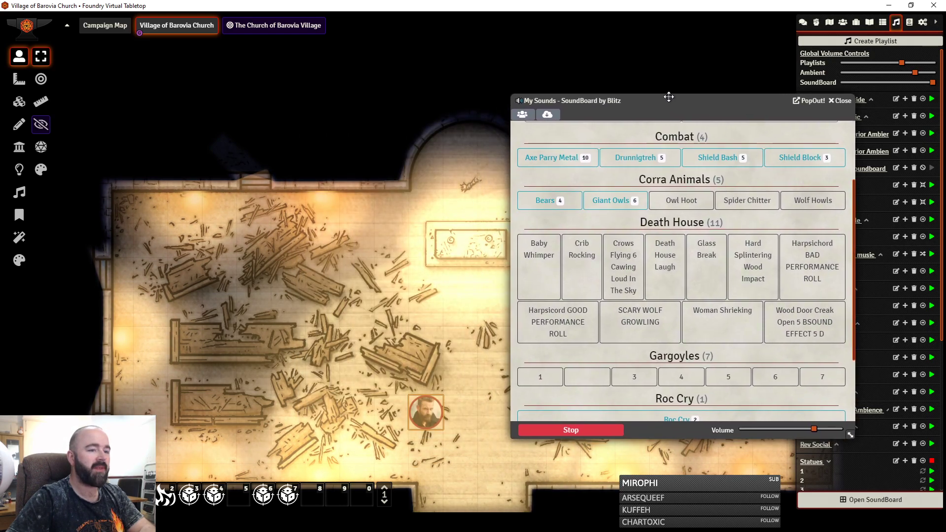
pyautogui.click(703, 254)
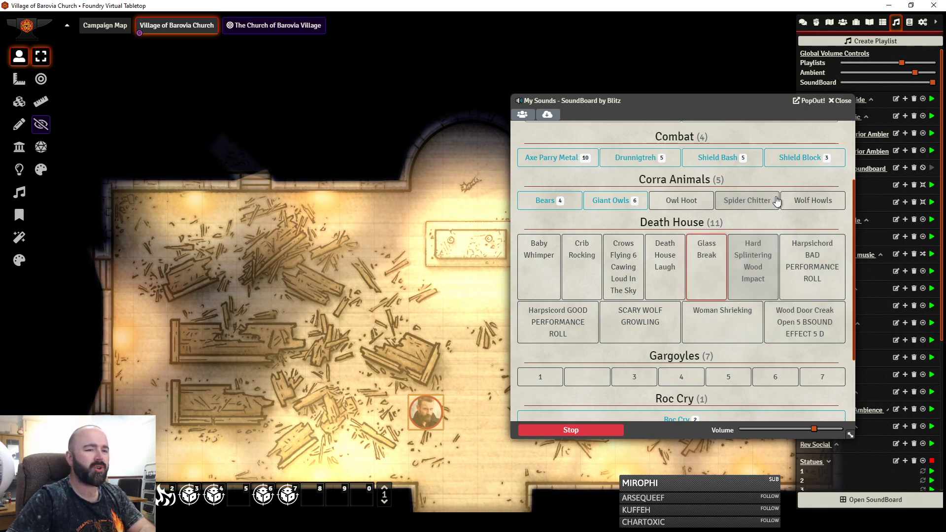
pyautogui.click(753, 254)
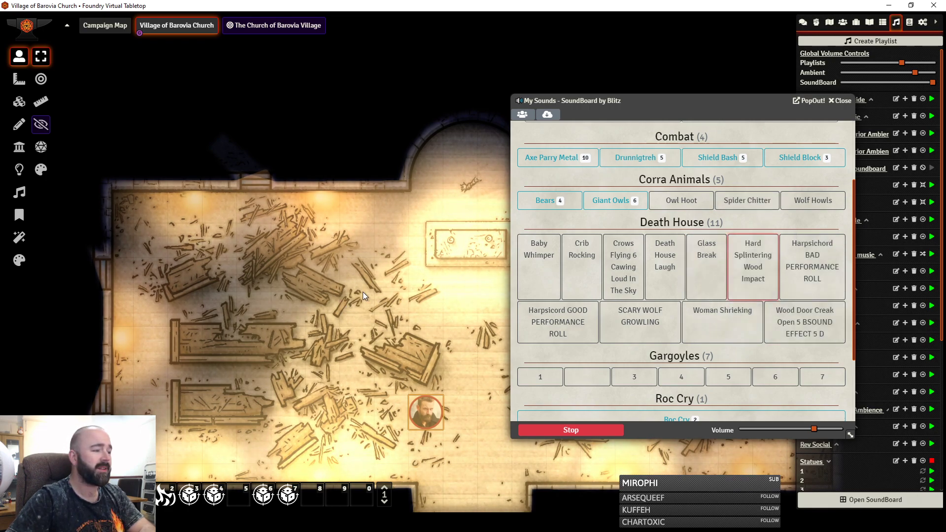
pyautogui.click(844, 101)
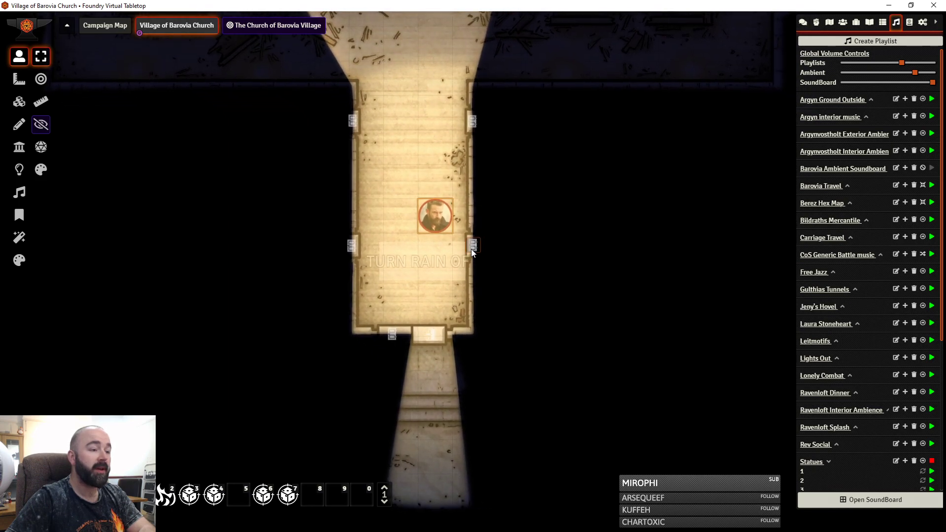
# Step: Open the southern door on the east side of the church's entrance hallway and bring Halvor's token into the room behind it
pyautogui.click(472, 245)
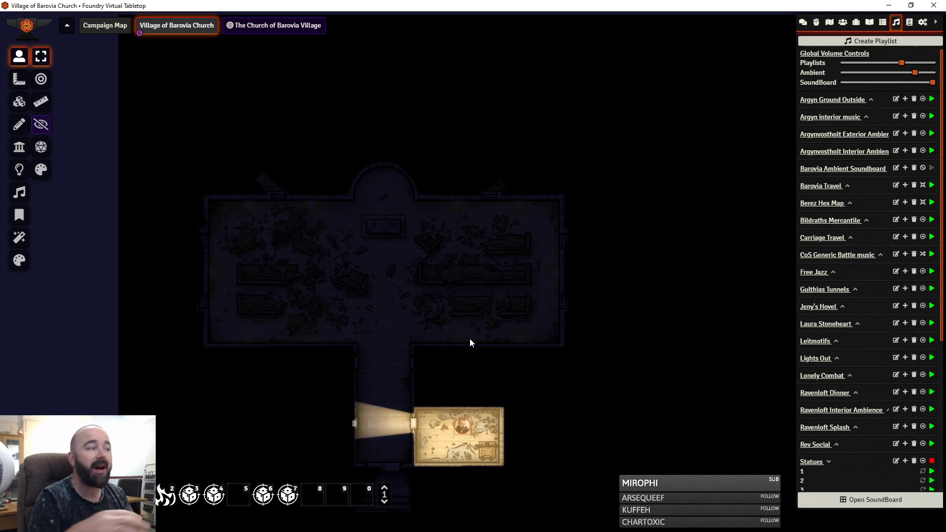
# Step: Show the scene without the token's vision limits and examine the church's ground floor beside the basement map
pyautogui.click(19, 79)
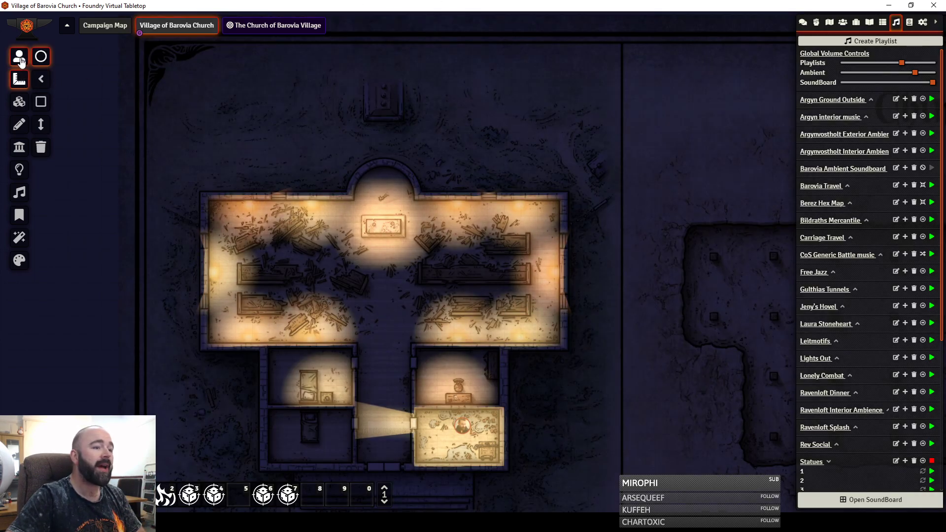
pyautogui.moveTo(499, 96); pyautogui.dragTo(268, 105)
pyautogui.press('Right')
pyautogui.press('Down')
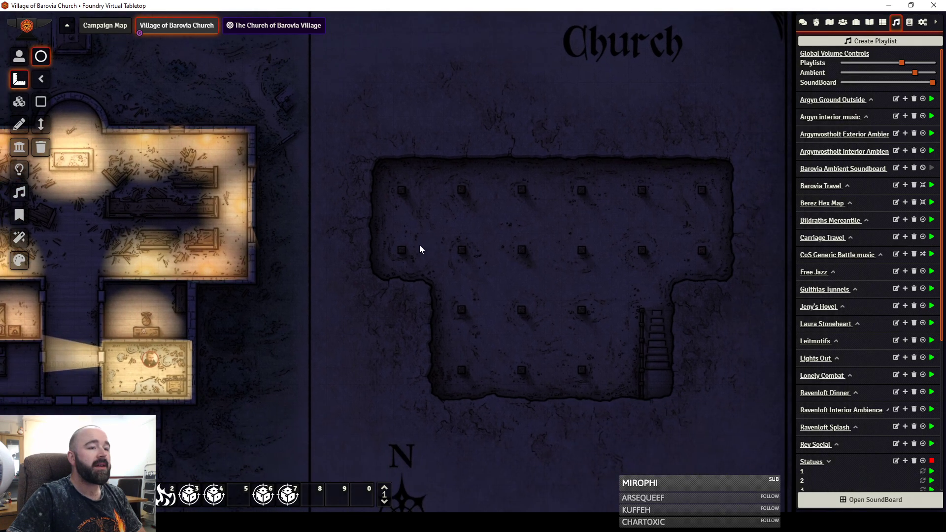
pyautogui.press('Left')
pyautogui.press('Down')
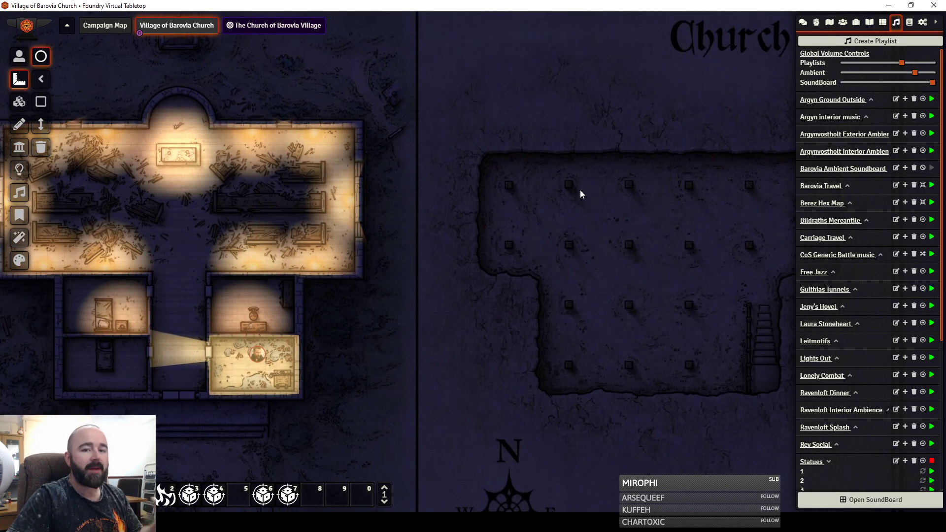
pyautogui.press('Up')
pyautogui.press('Left')
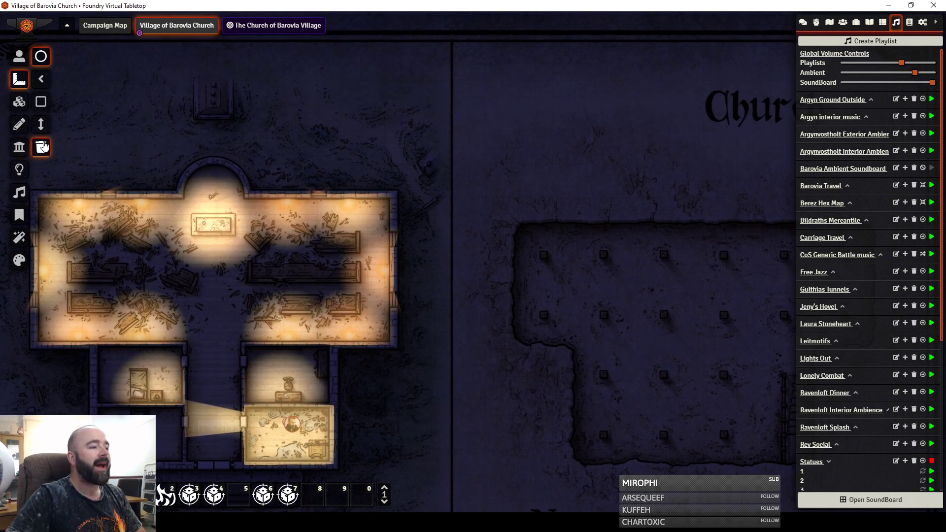
pyautogui.moveTo(209, 425); pyautogui.dragTo(217, 302)
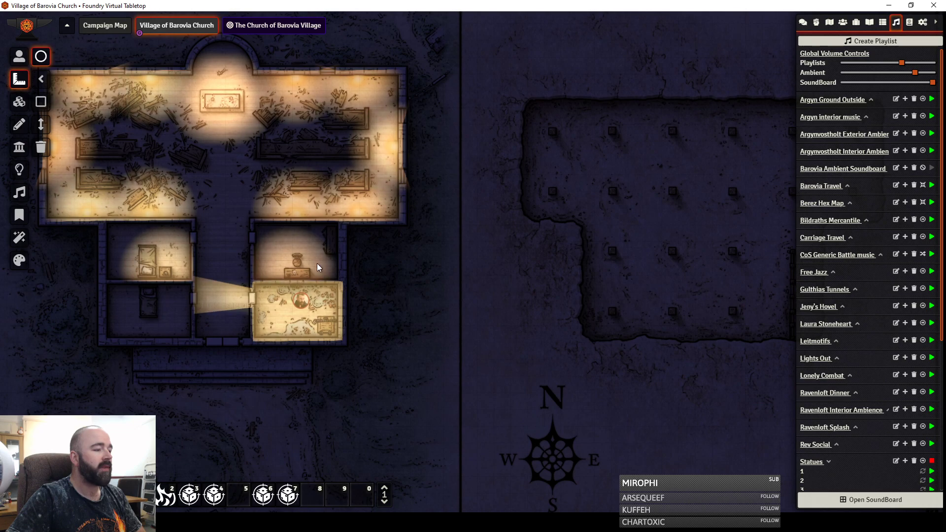
# Step: Move Halvor's token through the southeast rooms to the main hall's east wall to check the view outside
pyautogui.click(19, 57)
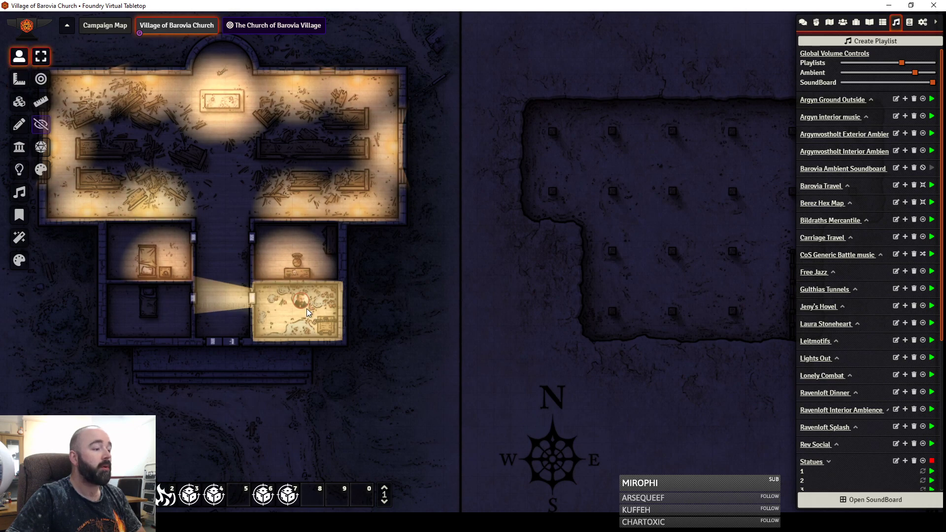
pyautogui.click(301, 301)
pyautogui.moveTo(386, 176); pyautogui.dragTo(386, 176)
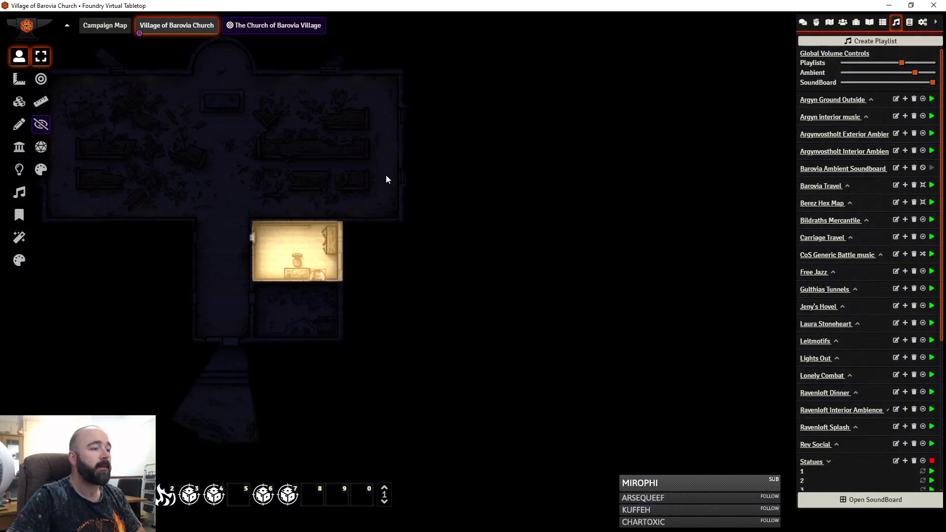
pyautogui.moveTo(481, 169); pyautogui.dragTo(368, 226)
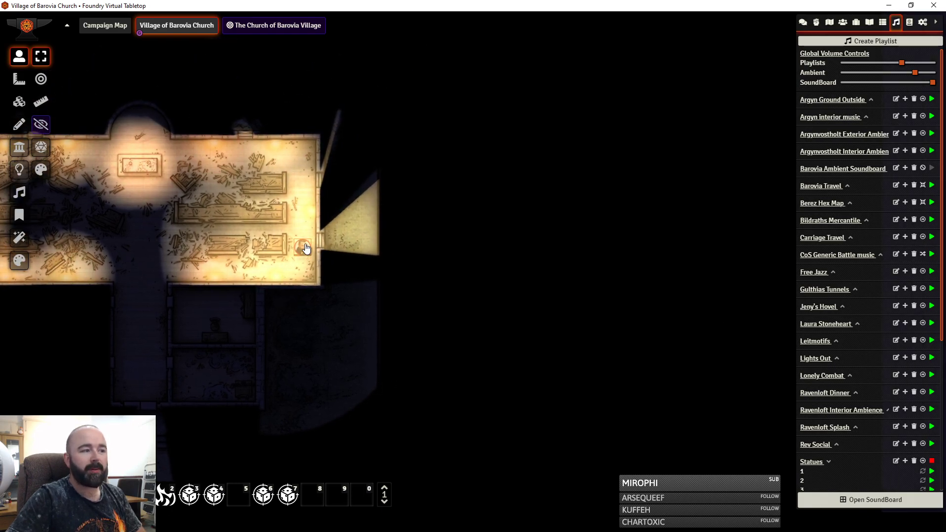
# Step: Display the scene's walls and examine the basement outline and the long vertical wall dividing the two map halves
pyautogui.click(18, 80)
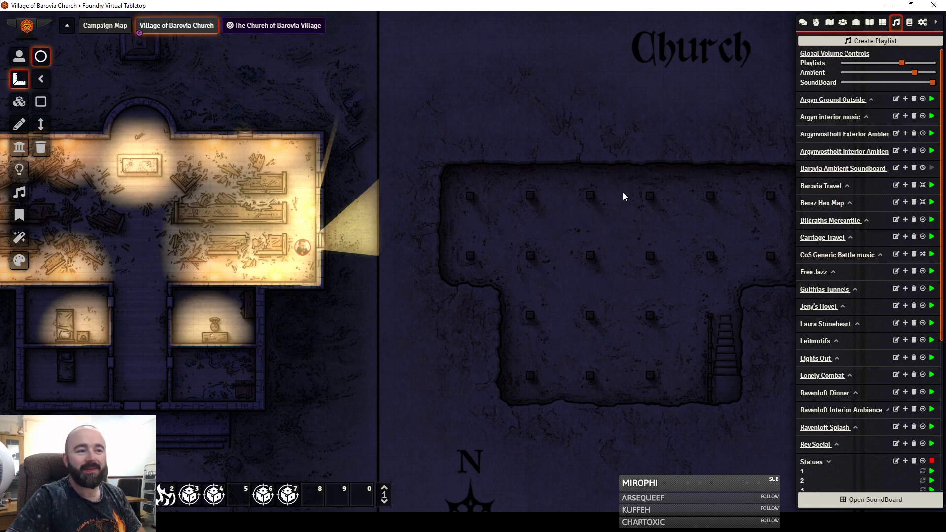
pyautogui.moveTo(615, 193); pyautogui.dragTo(537, 215)
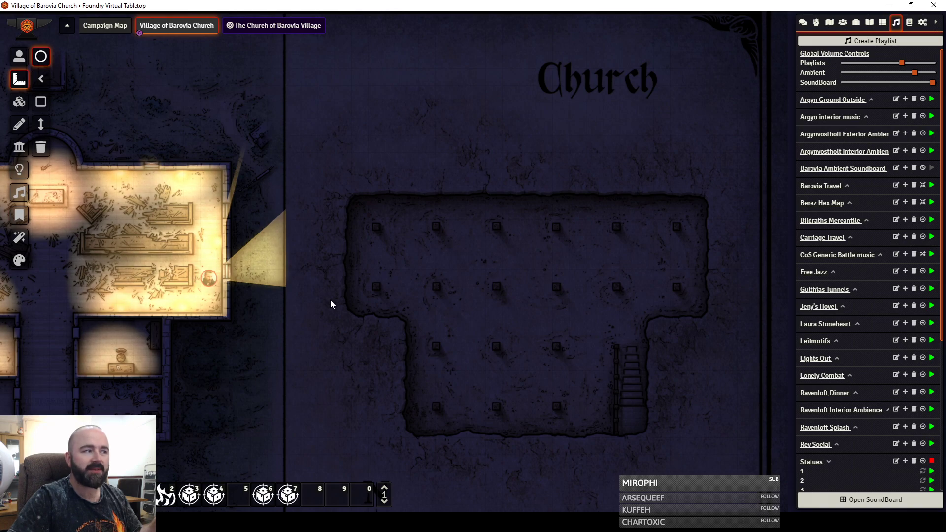
pyautogui.click(19, 147)
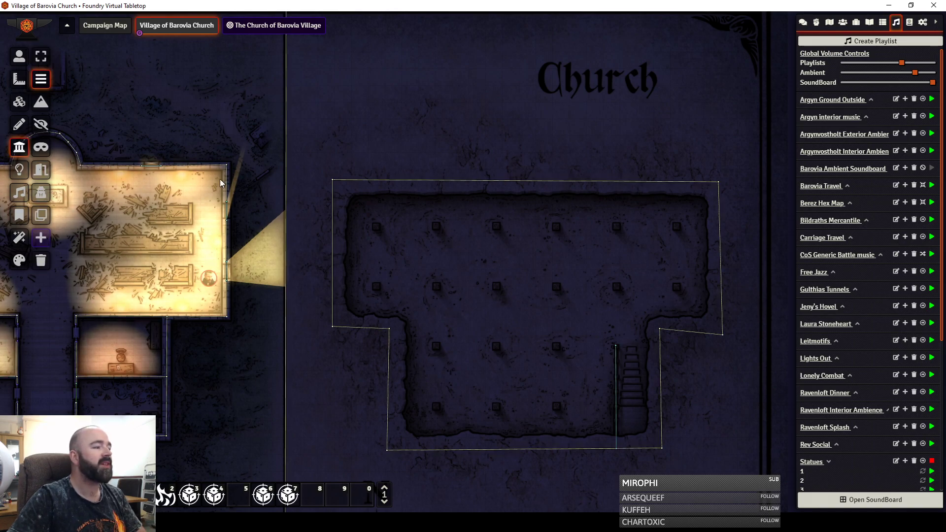
pyautogui.scroll(-1, 342, 116)
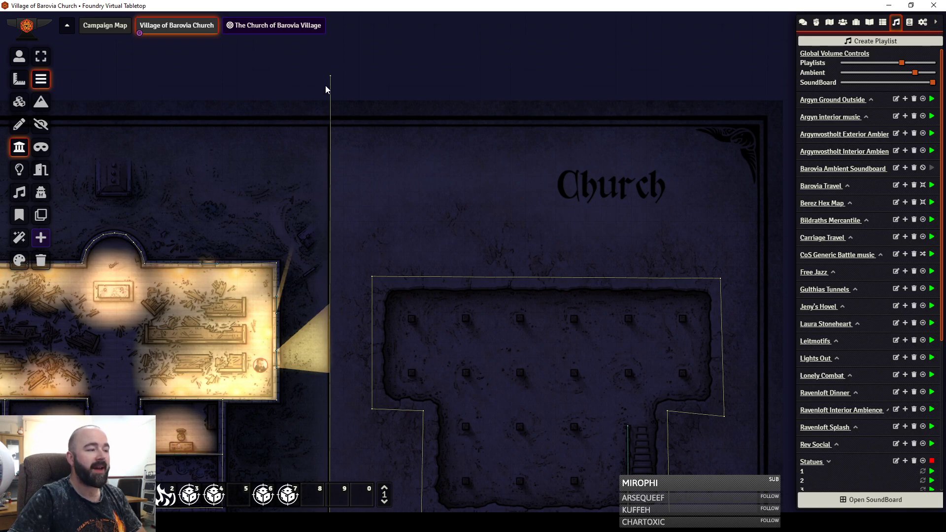
pyautogui.moveTo(354, 374); pyautogui.dragTo(357, 349)
pyautogui.scroll(-5, 378, 173)
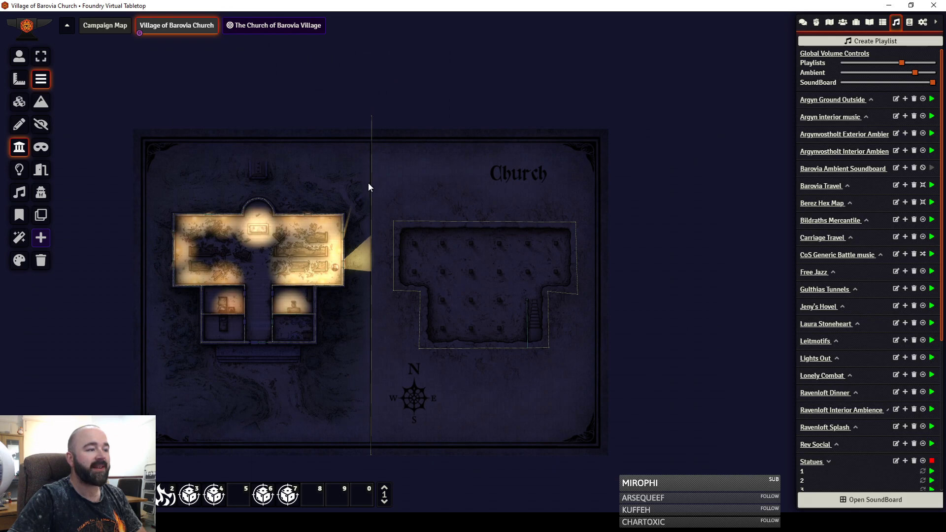
# Step: Move Halvor's token from the main hall to the south end of the basement stairs
pyautogui.scroll(4, 389, 409)
pyautogui.click(19, 56)
pyautogui.moveTo(316, 226); pyautogui.dragTo(587, 314)
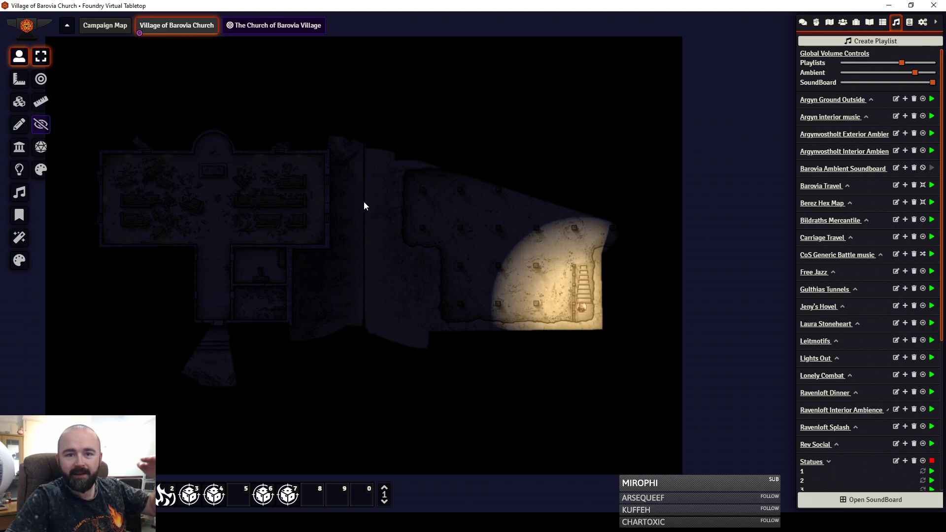
# Step: Walk Halvor's token north along the stairs and west into the middle of the basement to test its vision
pyautogui.scroll(5, 465, 222)
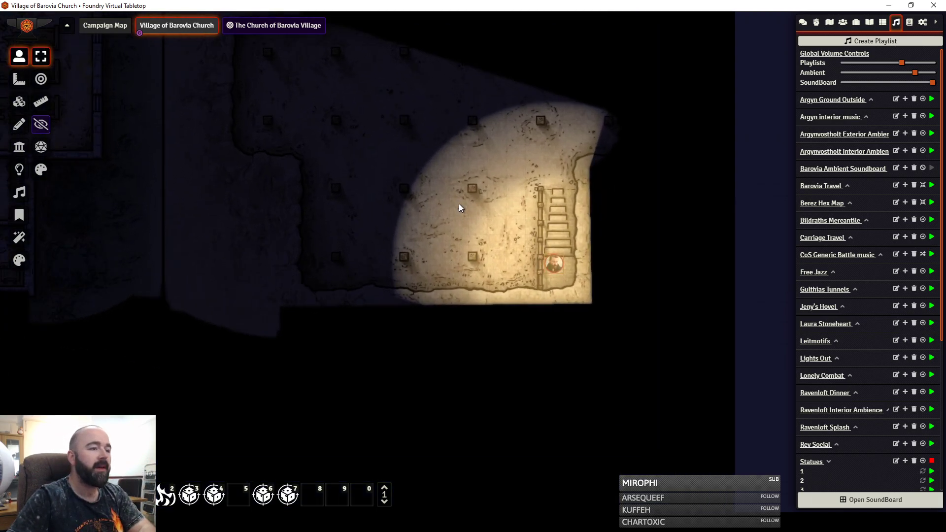
pyautogui.scroll(3, 459, 204)
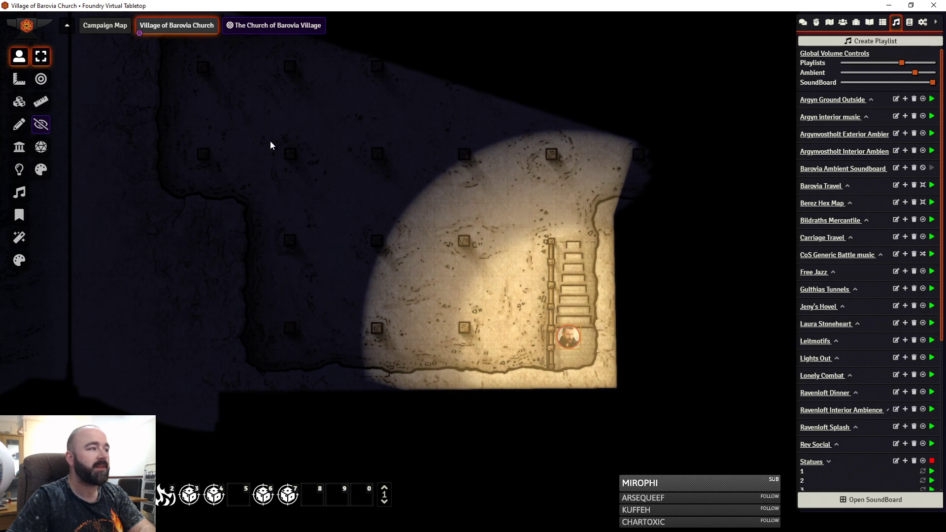
pyautogui.moveTo(358, 177); pyautogui.dragTo(310, 205)
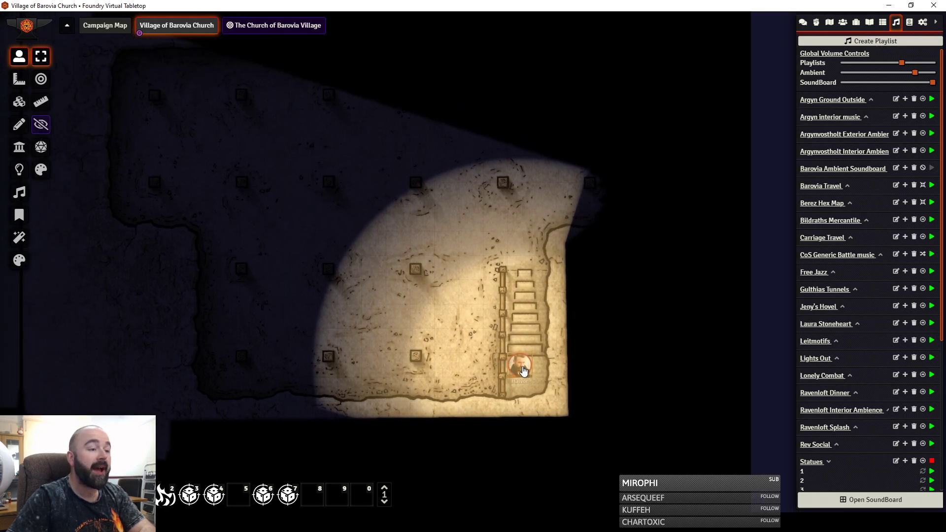
pyautogui.press('Up')
pyautogui.press('Up')
pyautogui.press('Up')
pyautogui.press('Up')
pyautogui.press('Up')
pyautogui.press('Left')
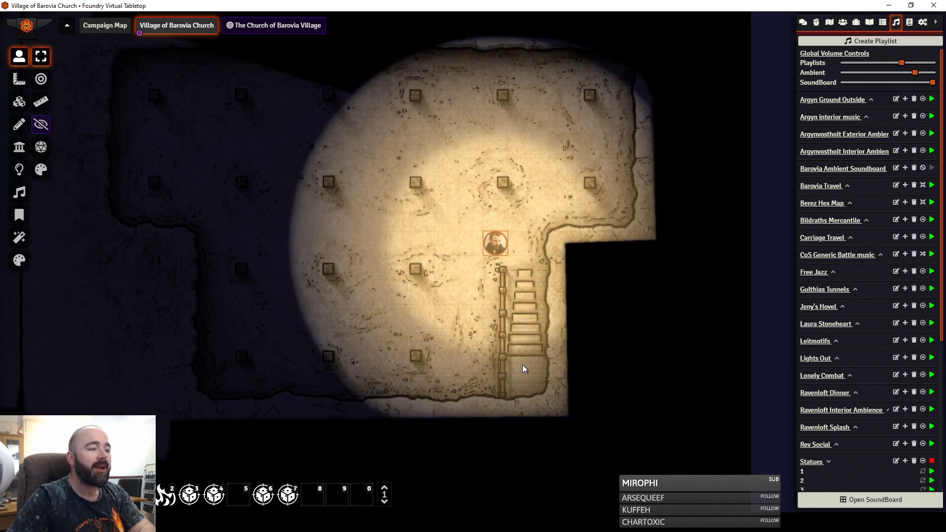
pyautogui.press('Left')
pyautogui.press('Left')
pyautogui.press('Left')
pyautogui.press('Left')
pyautogui.press('Left')
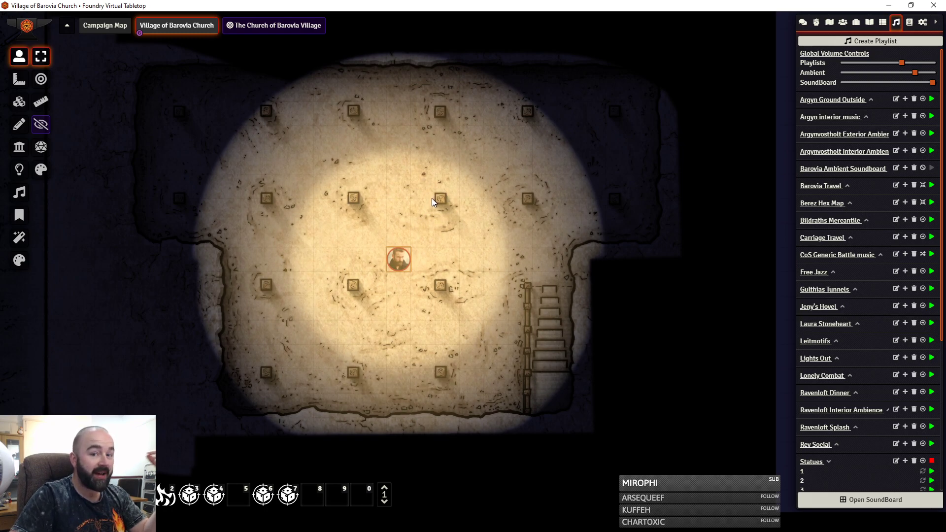
# Step: Draw four connected terrain walls around the basement pillar northwest of Halvor's token
pyautogui.moveTo(394, 209); pyautogui.dragTo(419, 247)
pyautogui.scroll(5, 418, 247)
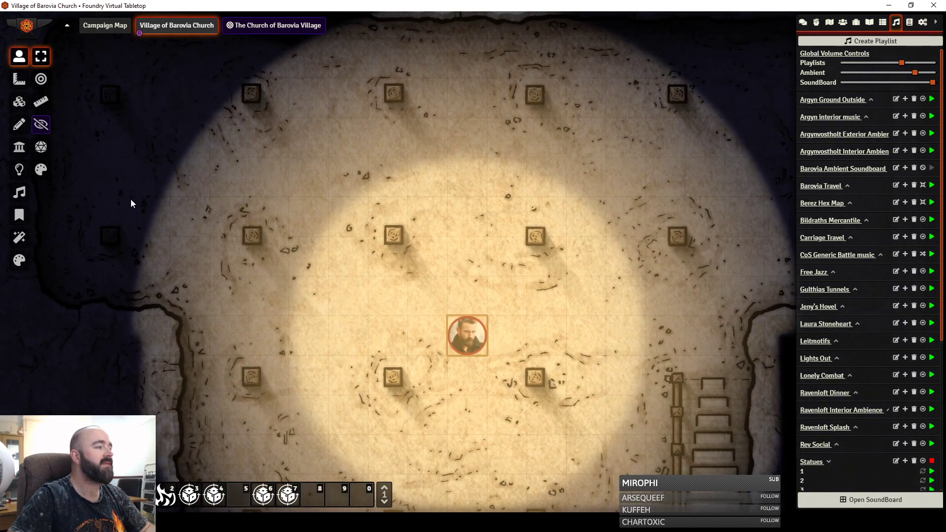
pyautogui.click(25, 149)
pyautogui.scroll(6, 229, 168)
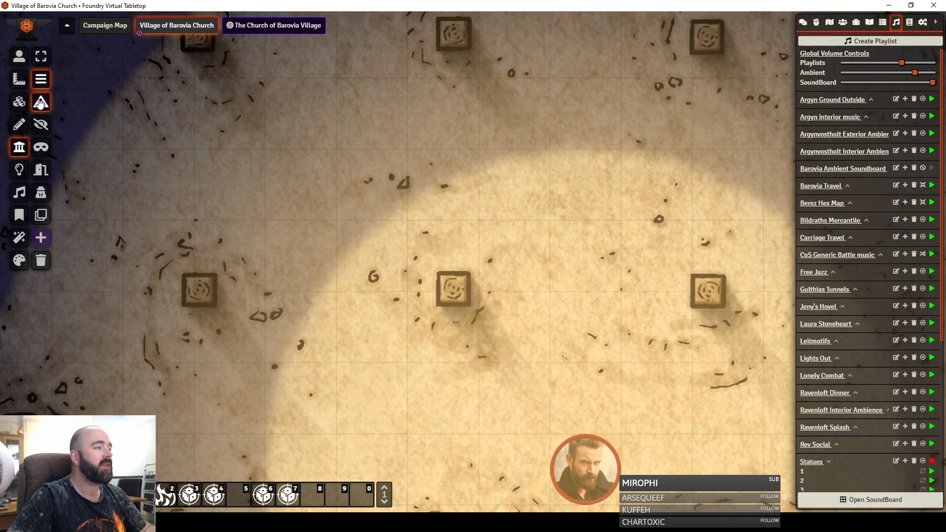
pyautogui.click(40, 102)
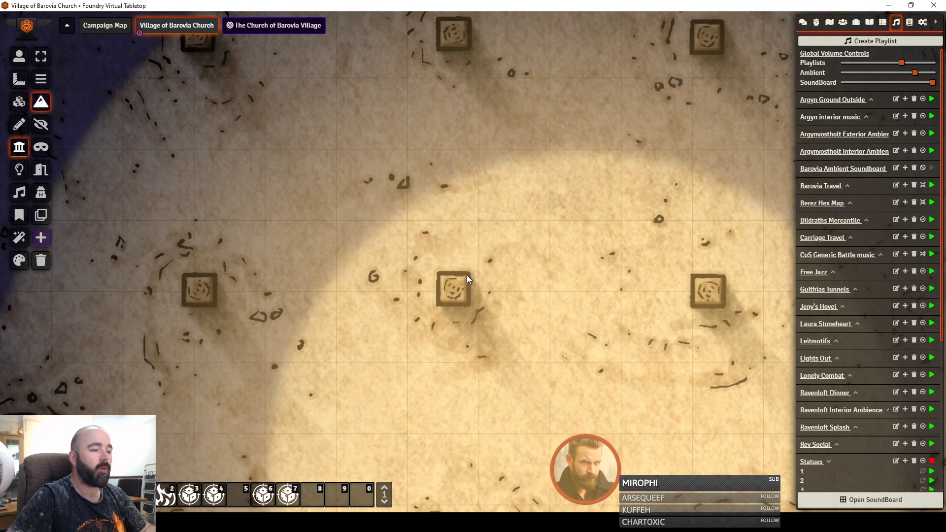
pyautogui.moveTo(437, 273); pyautogui.dragTo(466, 273)
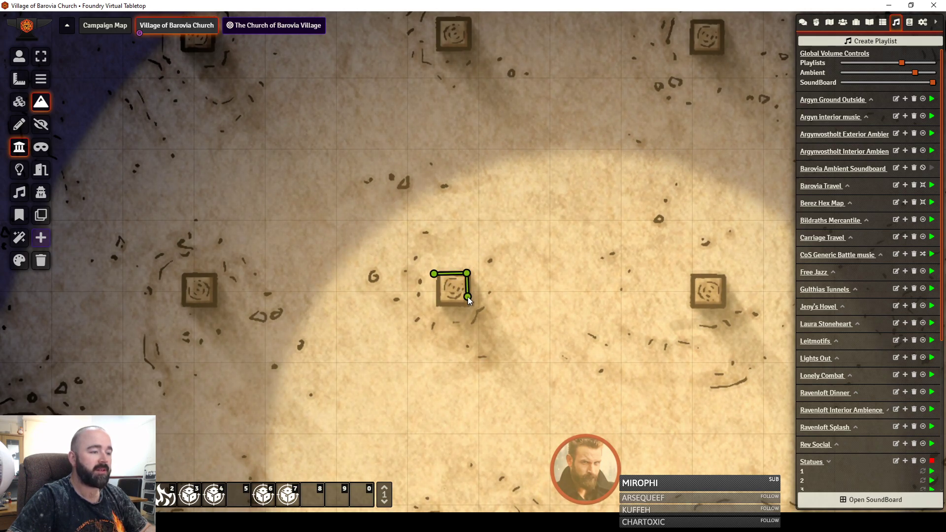
pyautogui.moveTo(467, 301)
pyautogui.mouseDown()
pyautogui.moveTo(455, 300)
pyautogui.moveTo(445, 262)
pyautogui.moveTo(472, 263)
pyautogui.moveTo(471, 236)
pyautogui.mouseUp()
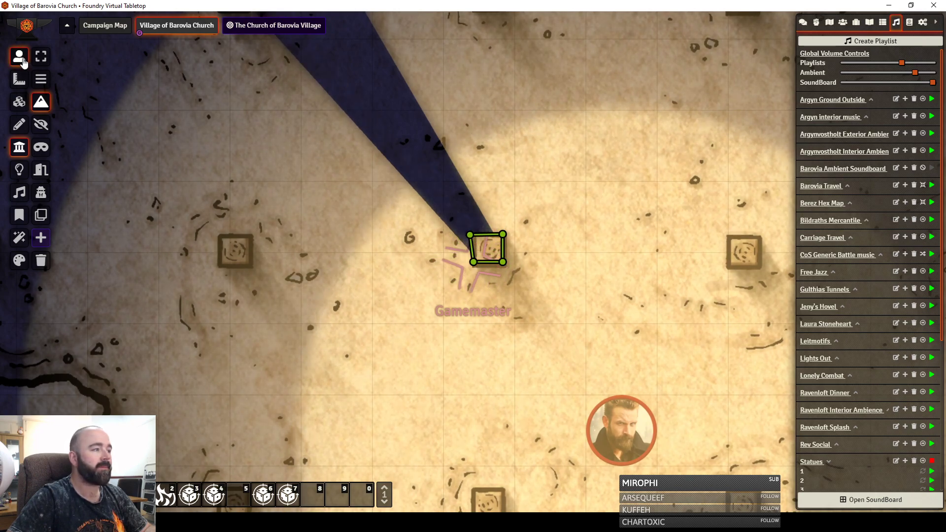
# Step: Return to the token controls and check how the walled pillar blocks the token's sight
pyautogui.click(22, 58)
pyautogui.scroll(-6, 575, 218)
pyautogui.moveTo(587, 202); pyautogui.dragTo(512, 240)
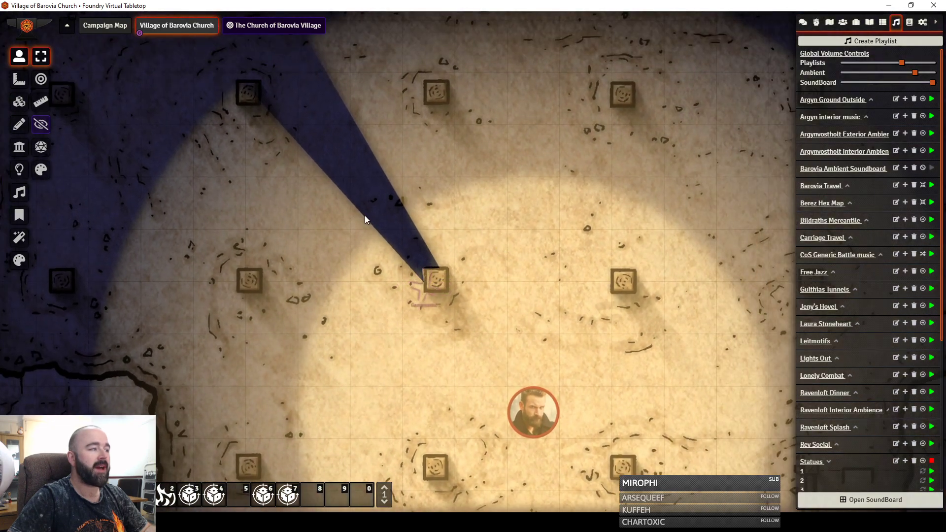
# Step: Copy the four terrain walls around the basement pillar and fit a pasted set around the pillar directly east of it
pyautogui.click(11, 149)
pyautogui.moveTo(388, 236); pyautogui.dragTo(499, 326)
pyautogui.hotkey('ctrl', 'c')
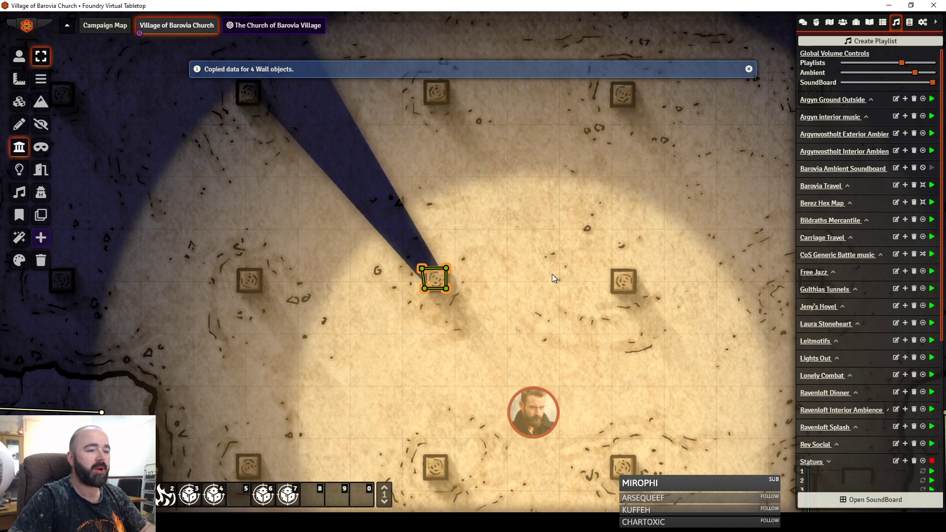
pyautogui.hotkey('ctrl', 'v')
pyautogui.moveTo(552, 239); pyautogui.dragTo(629, 296)
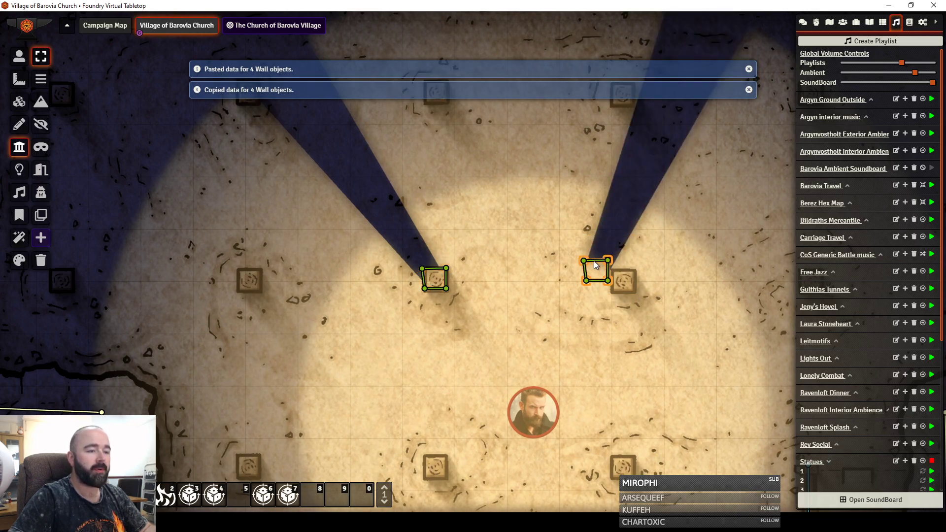
pyautogui.moveTo(559, 250); pyautogui.dragTo(661, 324)
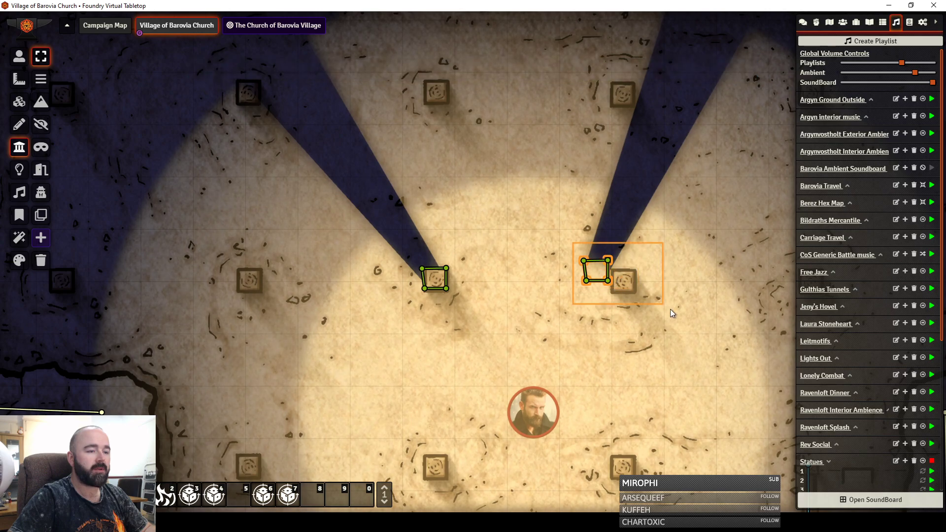
pyautogui.click(585, 262)
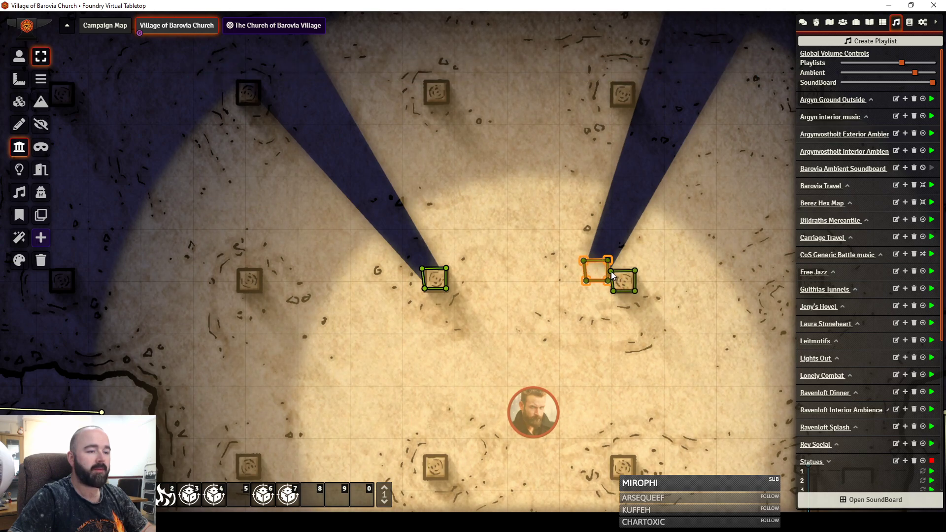
pyautogui.moveTo(611, 271); pyautogui.dragTo(637, 281)
# Step: Paste two more wall sets and fit them around the two middle pillars in the row to the north
pyautogui.hotkey('ctrl', 'v')
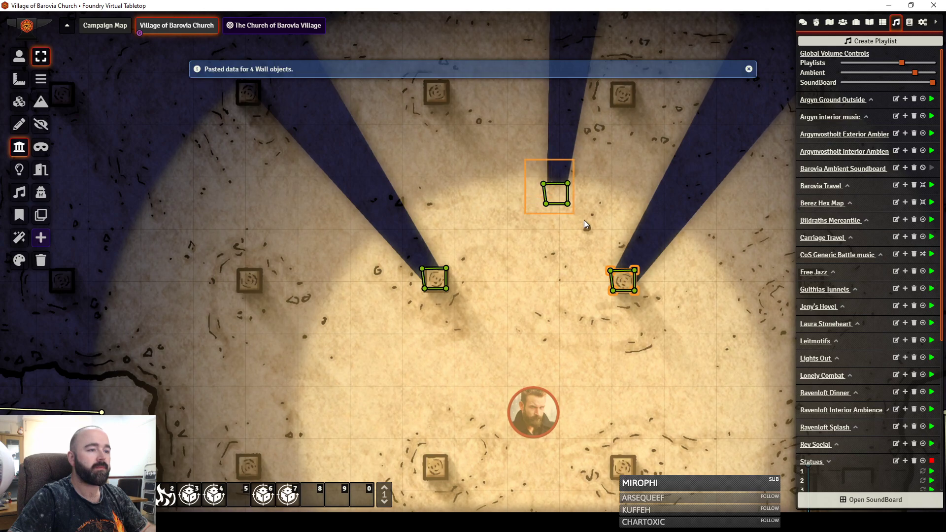
pyautogui.moveTo(543, 182); pyautogui.dragTo(425, 81)
pyautogui.hotkey('ctrl', 'v')
pyautogui.moveTo(500, 159); pyautogui.dragTo(593, 230)
pyautogui.moveTo(561, 180); pyautogui.dragTo(636, 83)
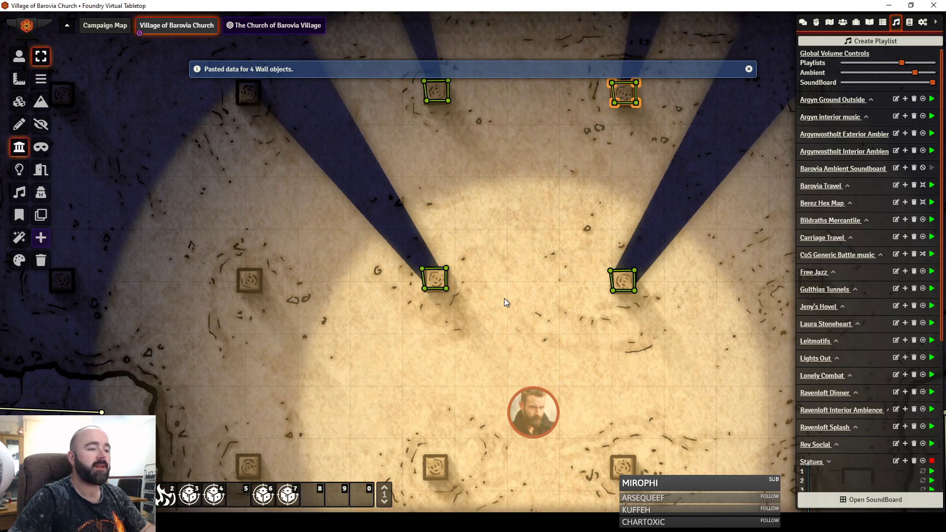
# Step: Paste wall sets around the two pillars south of Halvor's token and delete the stray extra set
pyautogui.hotkey('ctrl', 'v')
pyautogui.moveTo(496, 284); pyautogui.dragTo(550, 339)
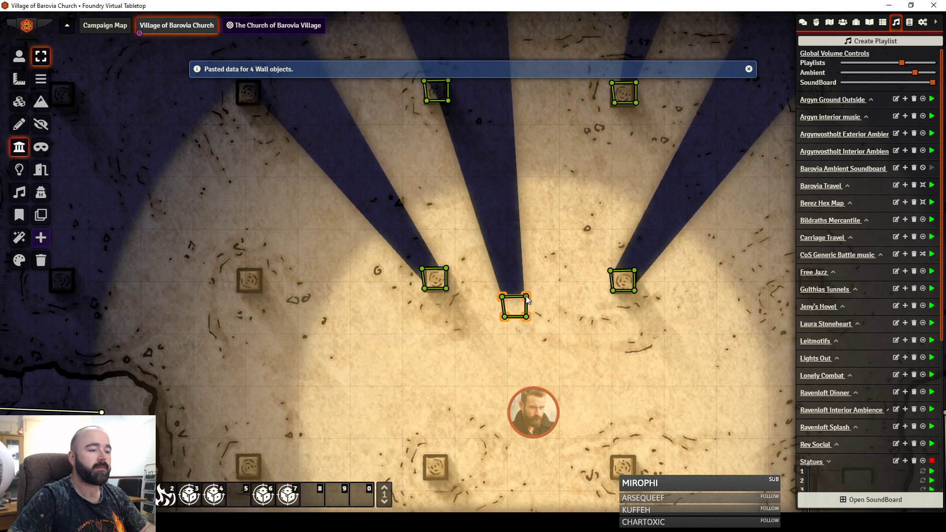
pyautogui.hotkey('ctrl', 'v')
pyautogui.moveTo(526, 297); pyautogui.dragTo(602, 333)
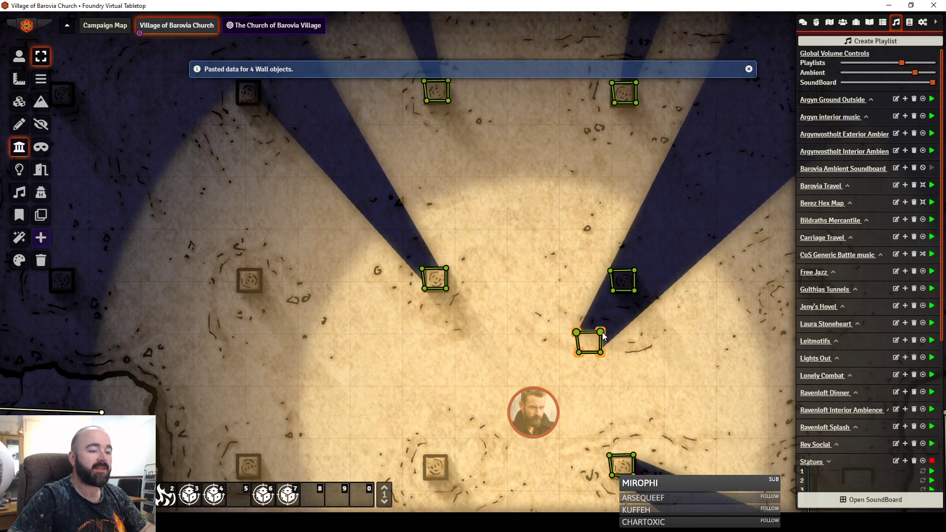
pyautogui.hotkey('ctrl', 'v')
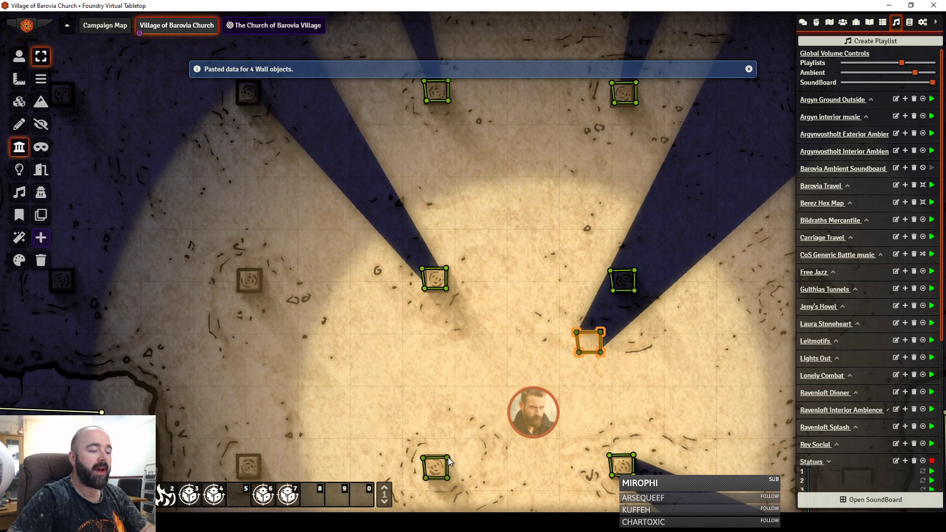
pyautogui.press('Delete')
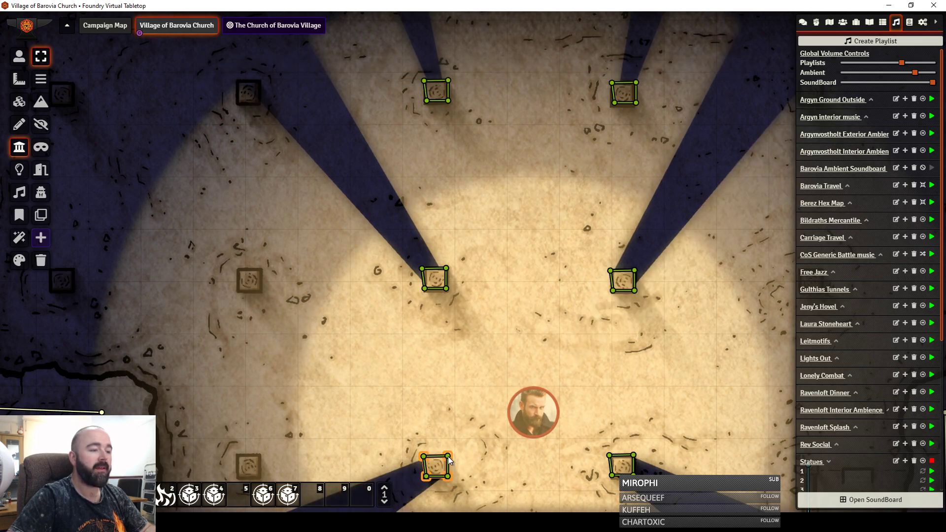
# Step: In the vision settings of Halvor's token, set secondary color #ec5717, animation intensity 3 and color intensity 0.7, and update the token
pyautogui.click(24, 57)
pyautogui.scroll(-1, 430, 254)
pyautogui.click(415, 323)
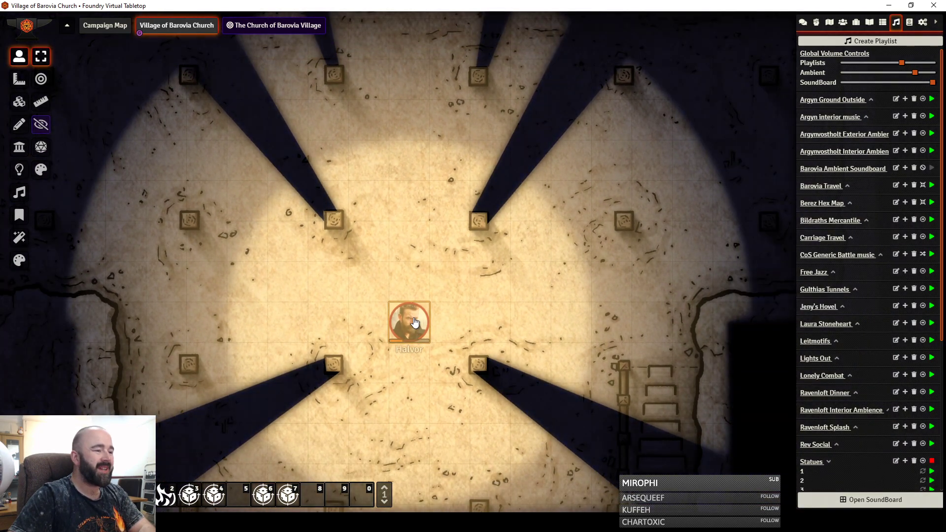
pyautogui.rightClick(415, 323)
pyautogui.click(373, 321)
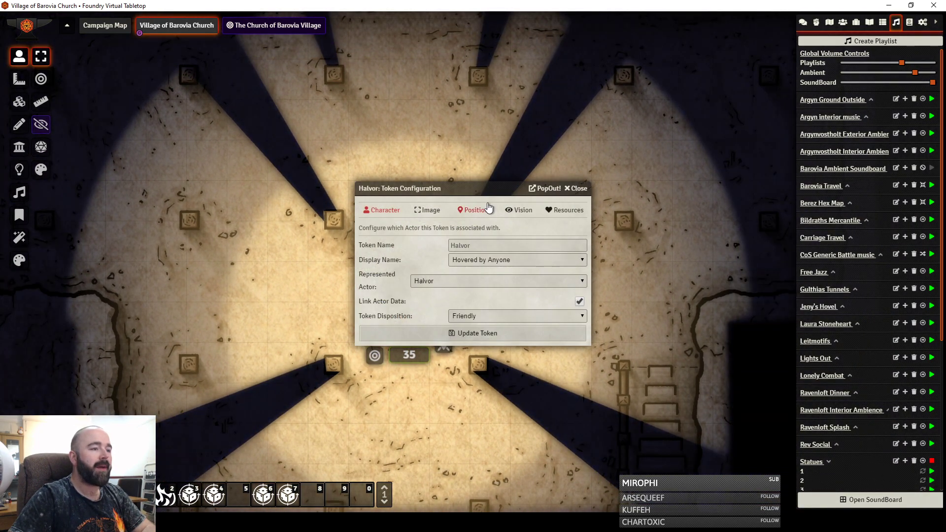
pyautogui.click(513, 212)
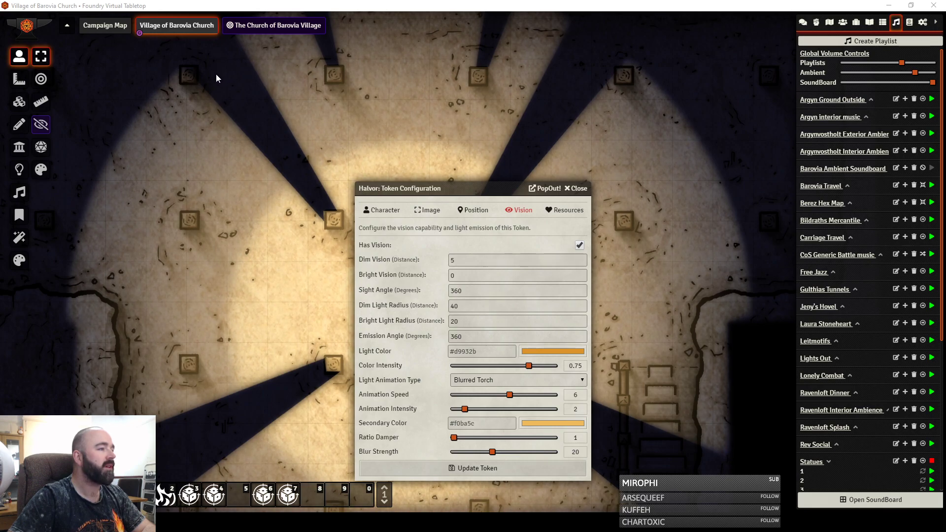
pyautogui.tripleClick(480, 422)
pyautogui.hotkey('ctrl', 'v')
pyautogui.click(501, 403)
pyautogui.moveTo(465, 409); pyautogui.dragTo(474, 414)
pyautogui.moveTo(529, 366); pyautogui.dragTo(526, 369)
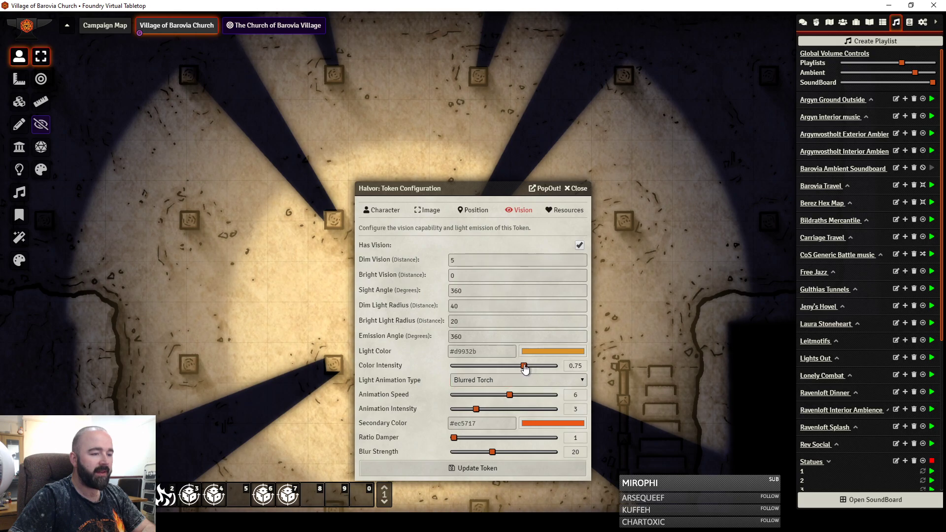
pyautogui.click(493, 468)
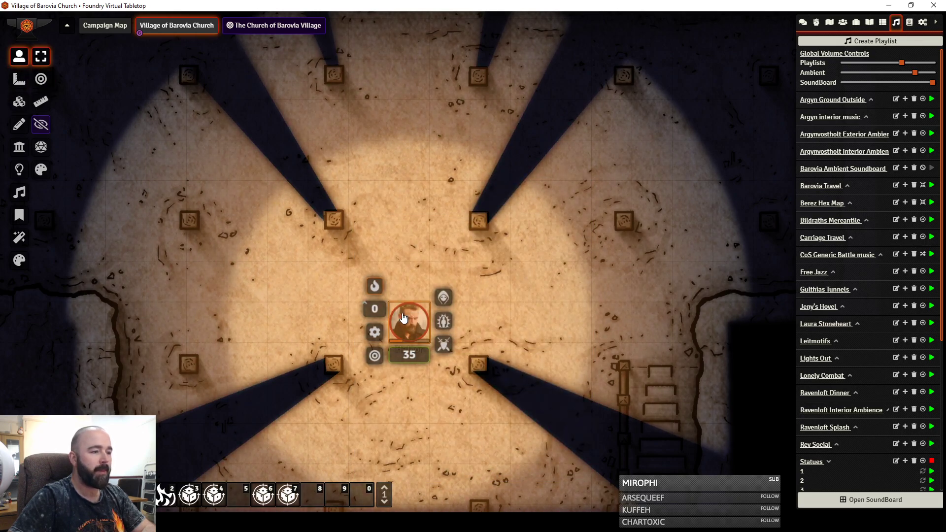
pyautogui.rightClick(402, 318)
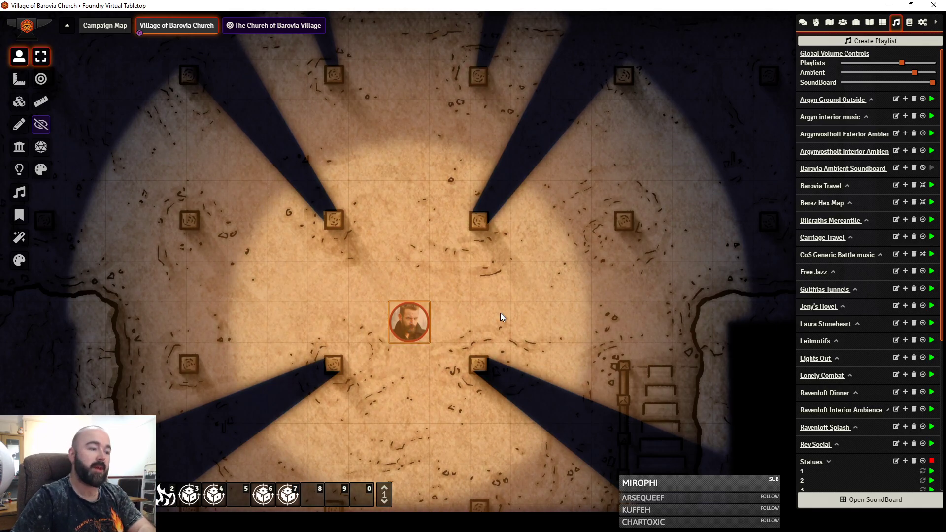
# Step: Walk Halvor's token four squares east toward the stairs and one square back west to test the torchlight and pillar shadows
pyautogui.press('Right')
pyautogui.press('Right')
pyautogui.press('Right')
pyautogui.press('Right')
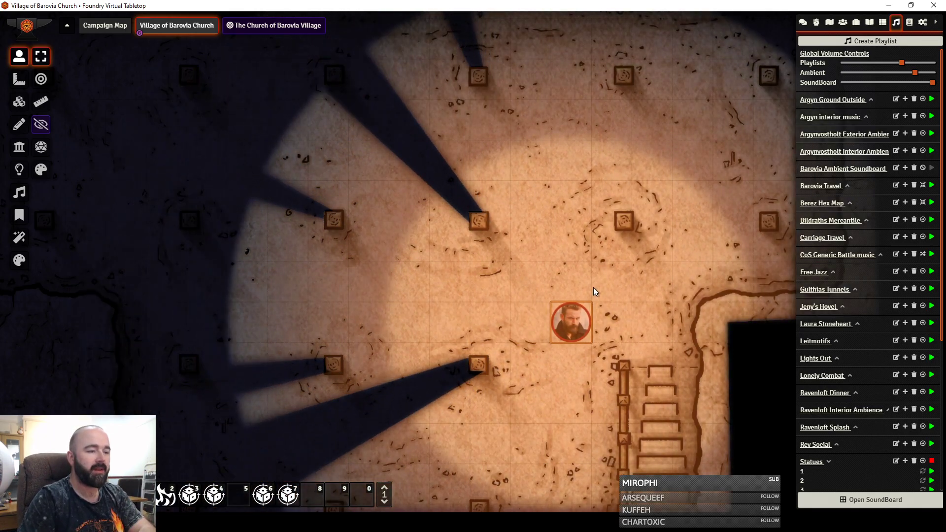
pyautogui.moveTo(594, 292); pyautogui.dragTo(434, 147)
pyautogui.press('Left')
# Step: Review the vision and light settings of Halvor's token and close its configuration without changes
pyautogui.rightClick(402, 216)
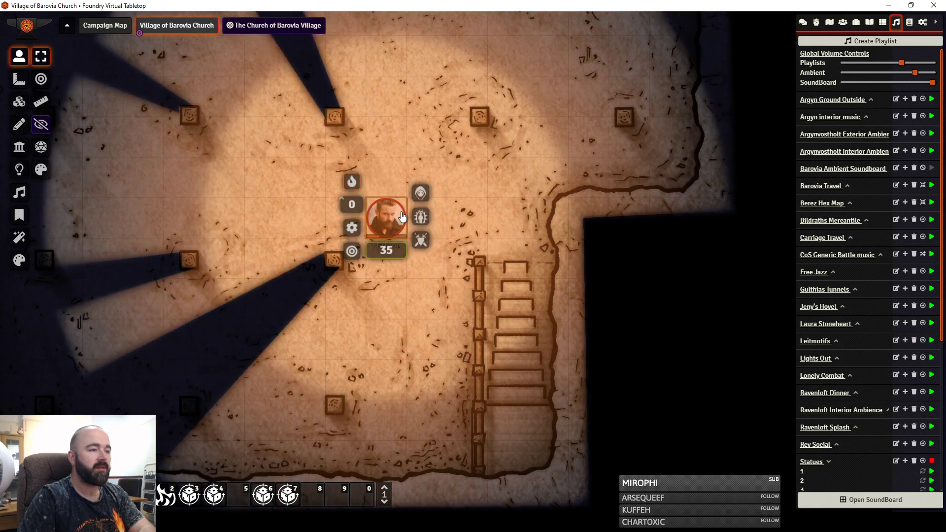
pyautogui.rightClick(402, 216)
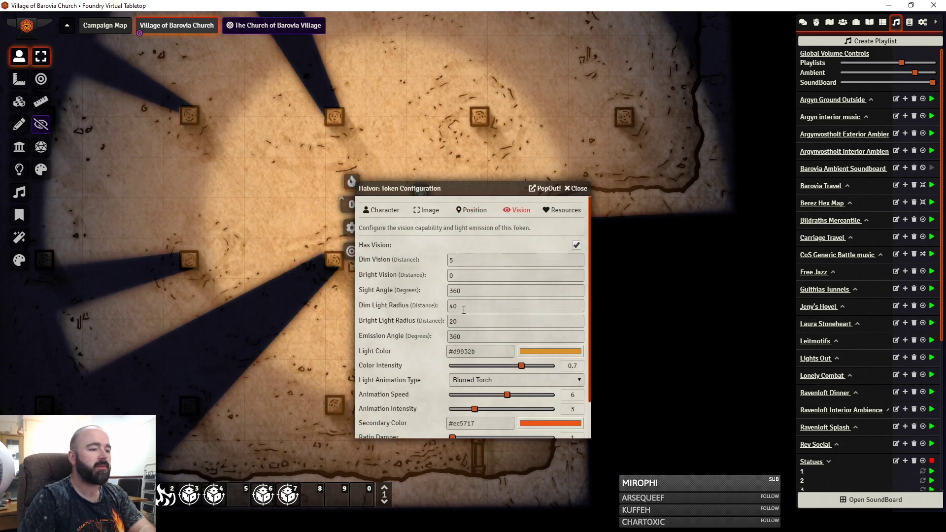
pyautogui.click(576, 189)
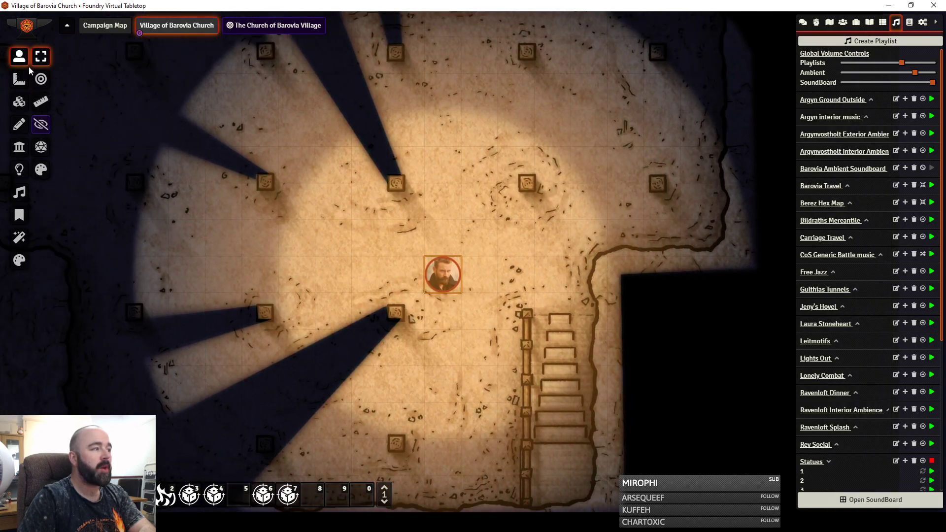
# Step: Move Halvor's token one square east, then walk it west past the middle pillars to examine how their shadows shift
pyautogui.press('Right')
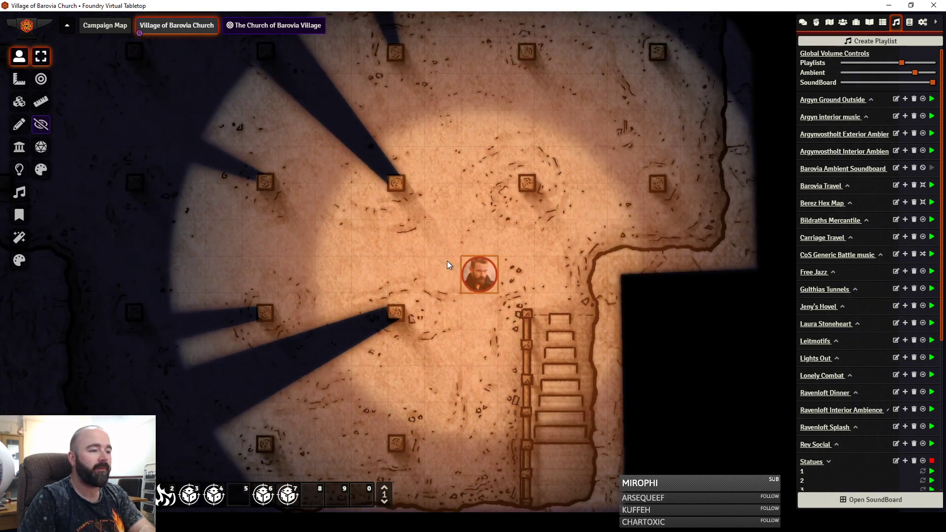
pyautogui.press('Left')
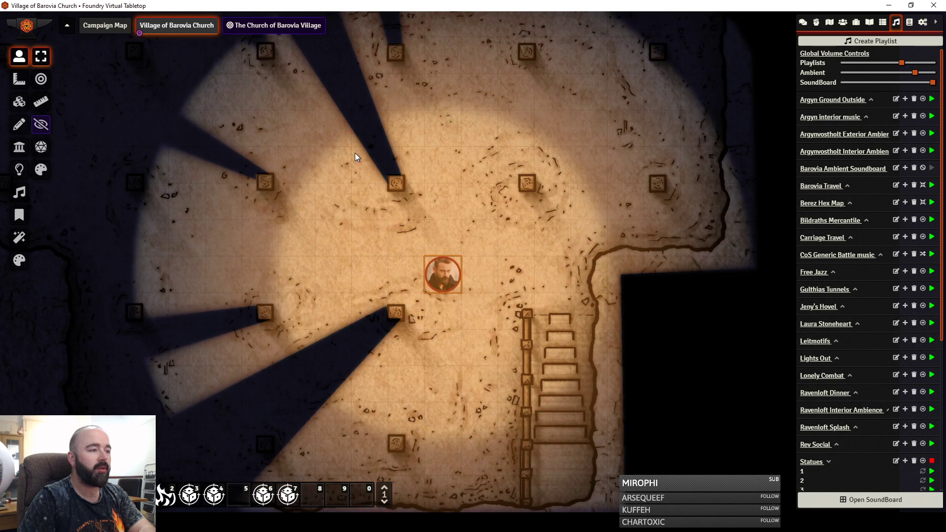
pyautogui.press('Left')
pyautogui.press('Left')
pyautogui.moveTo(327, 200); pyautogui.dragTo(392, 182)
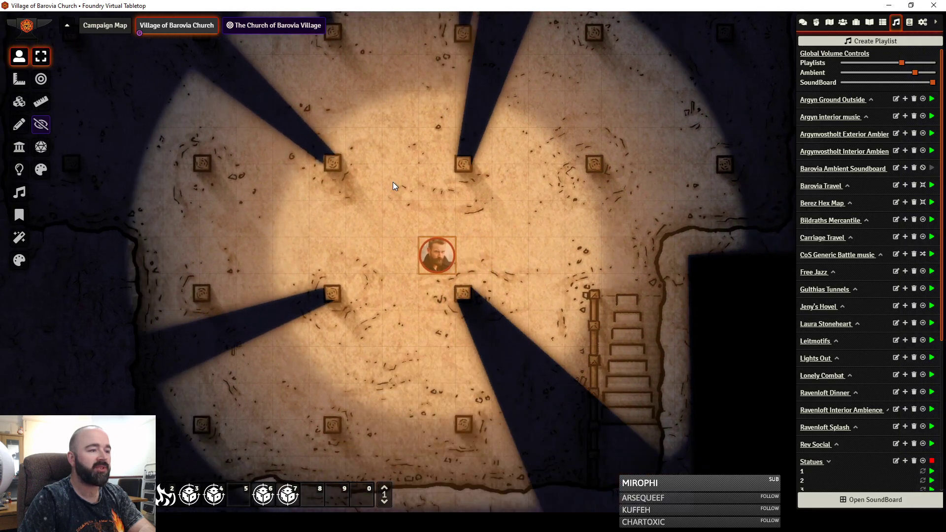
pyautogui.press('Left')
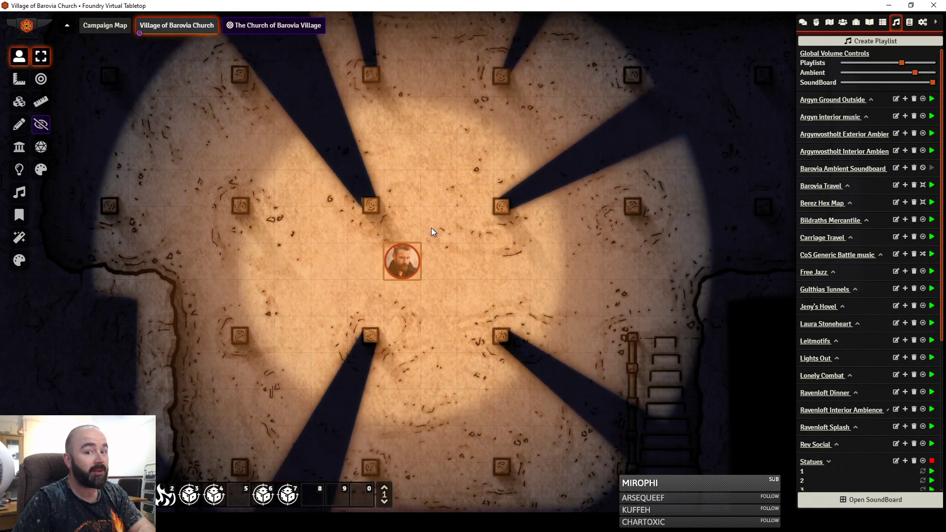
pyautogui.press('Left')
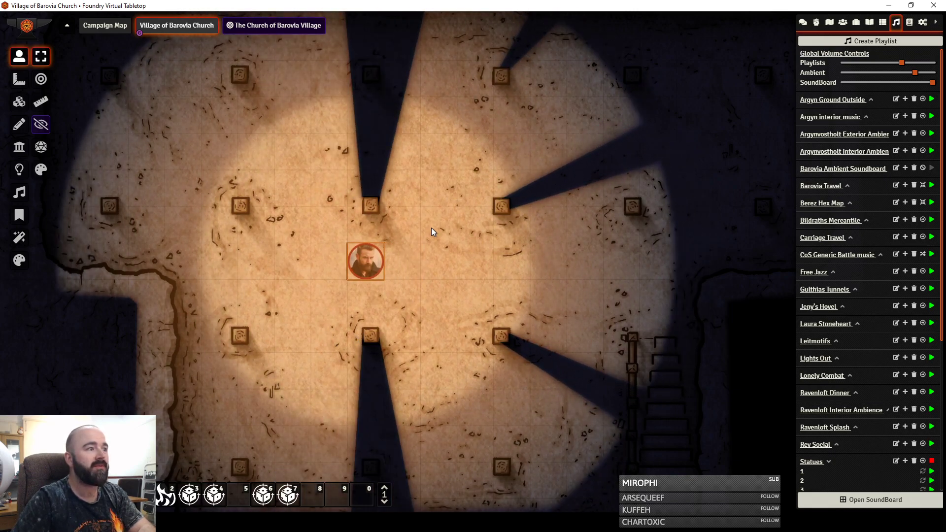
pyautogui.press('Left')
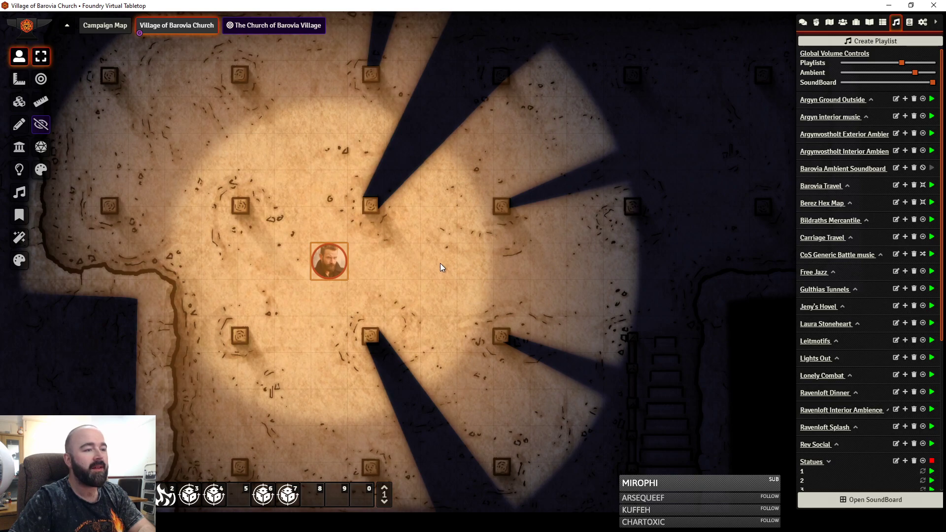
# Step: Walk Halvor's token east again toward the basement stairs to examine the shadows from the walled pillars
pyautogui.press('Right')
pyautogui.press('Right')
pyautogui.press('Right')
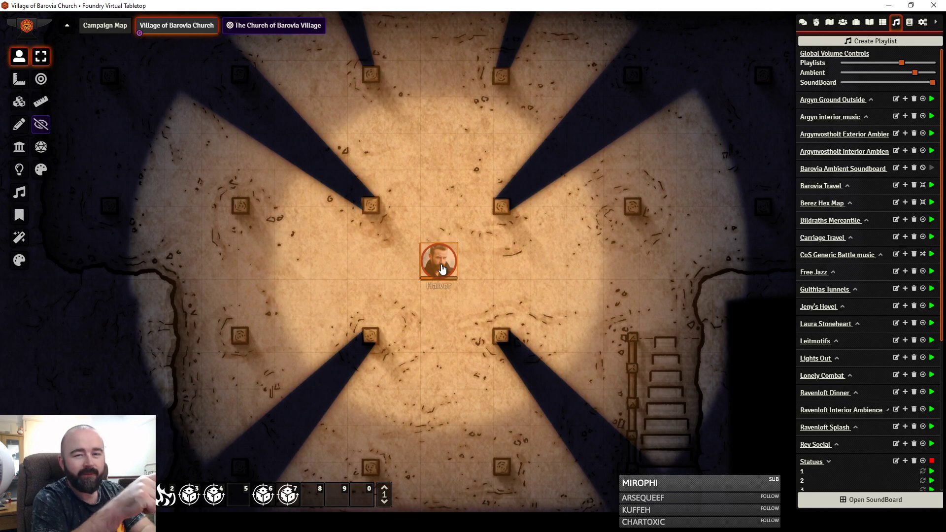
pyautogui.press('Right')
pyautogui.press('Right')
pyautogui.press('Right')
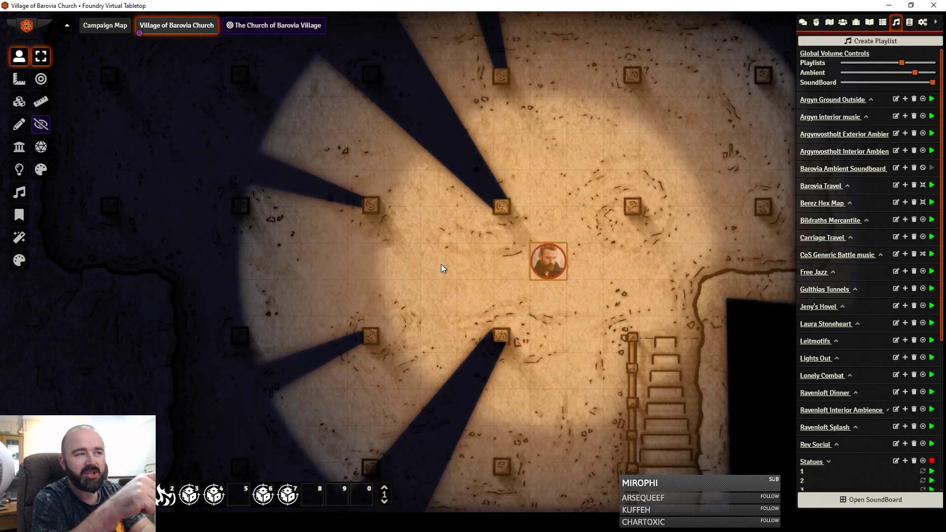
pyautogui.press('Right')
pyautogui.press('Left')
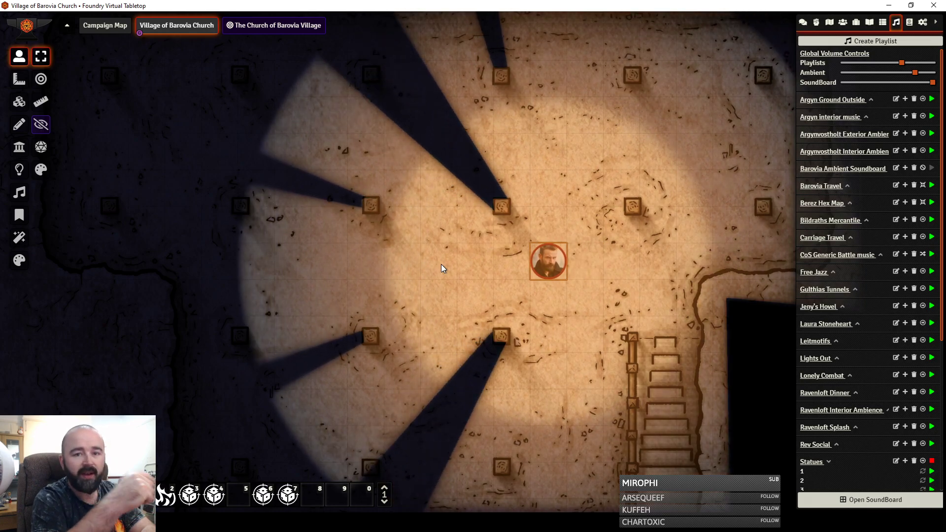
# Step: Return Halvor's token to the middle of the four pillars, stepping it one square each way to compare the shadows
pyautogui.press('Left')
pyautogui.press('Left')
pyautogui.press('Left')
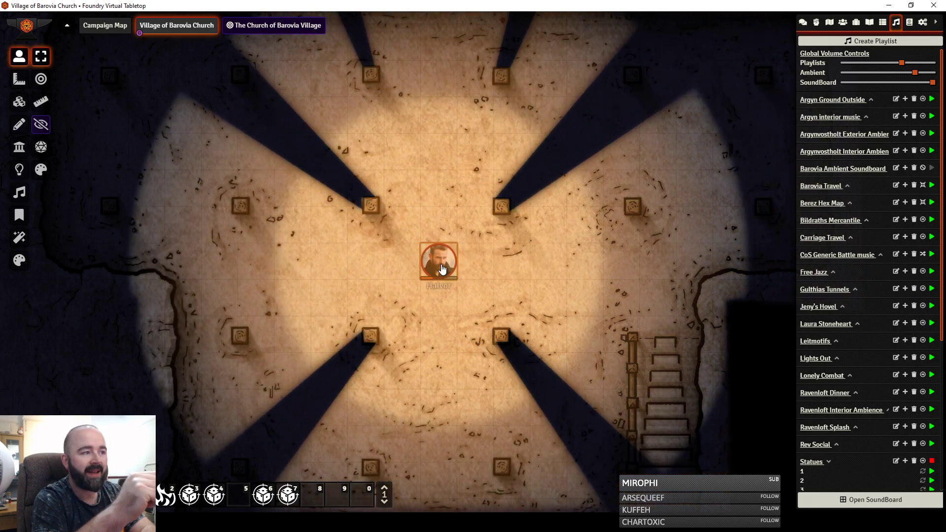
pyautogui.press('Left')
pyautogui.press('Right')
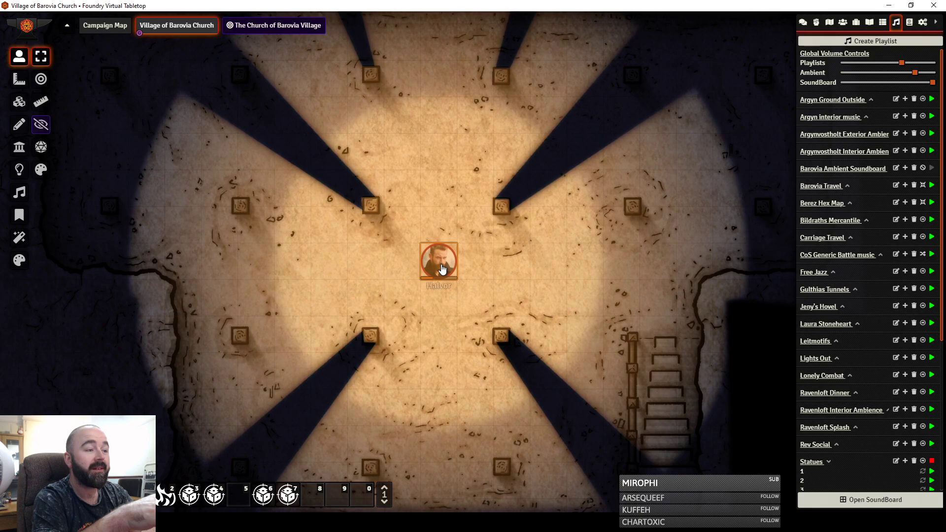
pyautogui.press('Right')
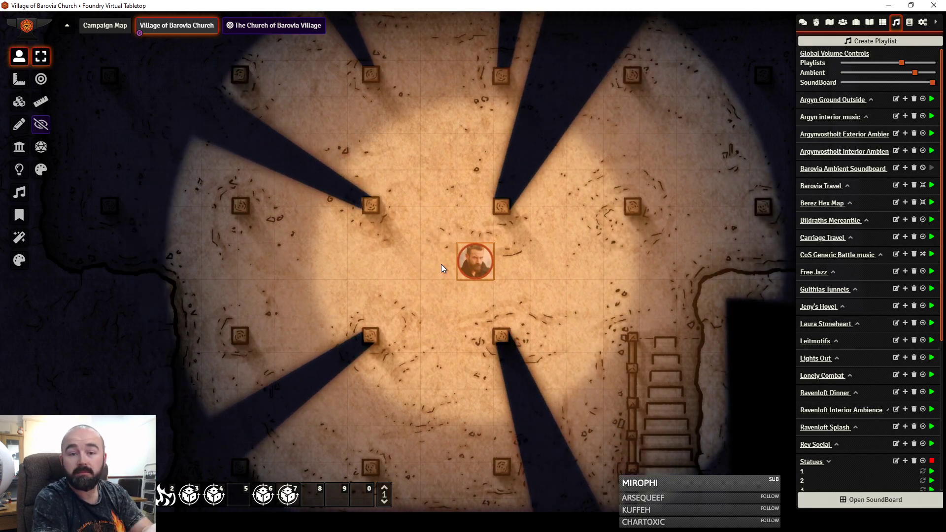
pyautogui.press('Left')
# Step: Deselect Halvor's token and bring the church's main hall and side rooms into view
pyautogui.scroll(-5, 442, 265)
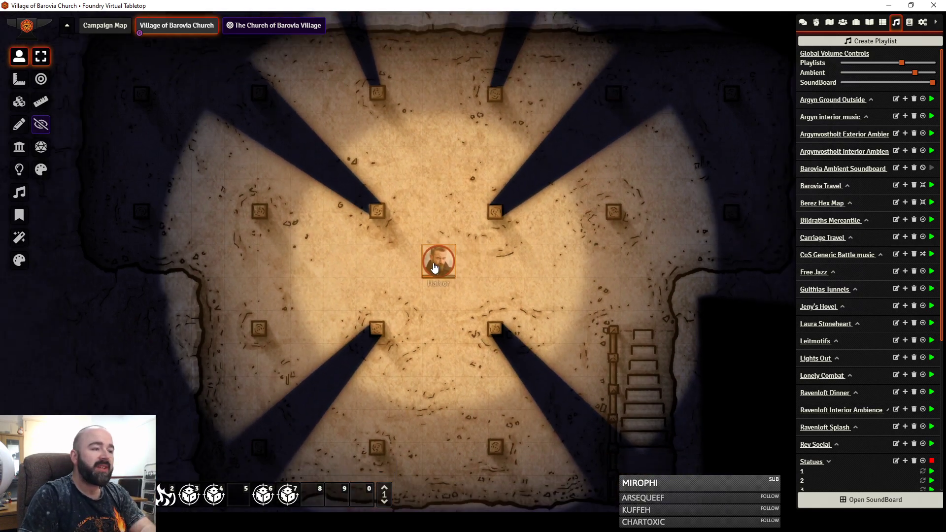
pyautogui.click(17, 84)
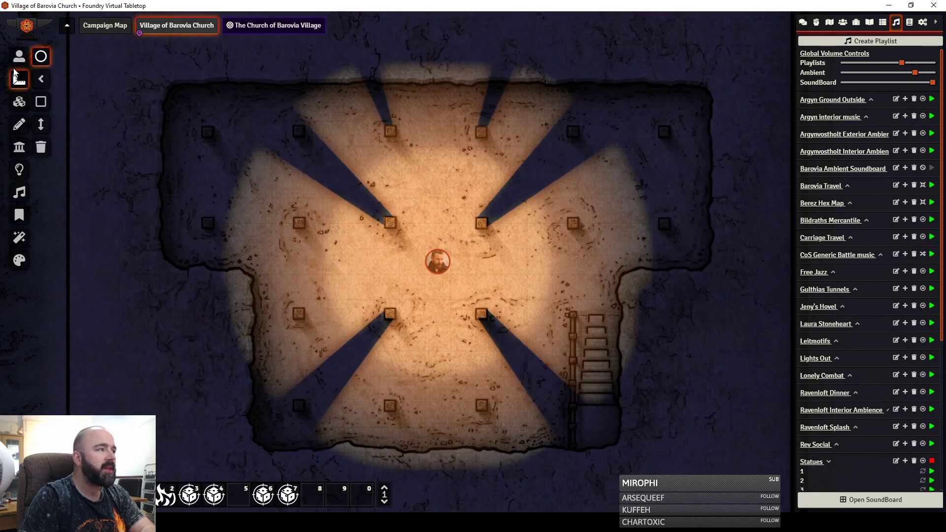
pyautogui.click(18, 56)
pyautogui.moveTo(402, 170)
pyautogui.mouseDown()
pyautogui.moveTo(467, 249)
pyautogui.moveTo(385, 170)
pyautogui.mouseUp()
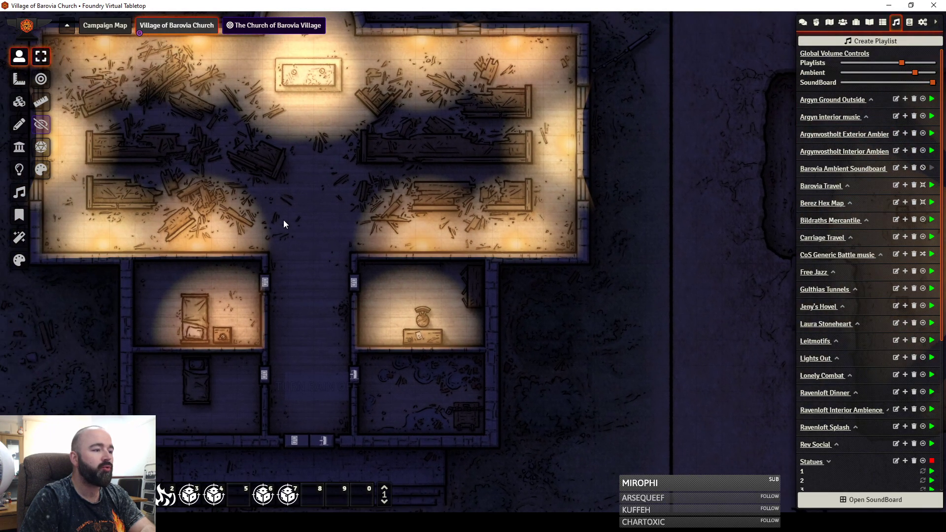
# Step: Place an ambient sound in the middle of the southeast side room with an effect radius of about 13 grid units
pyautogui.moveTo(284, 224); pyautogui.dragTo(443, 215)
pyautogui.scroll(-3, 420, 182)
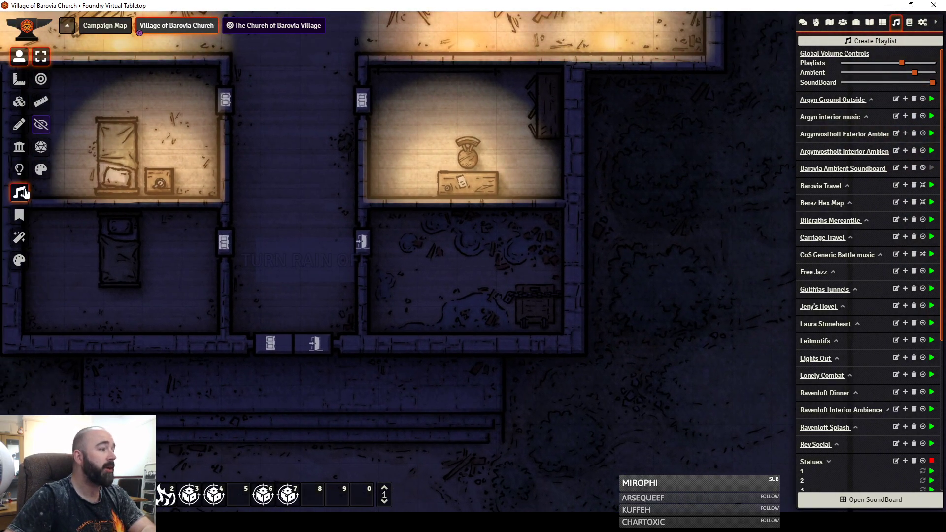
pyautogui.click(19, 193)
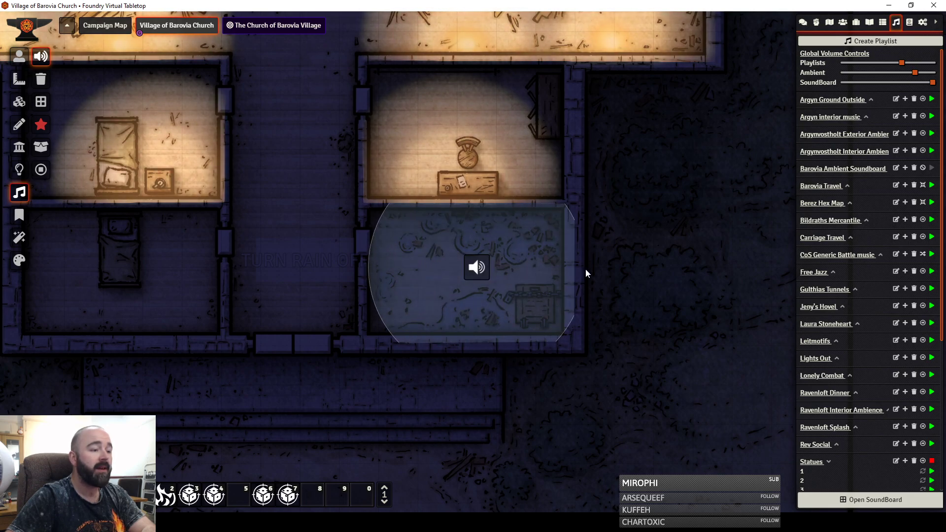
pyautogui.doubleClick(476, 267)
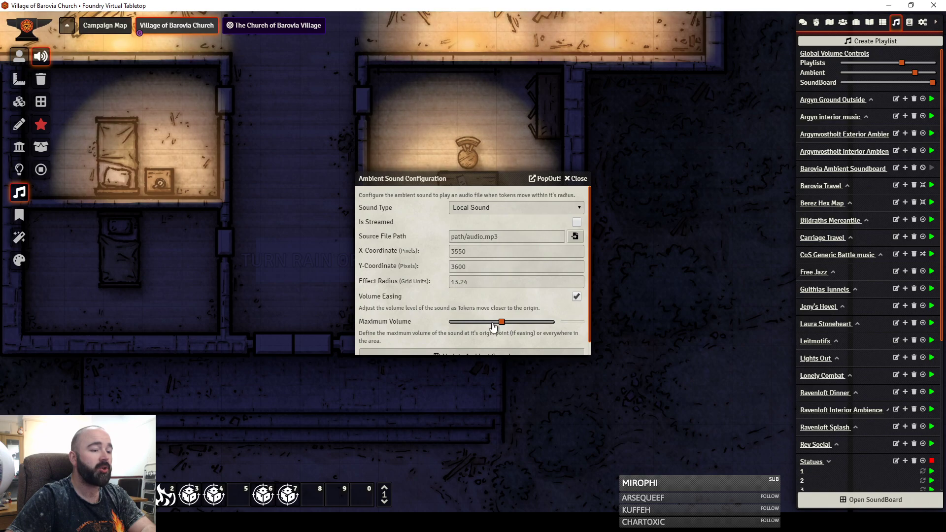
# Step: Set the ambient sound's source file to Sounds/Ambient/WaterDrip1.mp3 and save the sound
pyautogui.click(576, 237)
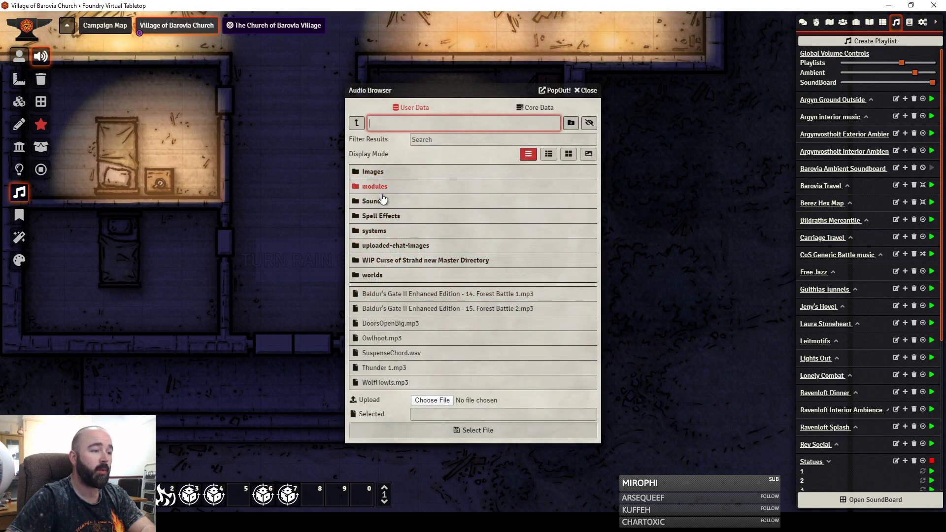
pyautogui.click(383, 199)
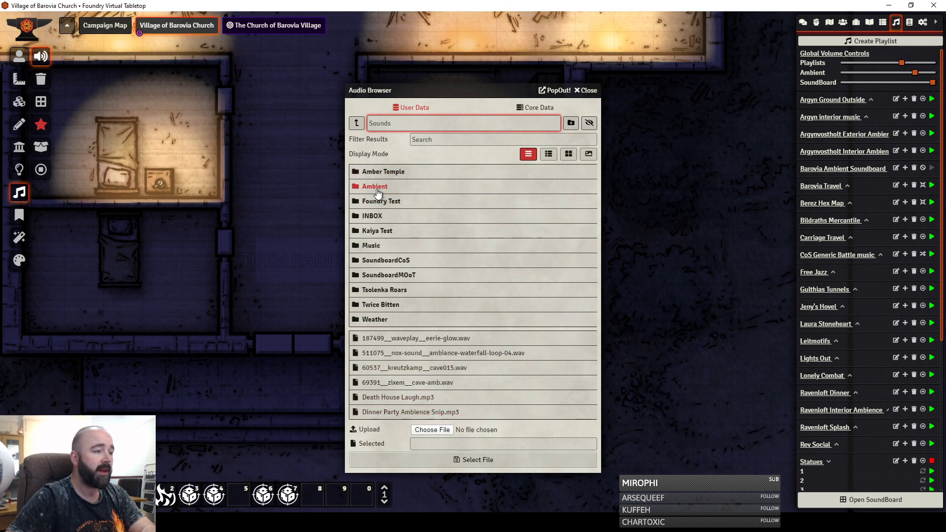
pyautogui.click(377, 190)
pyautogui.scroll(-1, 403, 455)
pyautogui.click(393, 443)
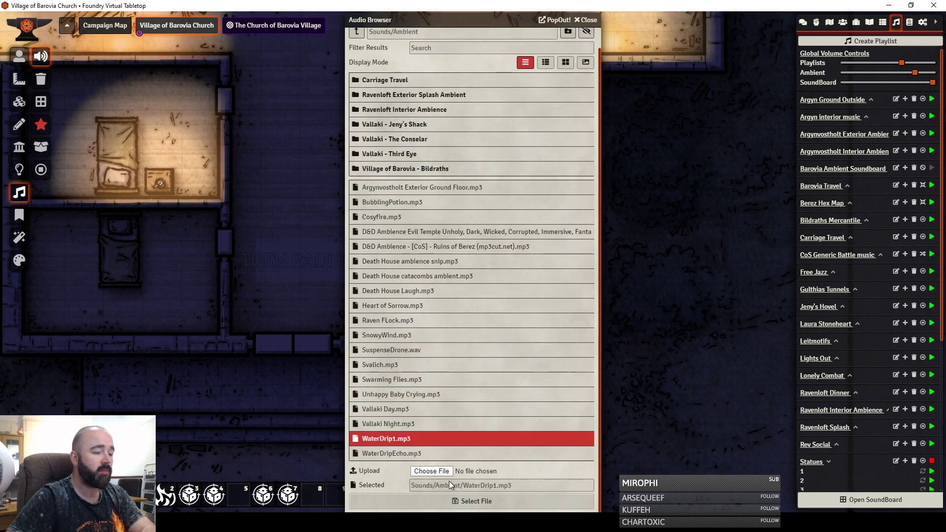
pyautogui.click(477, 502)
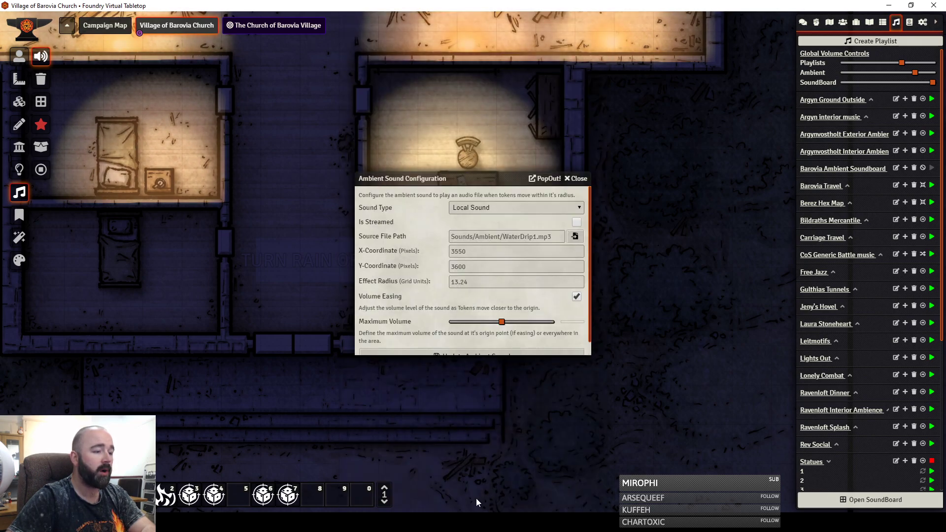
pyautogui.click(456, 345)
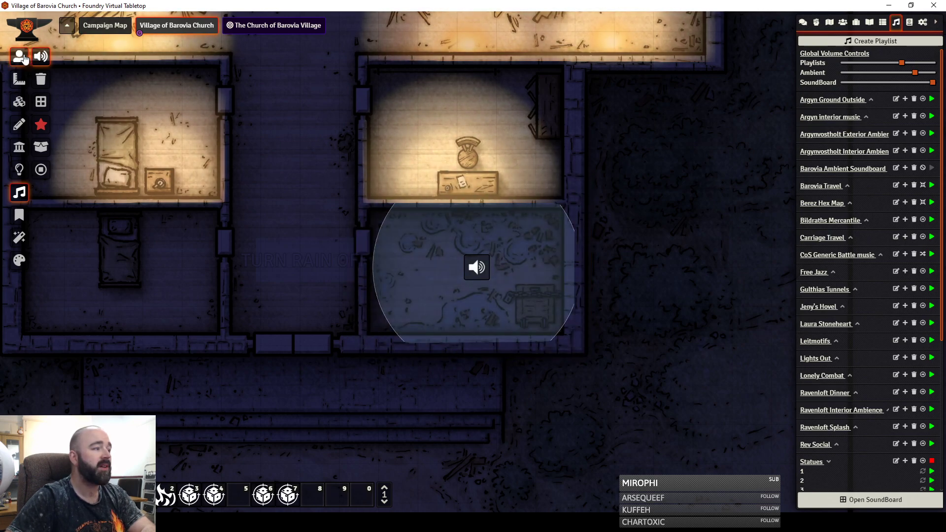
# Step: Bring Halvor's token from the basement to the south end of the church's entrance hallway
pyautogui.press('t')
pyautogui.scroll(-3, 284, 139)
pyautogui.moveTo(286, 136); pyautogui.dragTo(304, 216)
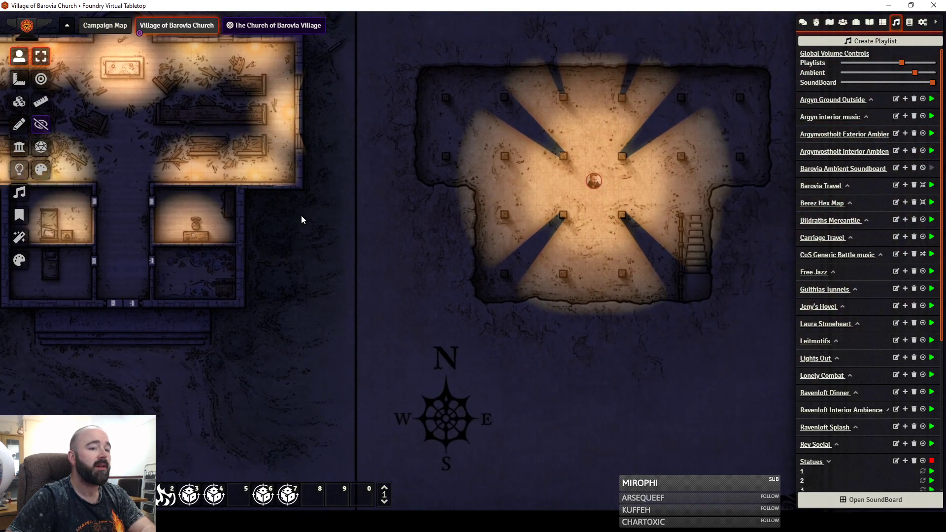
pyautogui.moveTo(573, 175); pyautogui.dragTo(263, 239)
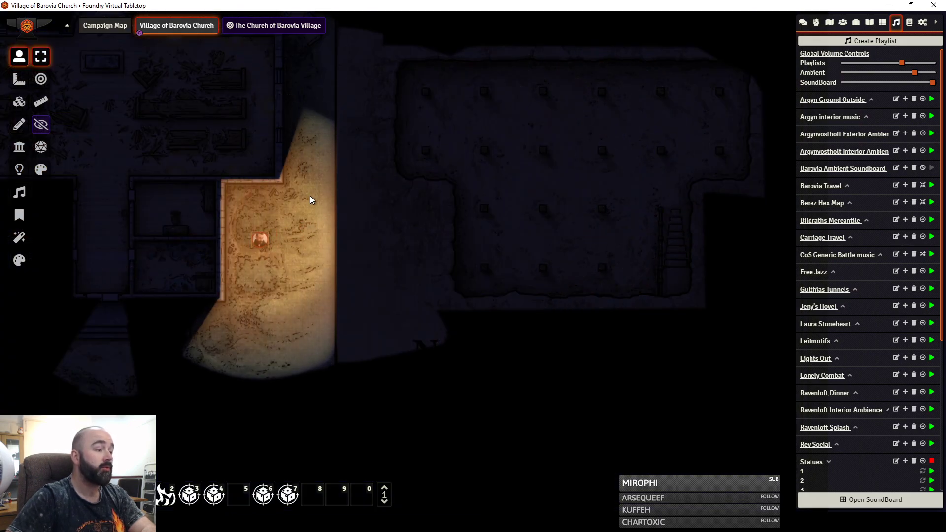
pyautogui.moveTo(238, 158); pyautogui.dragTo(464, 157)
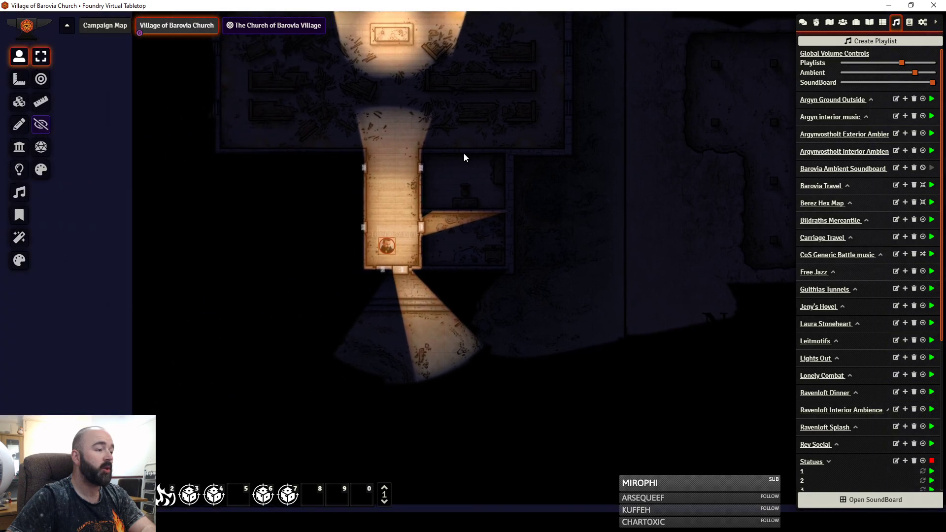
# Step: Walk Halvor's token through the open door into the southeast side room and around it to test the water drip sound
pyautogui.scroll(9, 493, 158)
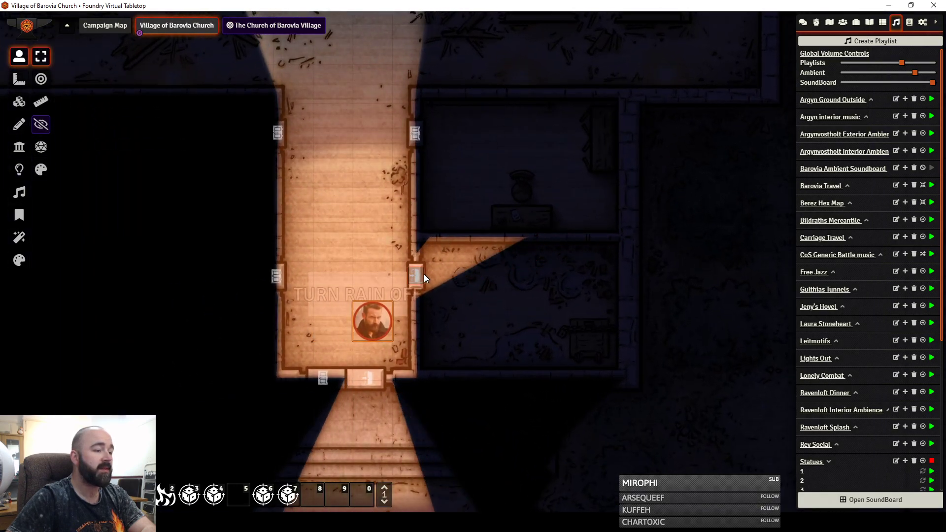
pyautogui.press('Up')
pyautogui.press('Right')
pyautogui.press('Right')
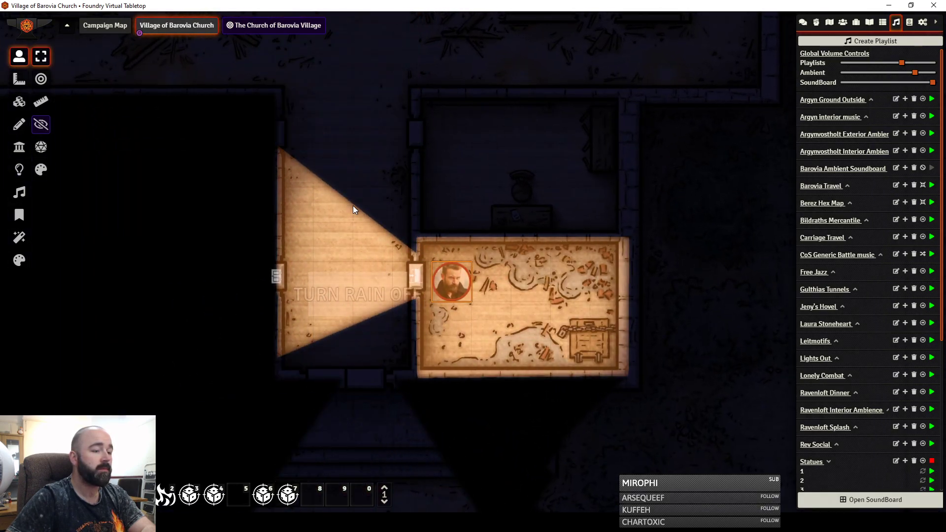
pyautogui.press('Right')
pyautogui.press('Right')
pyautogui.press('Down')
pyautogui.press('Left')
pyautogui.press('Left')
pyautogui.press('Right')
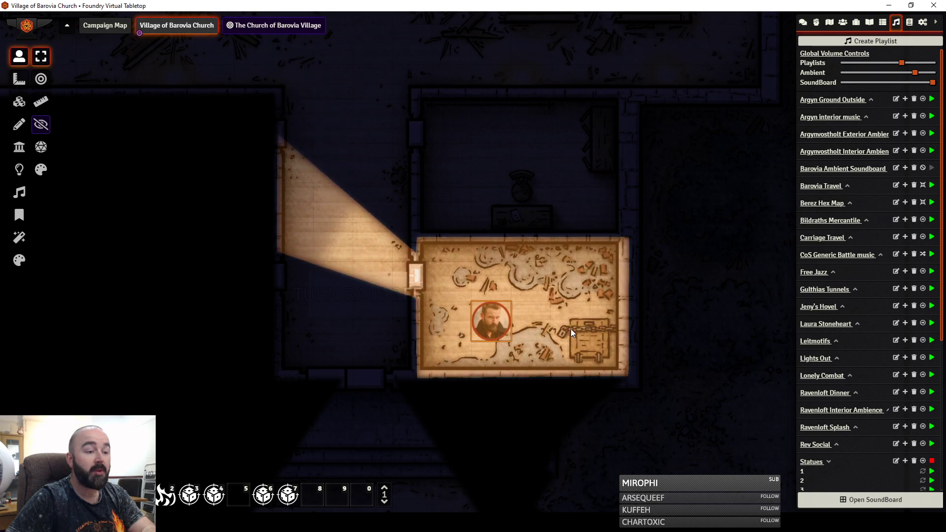
# Step: Walk Halvor's token out of the southeast side room into the hallway, stopping just north of its door
pyautogui.press('Left')
pyautogui.press('Left')
pyautogui.press('Up')
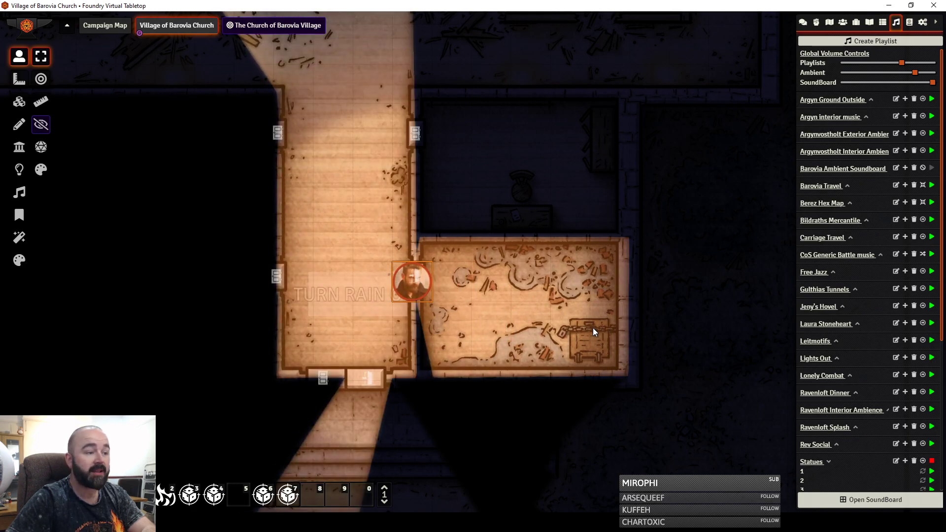
pyautogui.press('Left')
pyautogui.press('Up')
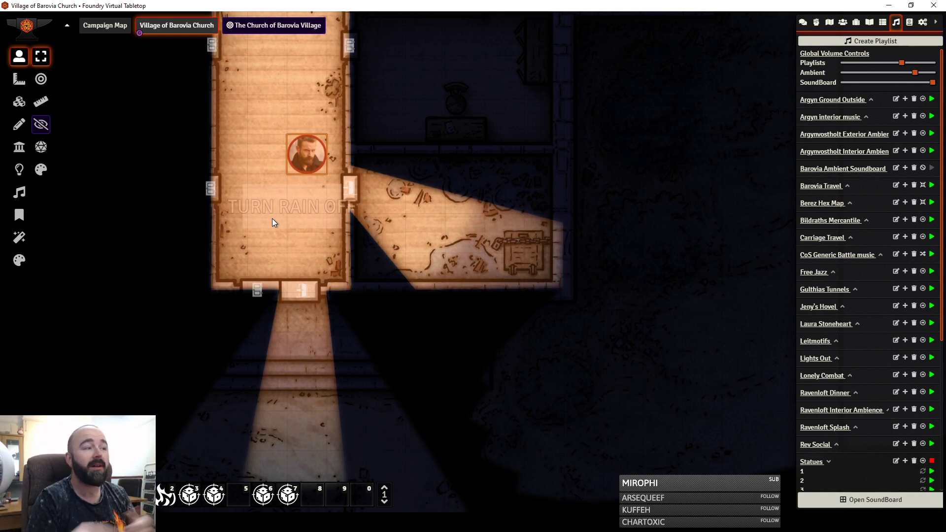
# Step: Examine the token's vision and the torchlight along the hallway, toward the altar and into the open side room
pyautogui.moveTo(288, 96); pyautogui.dragTo(452, 327)
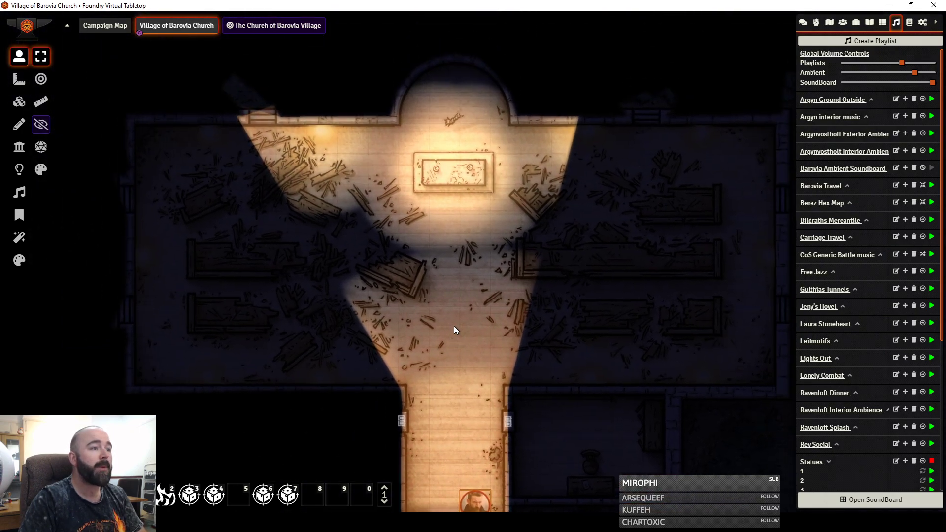
pyautogui.scroll(-3, 444, 253)
pyautogui.scroll(2, 440, 250)
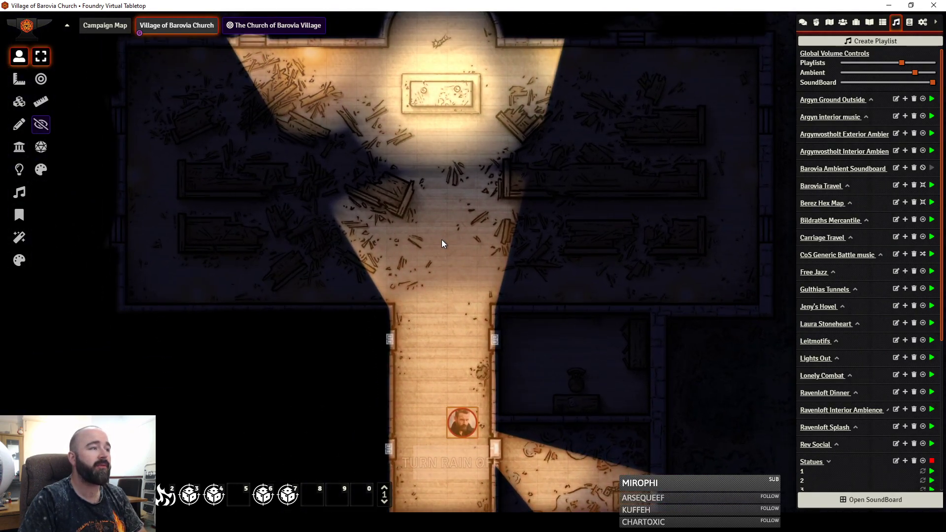
pyautogui.moveTo(442, 239); pyautogui.dragTo(427, 169)
pyautogui.scroll(2, 427, 216)
pyautogui.press('Up')
pyautogui.press('Up')
pyautogui.press('Up')
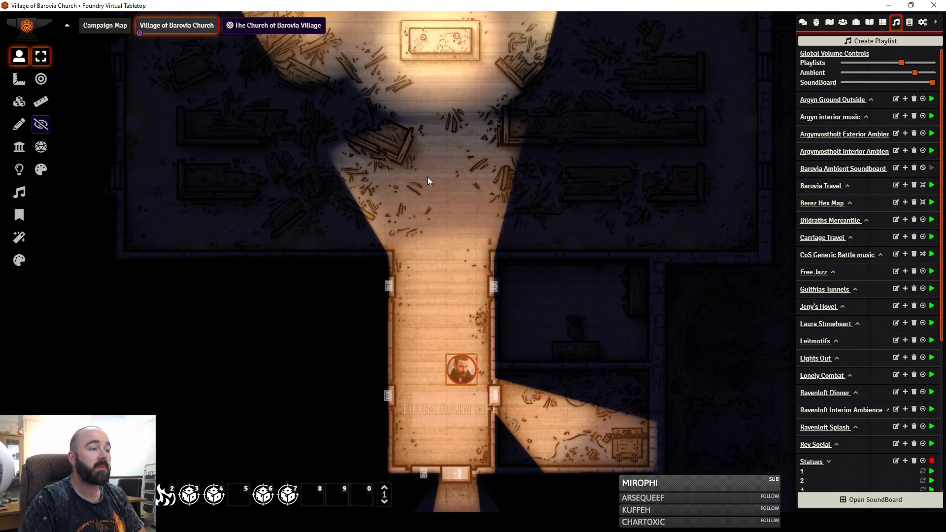
pyautogui.press('Down')
pyautogui.press('Down')
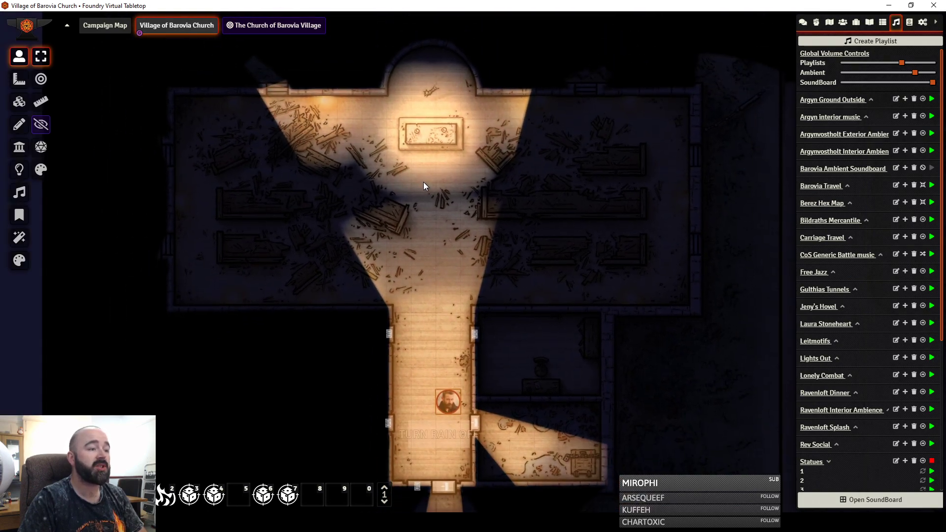
pyautogui.scroll(-1, 415, 164)
pyautogui.press('Right')
pyautogui.press('Right')
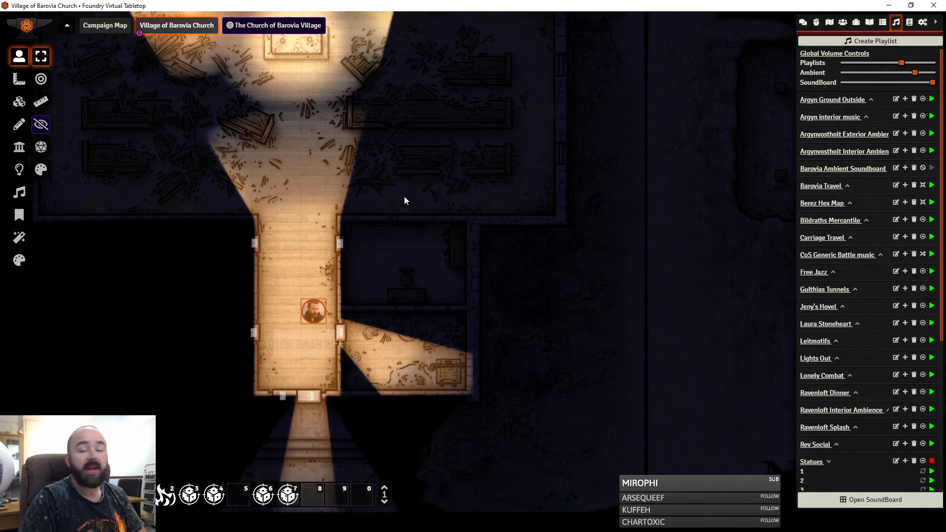